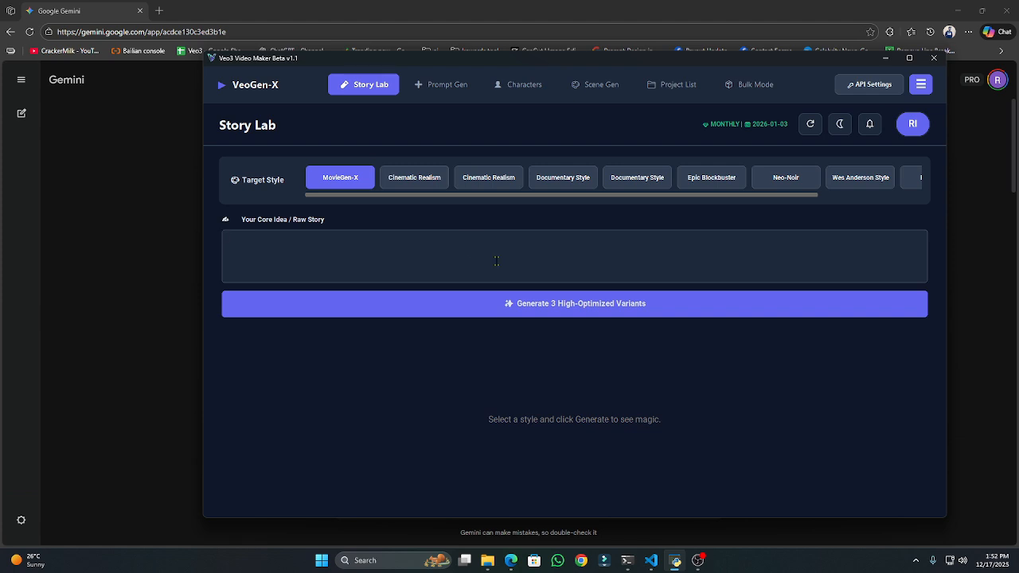
Play the finished Amazon jungle video from the generated_videos folder in the MovieGen 3.2 output, and close the player
{"action": "left_click", "coordinate": [487, 560]}
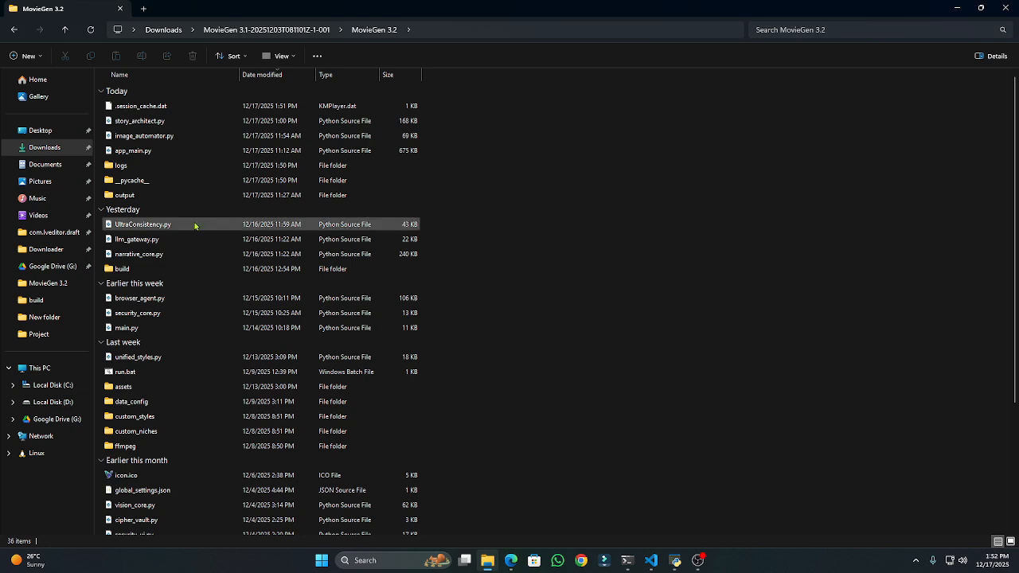
{"action": "double_click", "coordinate": [211, 195]}
{"action": "double_click", "coordinate": [167, 136]}
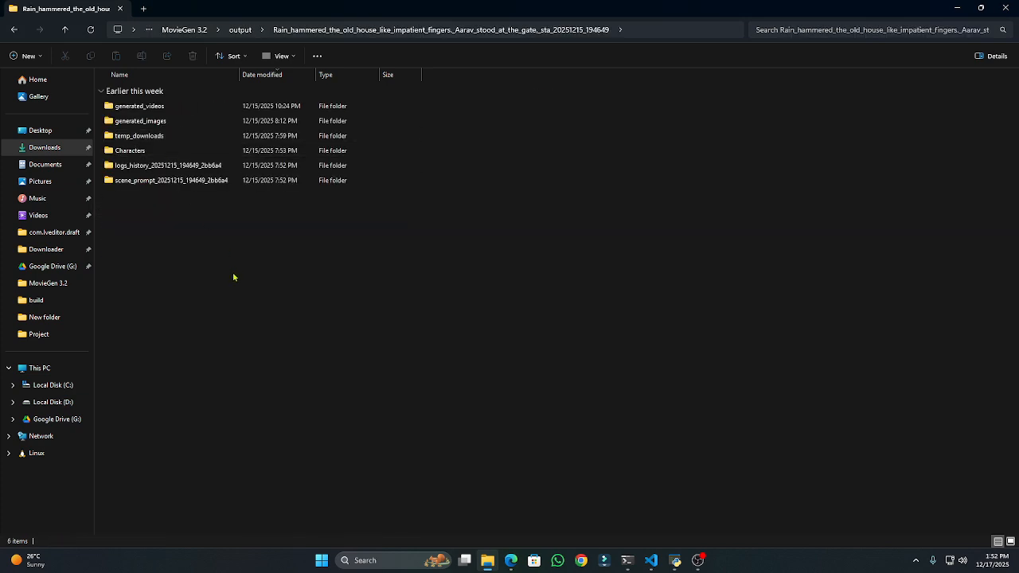
{"action": "double_click", "coordinate": [177, 110]}
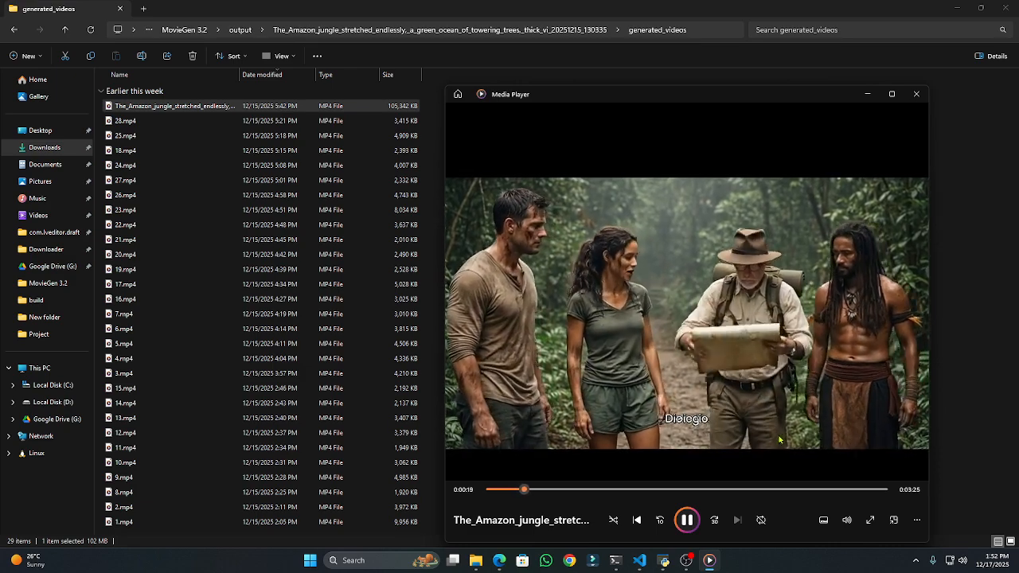
{"action": "left_click", "coordinate": [664, 560]}
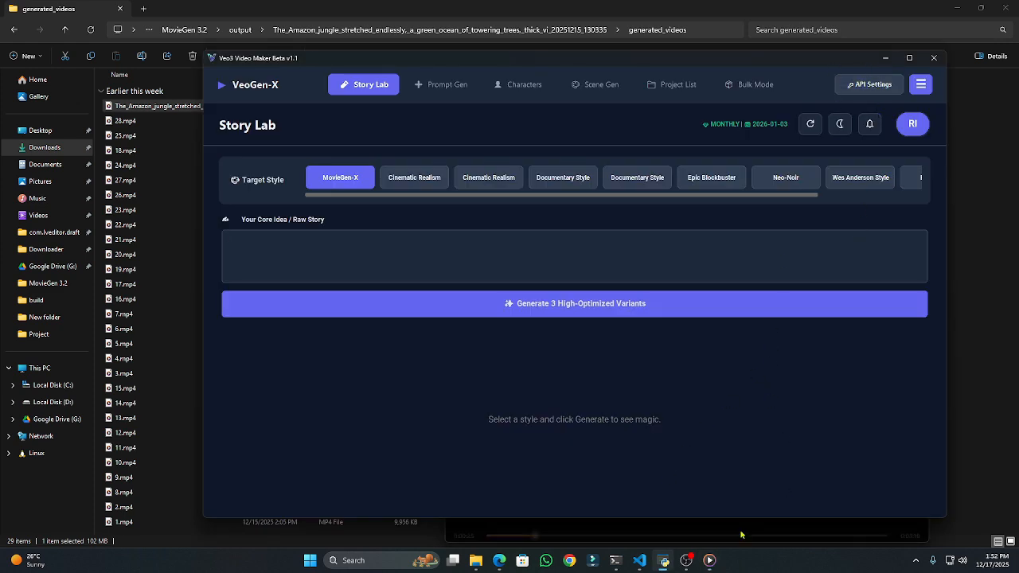
{"action": "left_click", "coordinate": [709, 560]}
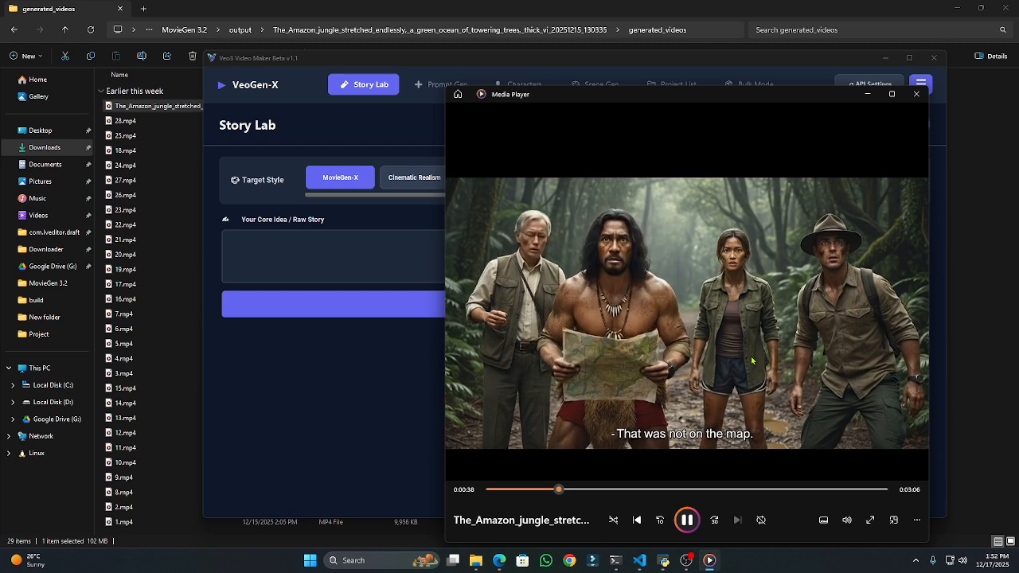
{"action": "left_click", "coordinate": [916, 93]}
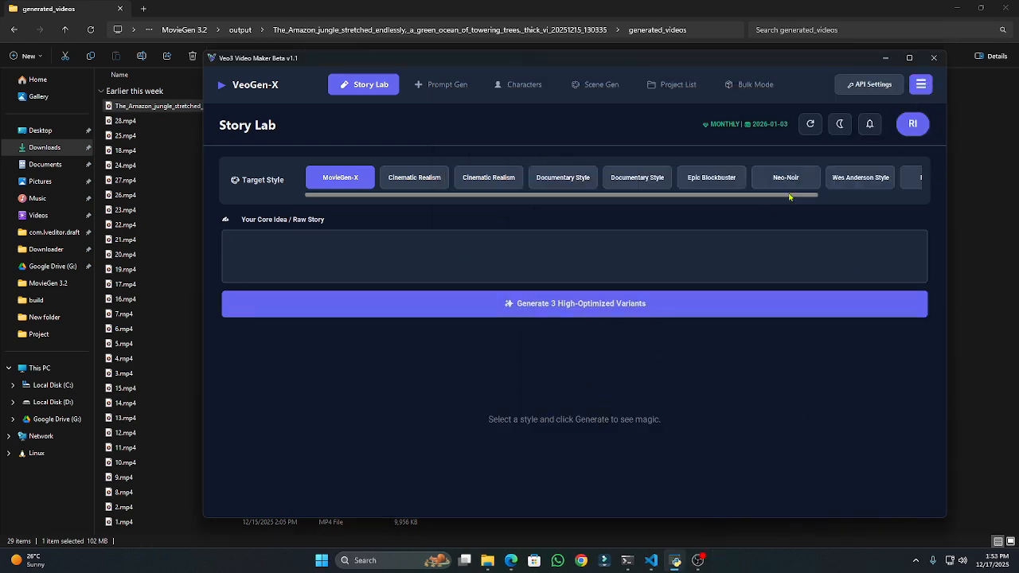
Switch to the Gemini chat and copy the full jungle adventure story, from the title The Serpent's Gate to the final shot
{"action": "left_click", "coordinate": [511, 560]}
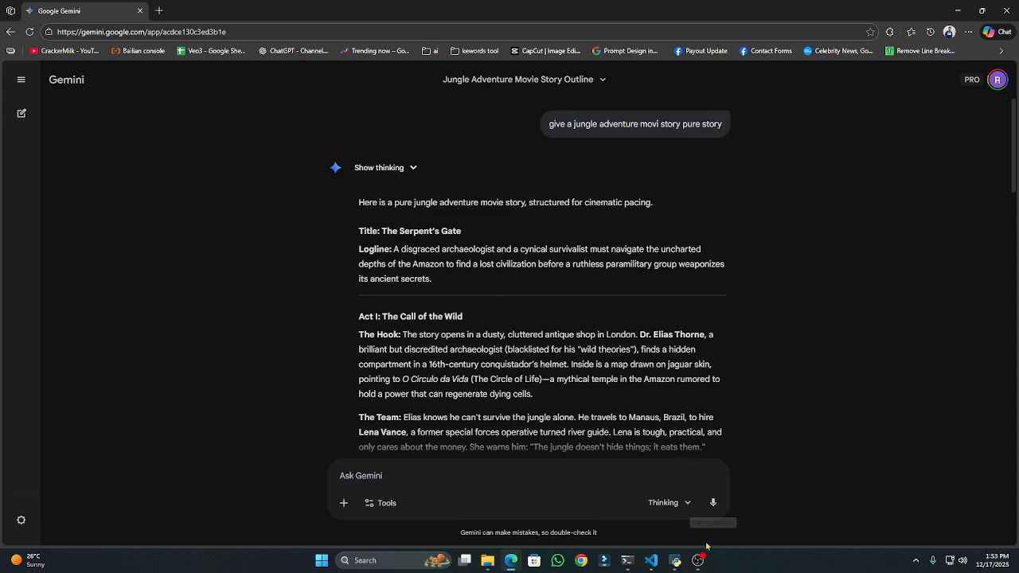
{"action": "left_click", "coordinate": [675, 560]}
{"action": "left_click", "coordinate": [204, 326]}
{"action": "scroll", "coordinate": [487, 294], "scroll_direction": "down", "scroll_amount": 1}
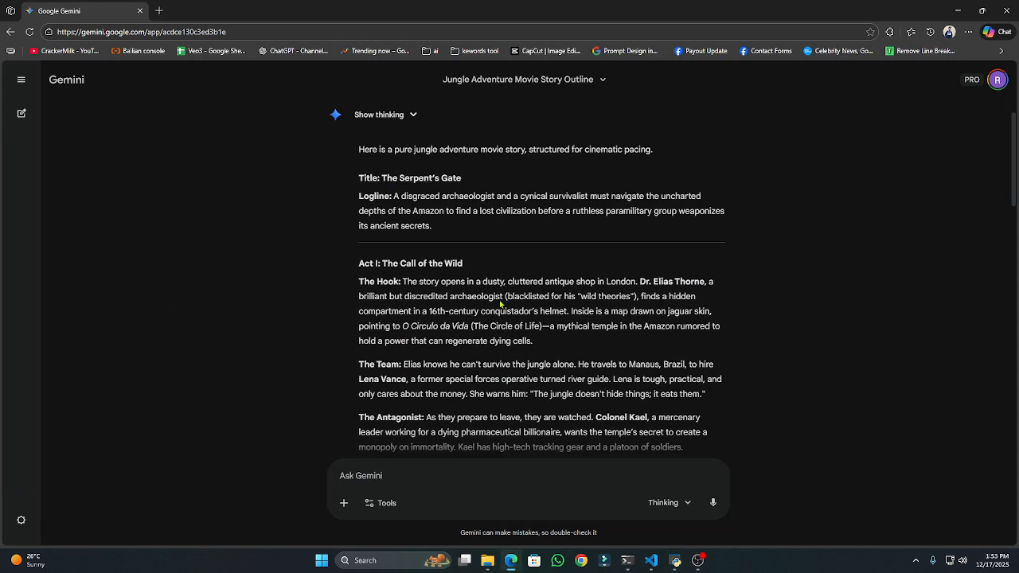
{"action": "scroll", "coordinate": [499, 298], "scroll_direction": "up", "scroll_amount": 1}
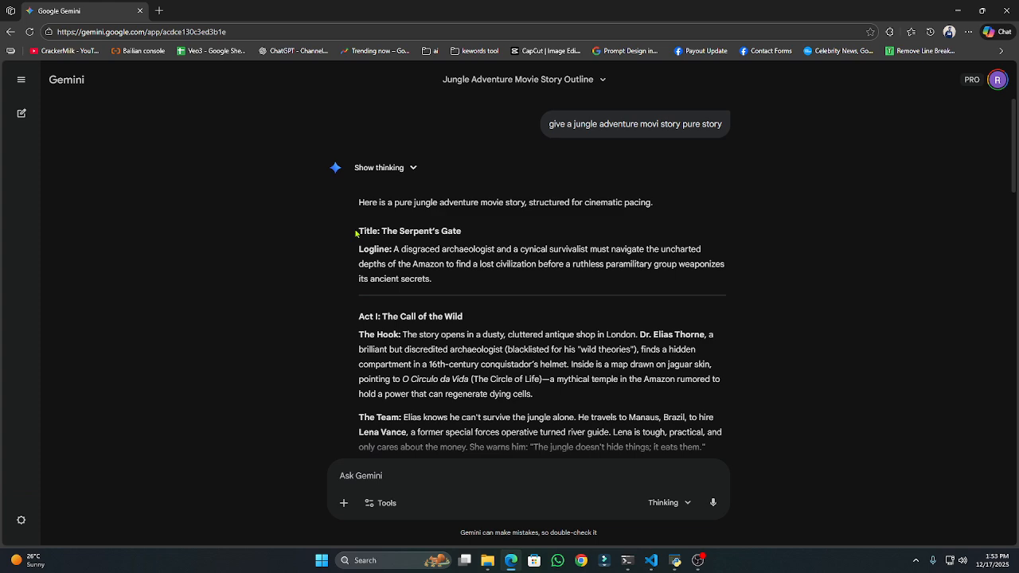
{"action": "left_click_drag", "start_coordinate": [355, 233], "coordinate": [736, 363]}
{"action": "left_click", "coordinate": [675, 561]}
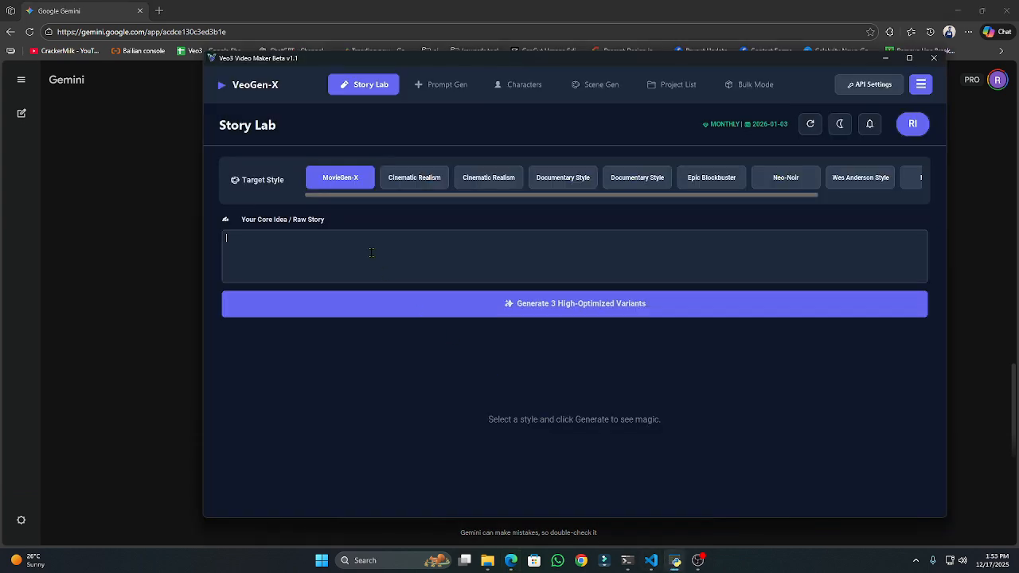
Paste the copied story as the core idea in Story Lab and check that it runs through to the final shot
{"action": "left_click", "coordinate": [371, 253]}
{"action": "key", "text": "ctrl+v"}
{"action": "scroll", "coordinate": [571, 267], "scroll_direction": "down", "scroll_amount": 5}
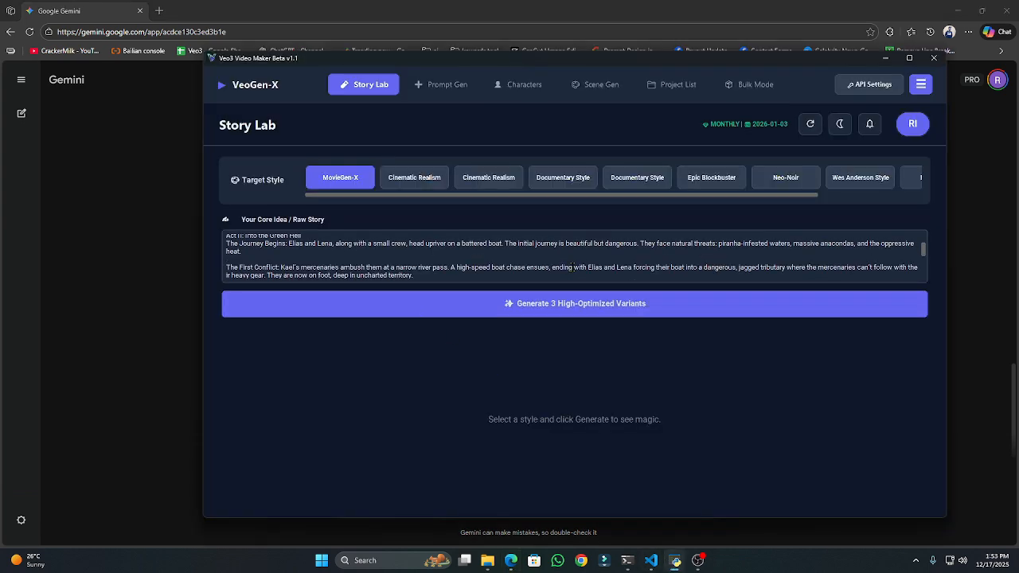
{"action": "scroll", "coordinate": [572, 266], "scroll_direction": "down", "scroll_amount": 6}
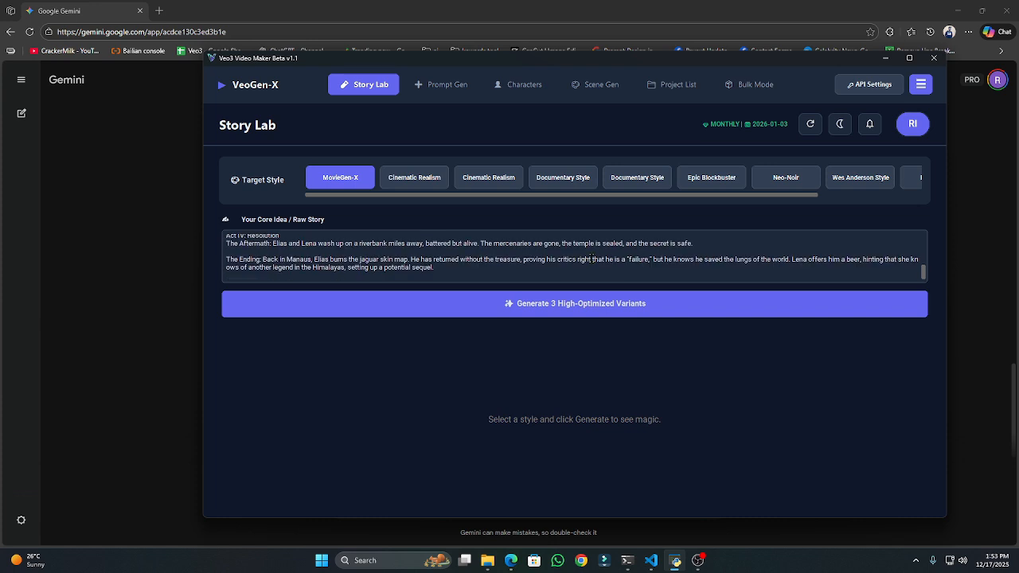
{"action": "scroll", "coordinate": [593, 259], "scroll_direction": "down", "scroll_amount": 1}
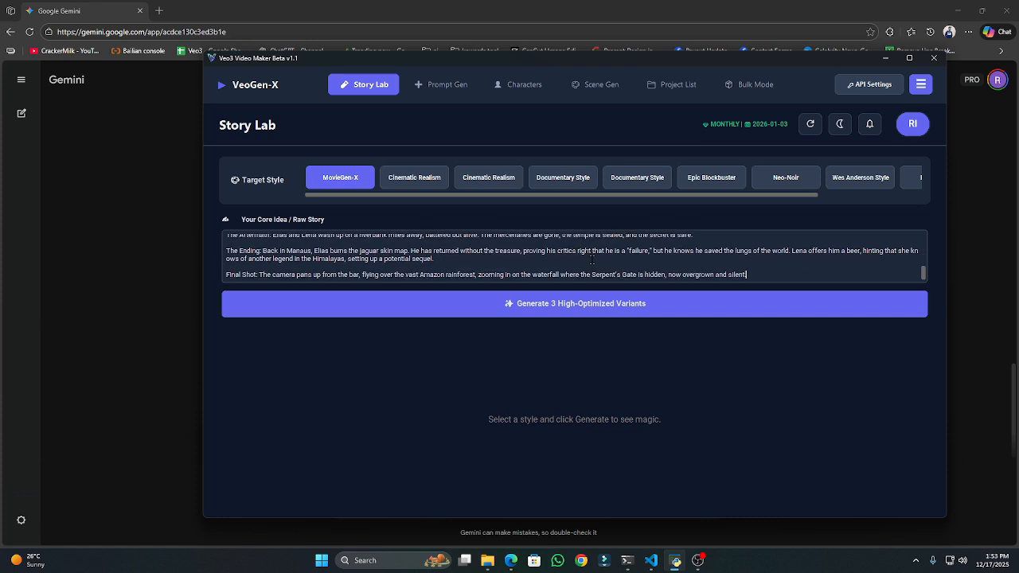
View the Prompt Gen page and return to the pasted story in Story Lab
{"action": "left_click", "coordinate": [442, 84]}
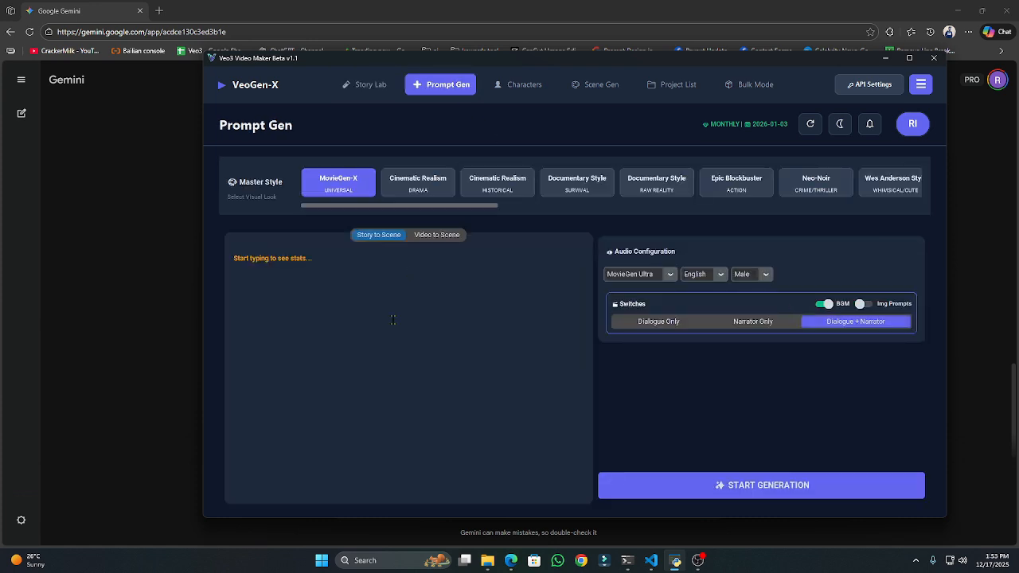
{"action": "left_click", "coordinate": [374, 91]}
{"action": "triple_click", "coordinate": [444, 259]}
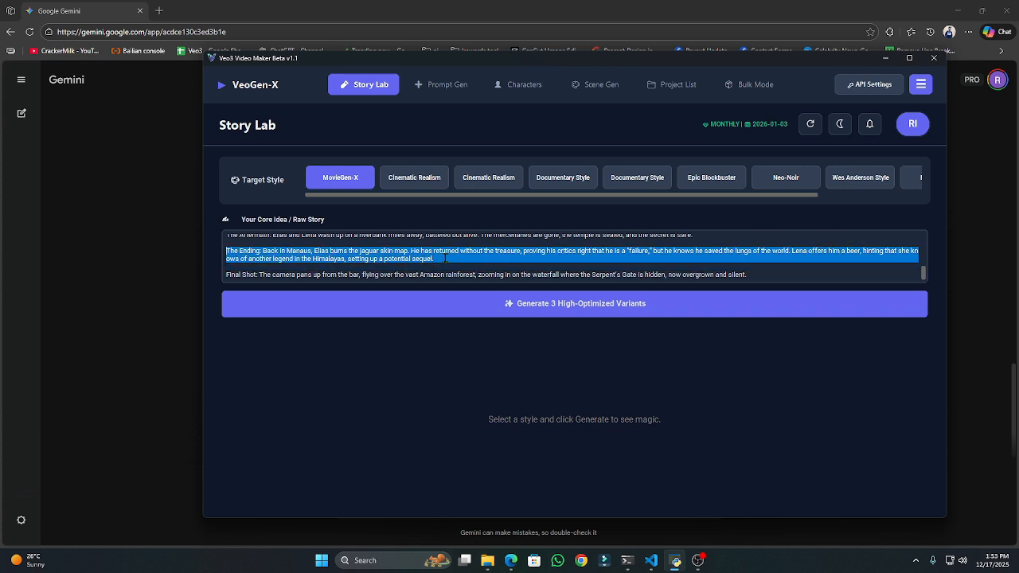
{"action": "left_click", "coordinate": [444, 259]}
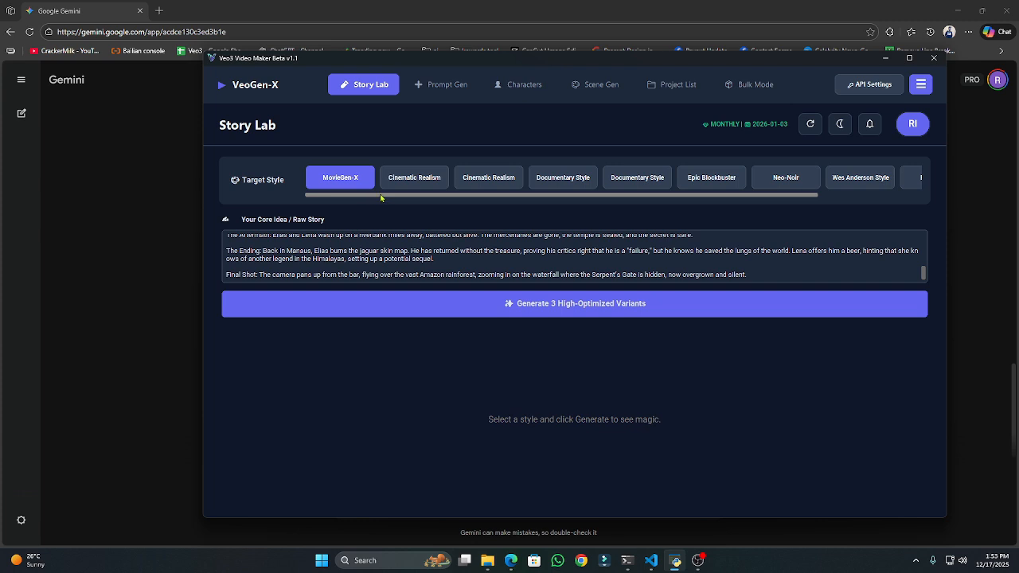
{"action": "triple_click", "coordinate": [427, 240]}
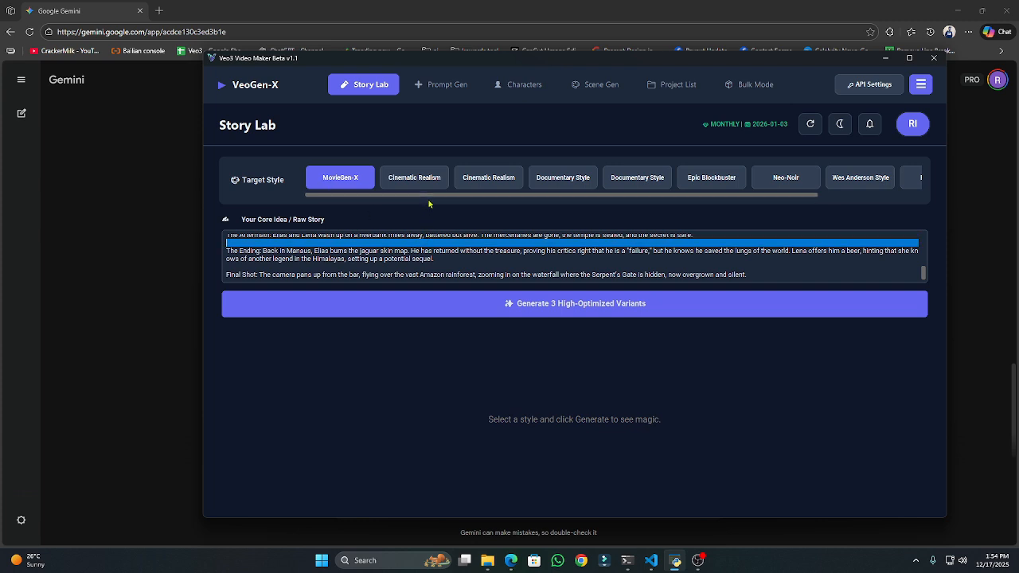
Browse the target styles for the story and select True Horror
{"action": "left_click", "coordinate": [411, 185]}
{"action": "left_click", "coordinate": [552, 183]}
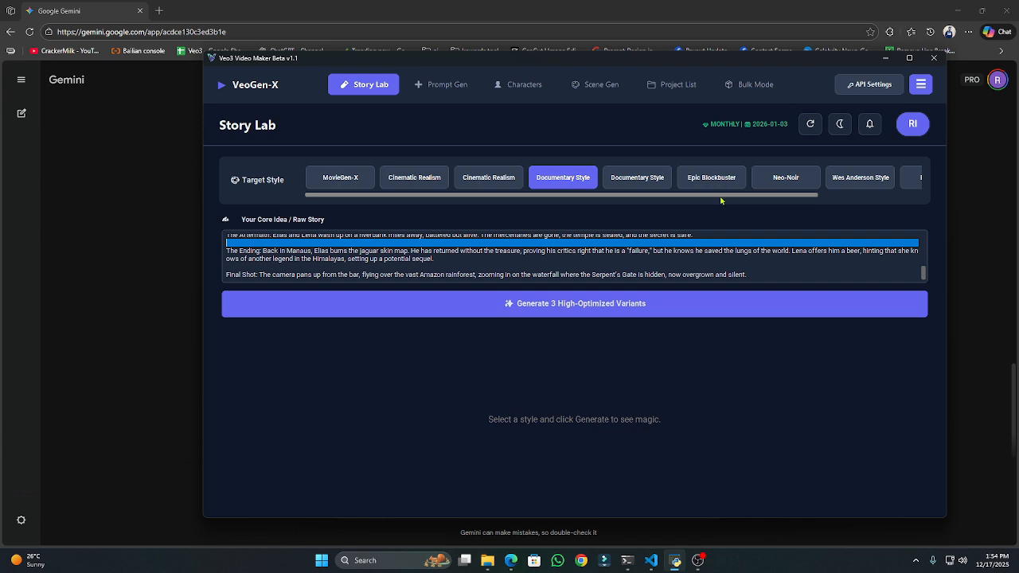
{"action": "left_click_drag", "start_coordinate": [693, 196], "coordinate": [841, 199]}
{"action": "left_click", "coordinate": [875, 186]}
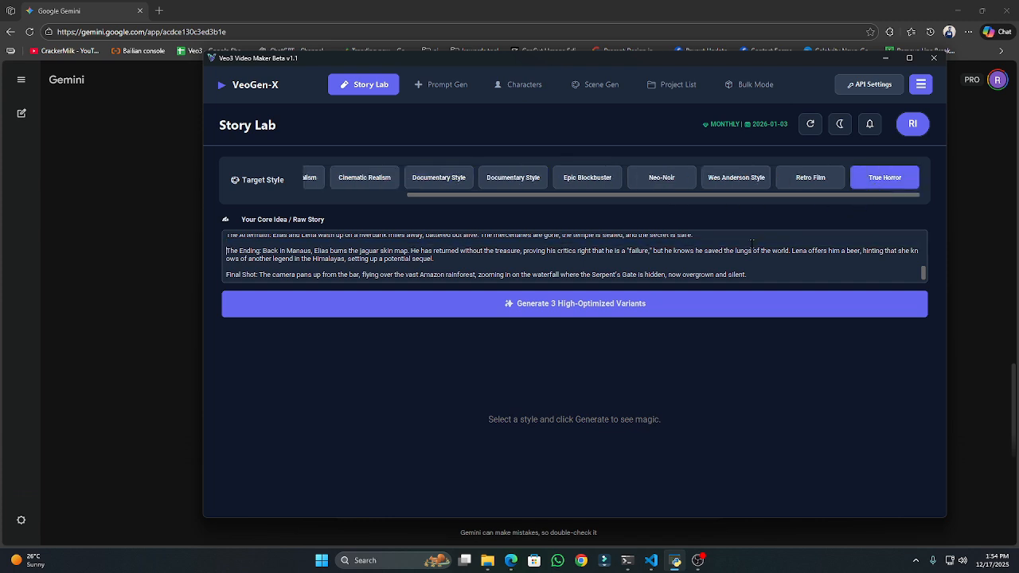
{"action": "left_click_drag", "start_coordinate": [658, 197], "coordinate": [463, 208]}
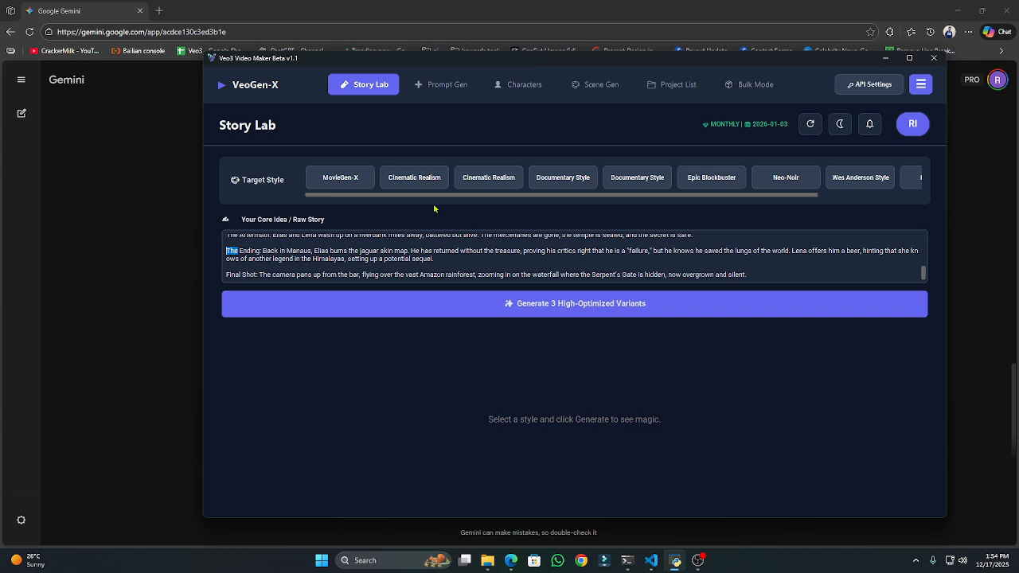
{"action": "left_click", "coordinate": [776, 262]}
In the generation configuration, choose Gemini 2.5 Flash as the VeoGen-X API model and close the configuration
{"action": "left_click", "coordinate": [920, 89]}
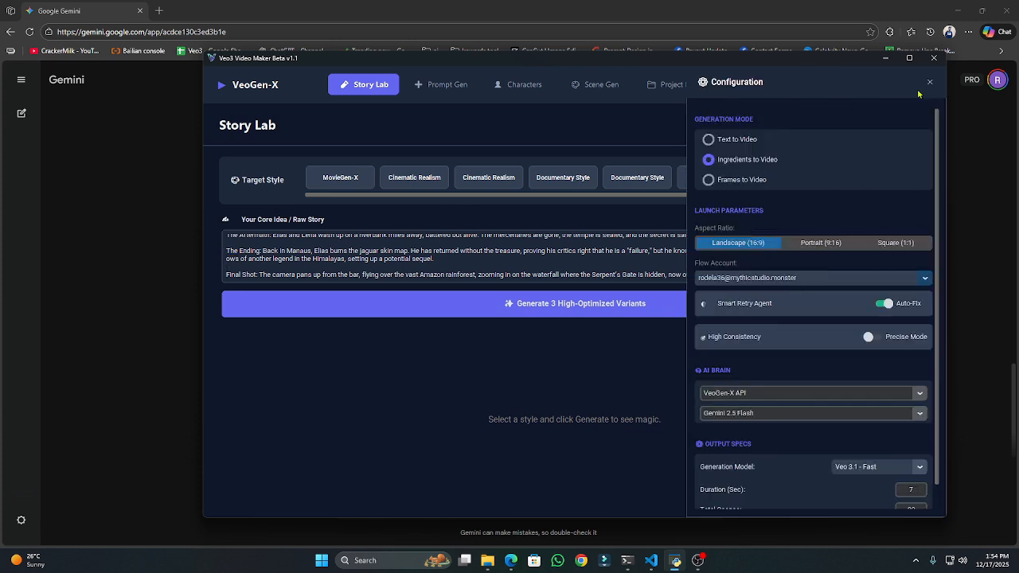
{"action": "scroll", "coordinate": [796, 306], "scroll_direction": "down", "scroll_amount": 1}
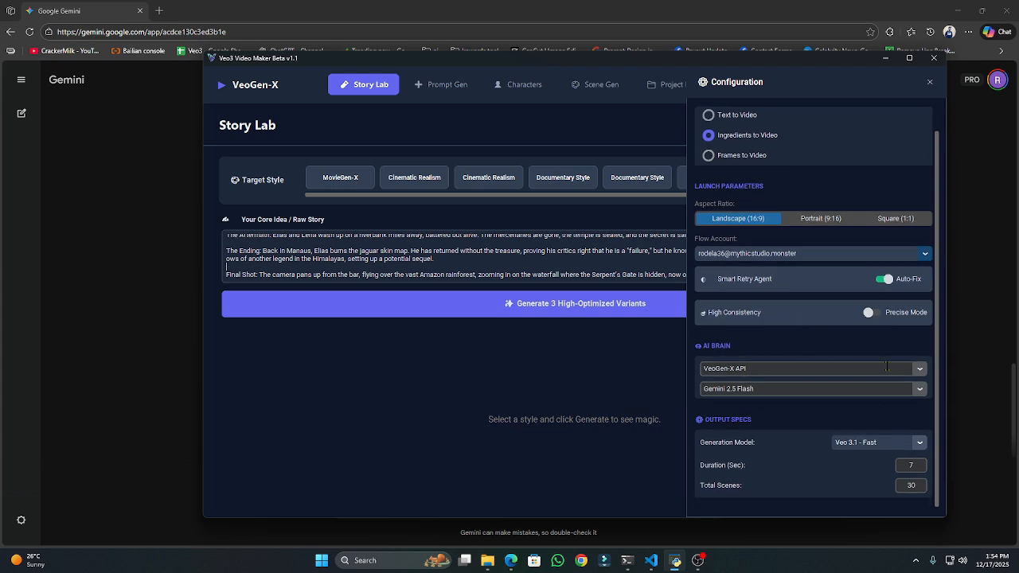
{"action": "left_click", "coordinate": [756, 368]}
{"action": "left_click", "coordinate": [760, 387]}
{"action": "left_click", "coordinate": [917, 389]}
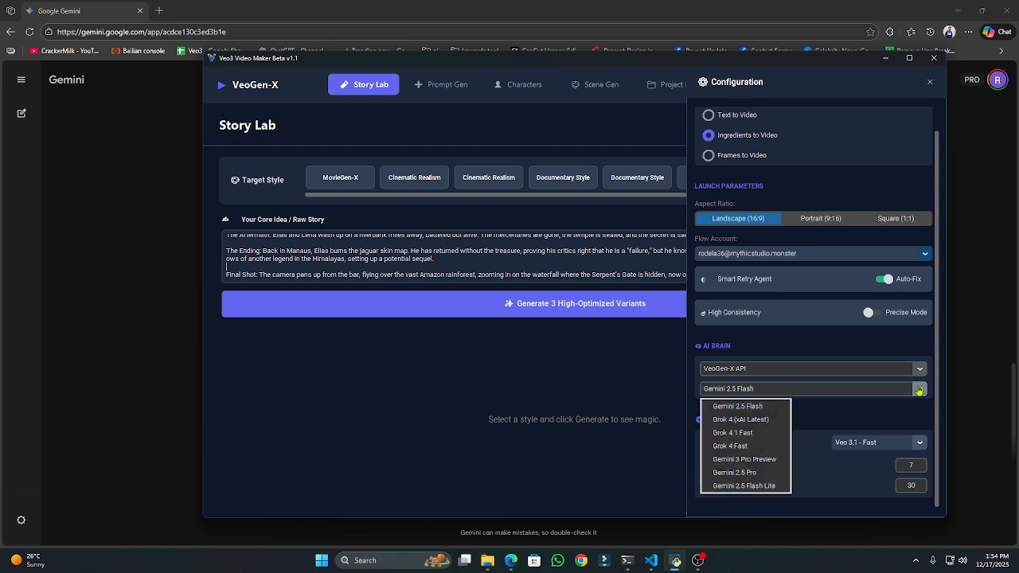
{"action": "left_click", "coordinate": [737, 406]}
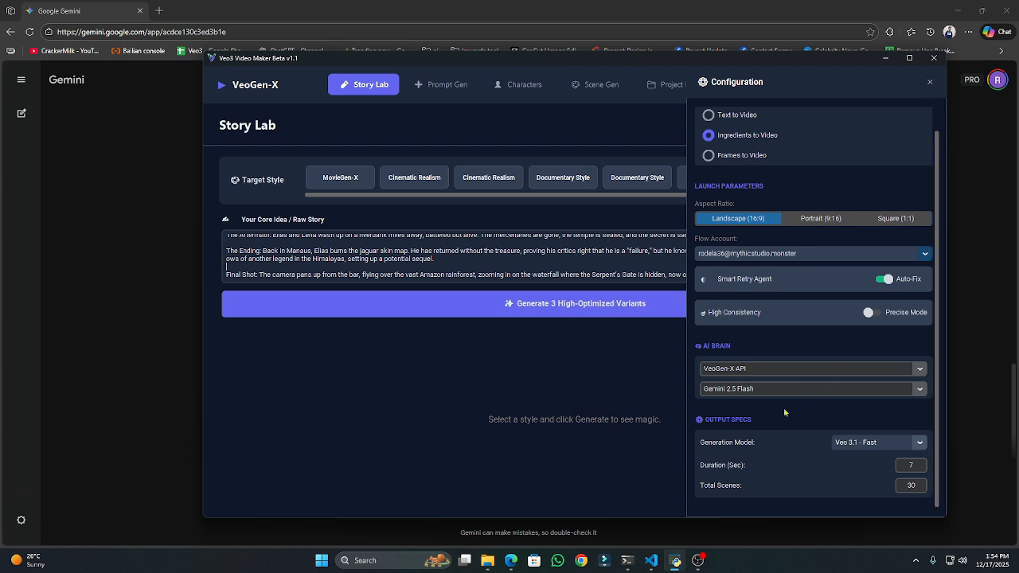
{"action": "triple_click", "coordinate": [585, 261]}
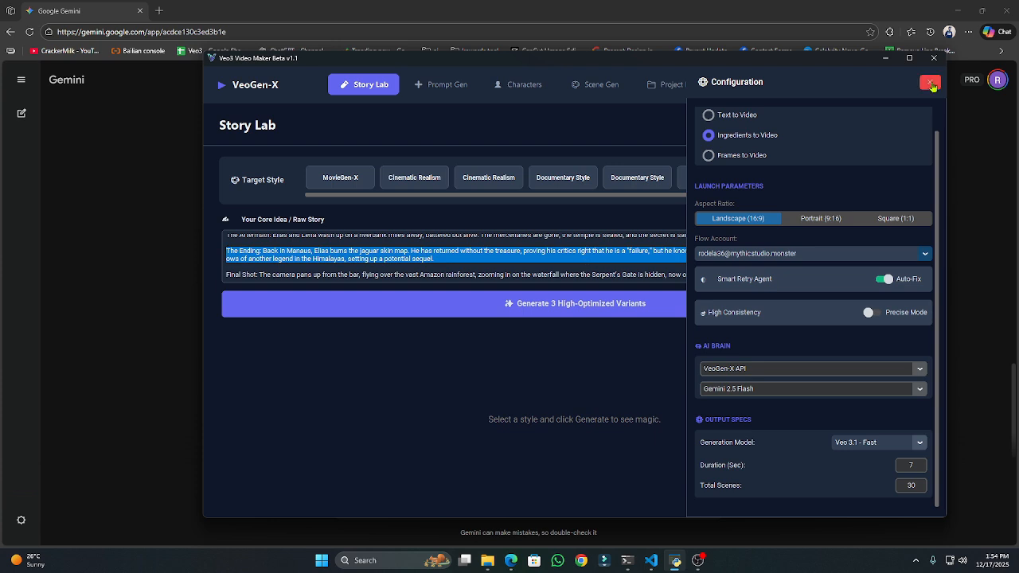
{"action": "left_click", "coordinate": [929, 83]}
Generate three high-optimized variants of the story and check the generation progress in the console log
{"action": "left_click", "coordinate": [643, 271]}
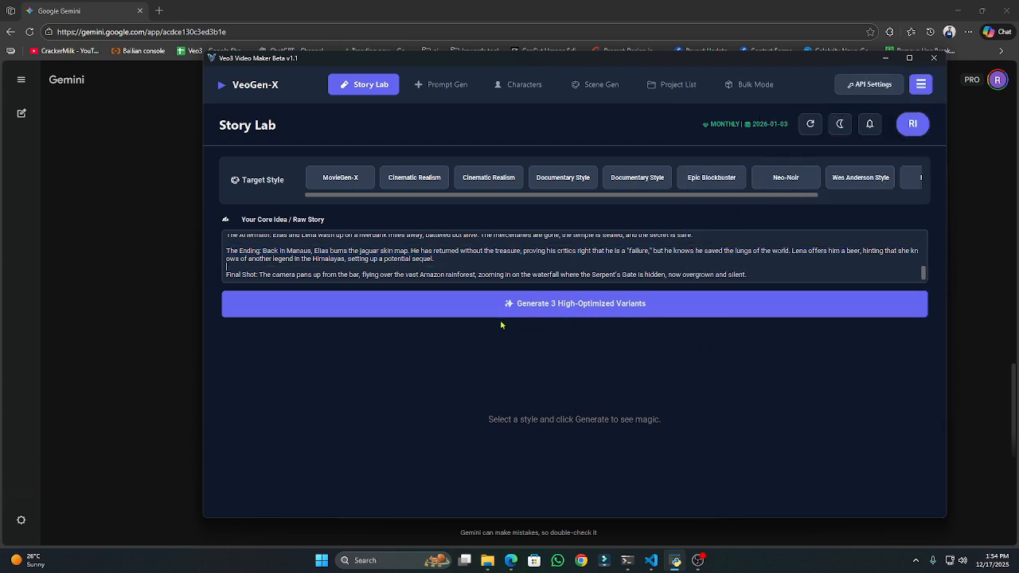
{"action": "left_click", "coordinate": [654, 313]}
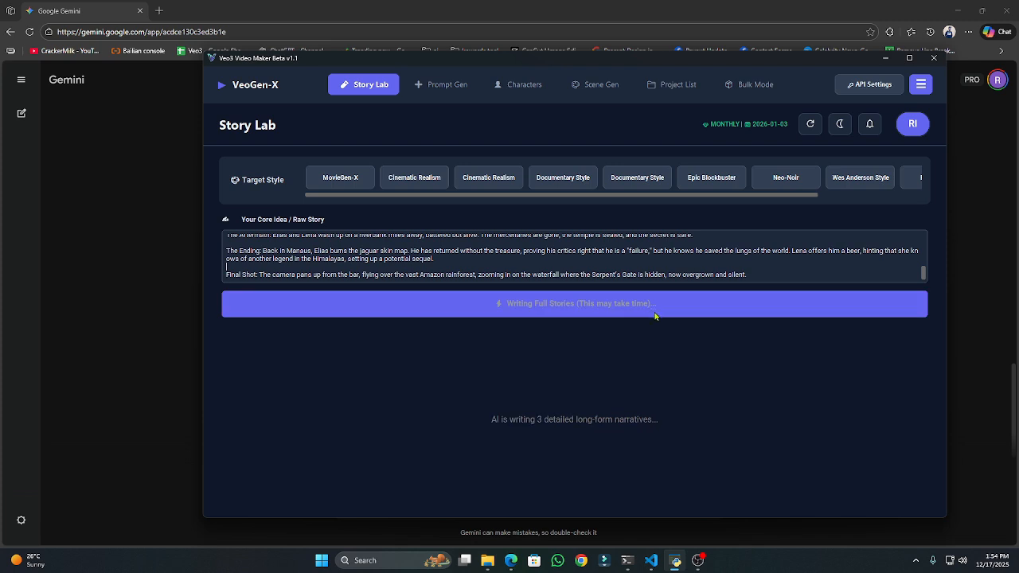
{"action": "left_click", "coordinate": [627, 560]}
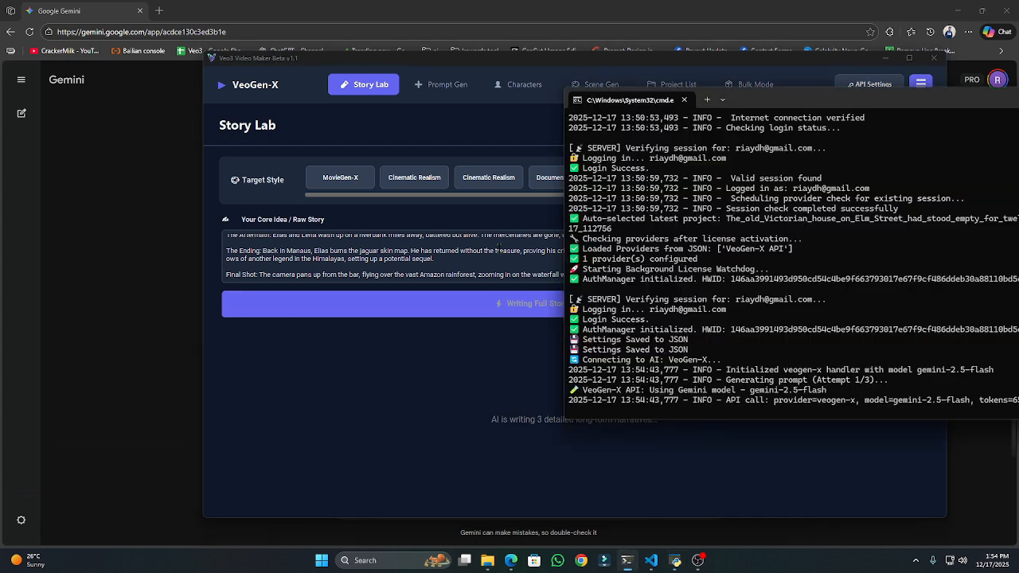
{"action": "left_click", "coordinate": [498, 250]}
{"action": "triple_click", "coordinate": [497, 250]}
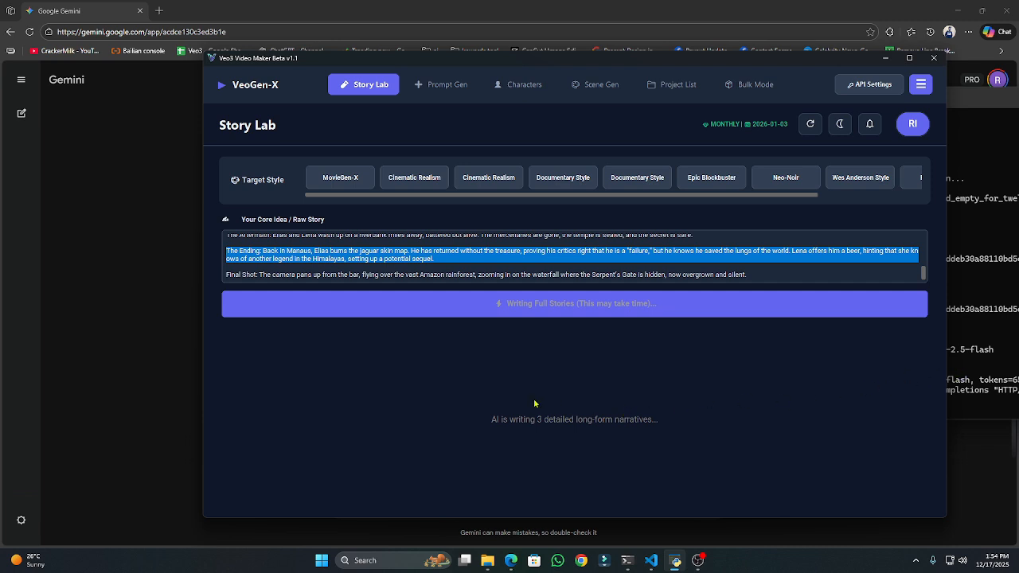
Open the API credential manager and review its AI provider keys and Google Flow accounts sections
{"action": "left_click", "coordinate": [870, 83]}
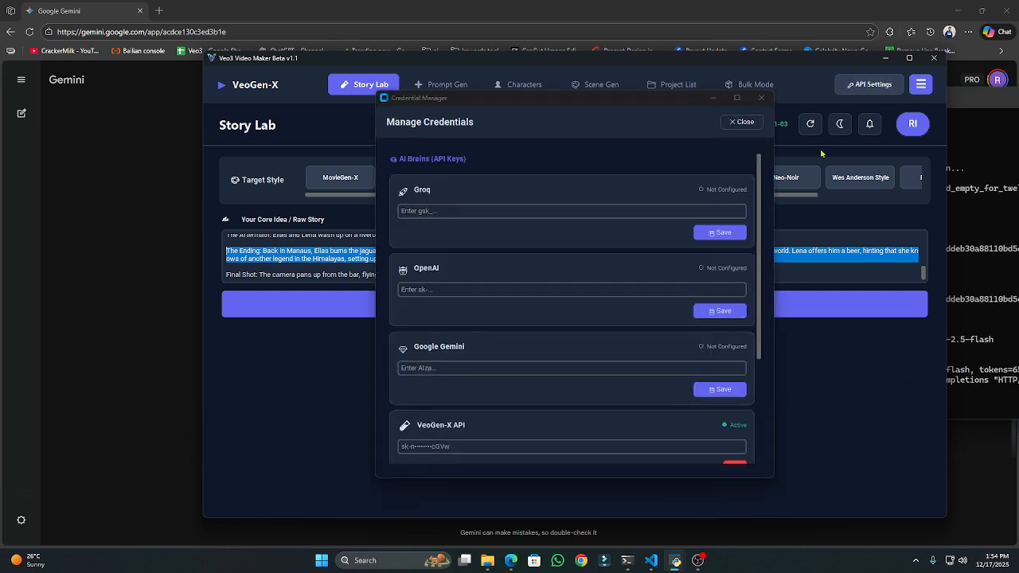
{"action": "scroll", "coordinate": [517, 366], "scroll_direction": "down", "scroll_amount": 3}
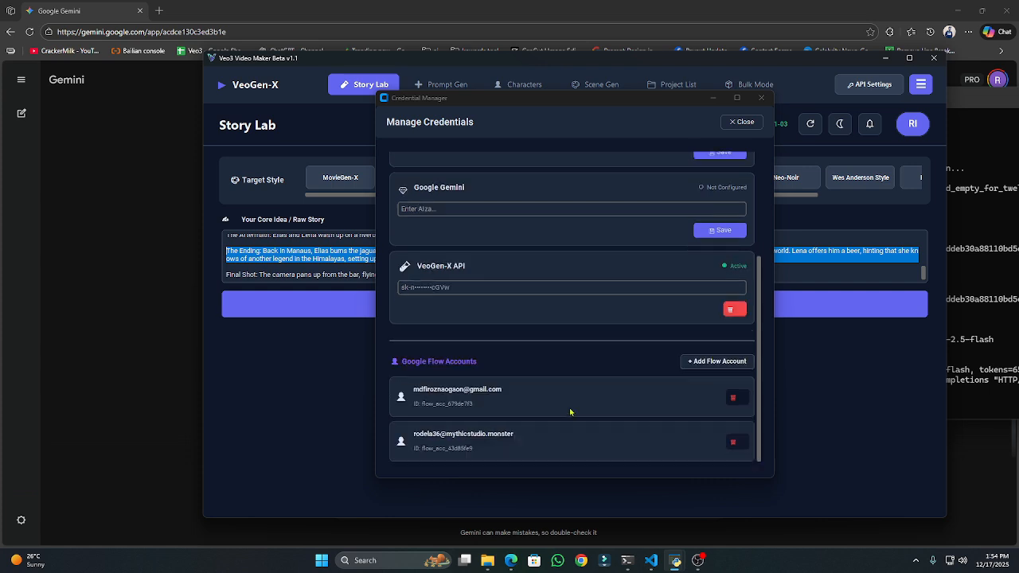
{"action": "scroll", "coordinate": [570, 412], "scroll_direction": "up", "scroll_amount": 1}
{"action": "scroll", "coordinate": [570, 411], "scroll_direction": "up", "scroll_amount": 1}
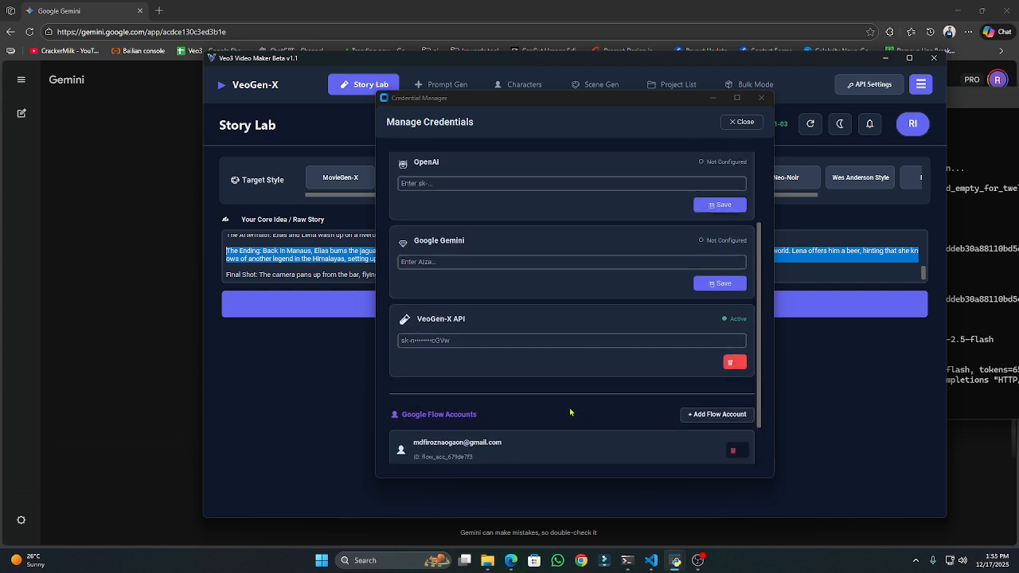
{"action": "scroll", "coordinate": [568, 413], "scroll_direction": "up", "scroll_amount": 1}
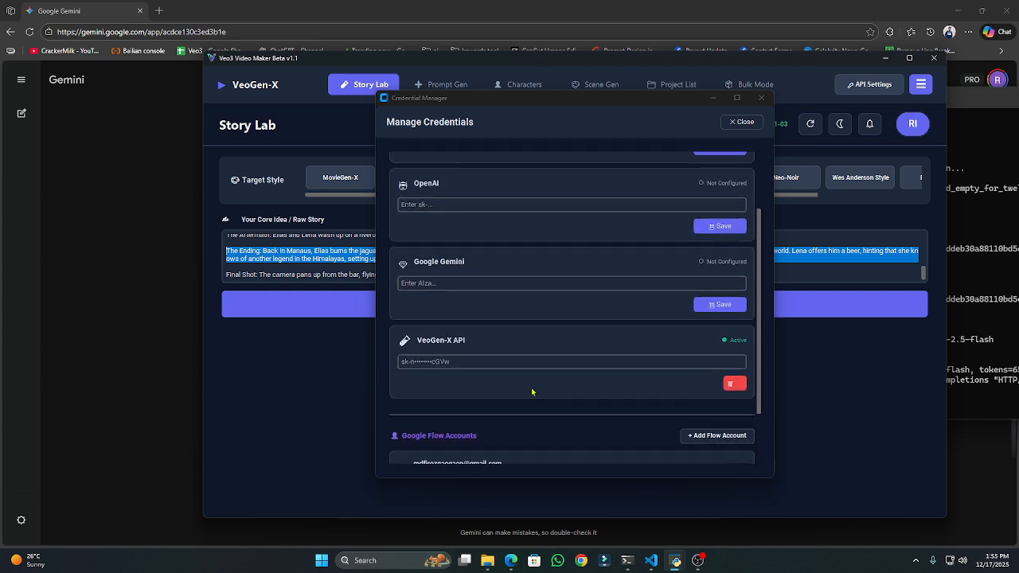
{"action": "scroll", "coordinate": [532, 391], "scroll_direction": "up", "scroll_amount": 1}
{"action": "scroll", "coordinate": [553, 396], "scroll_direction": "up", "scroll_amount": 2}
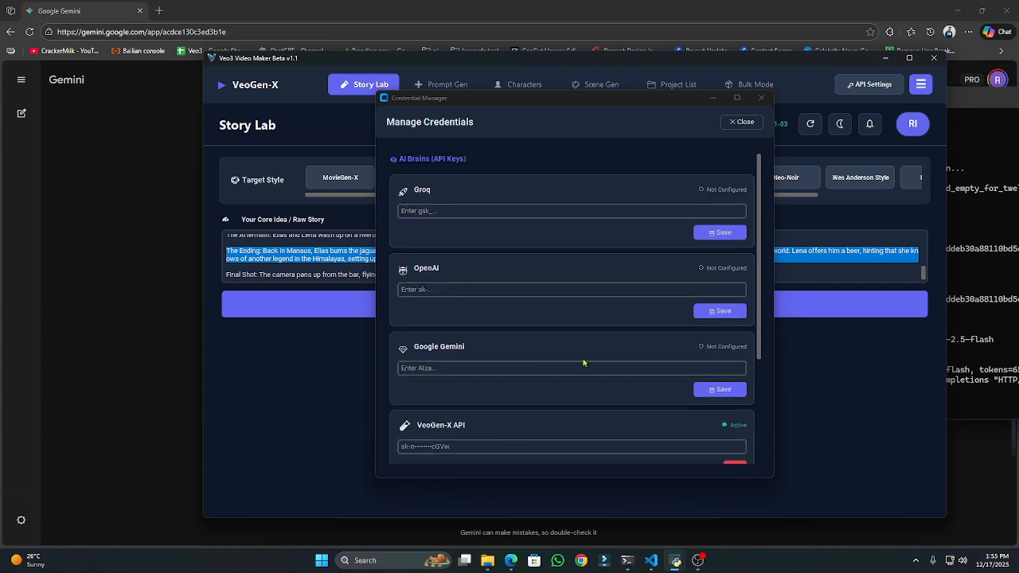
Try pasting the copied story text into the Google Gemini API key field and clear the field again
{"action": "left_click", "coordinate": [540, 368]}
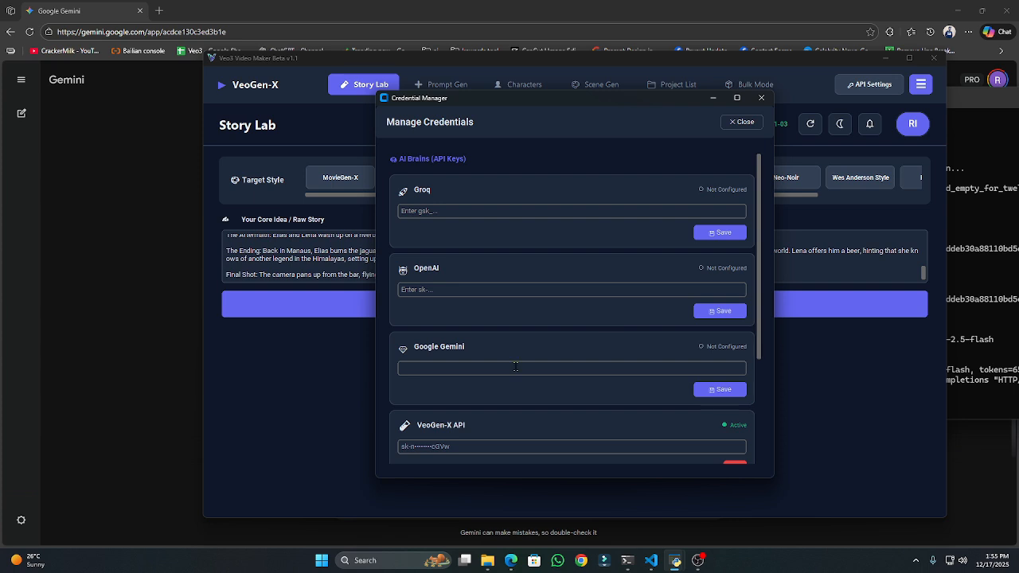
{"action": "type", "text": "vast Amazon rainforest, zooming in on the waterfall where the Serpent's Gate is hidden, now overgrown and silent."}
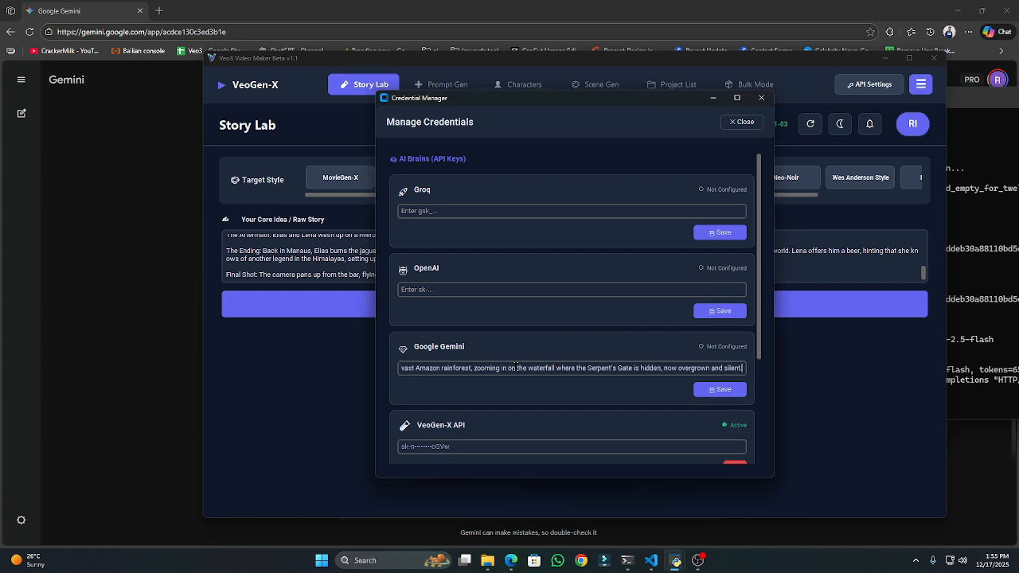
{"action": "scroll", "coordinate": [516, 370], "scroll_direction": "down", "scroll_amount": 2}
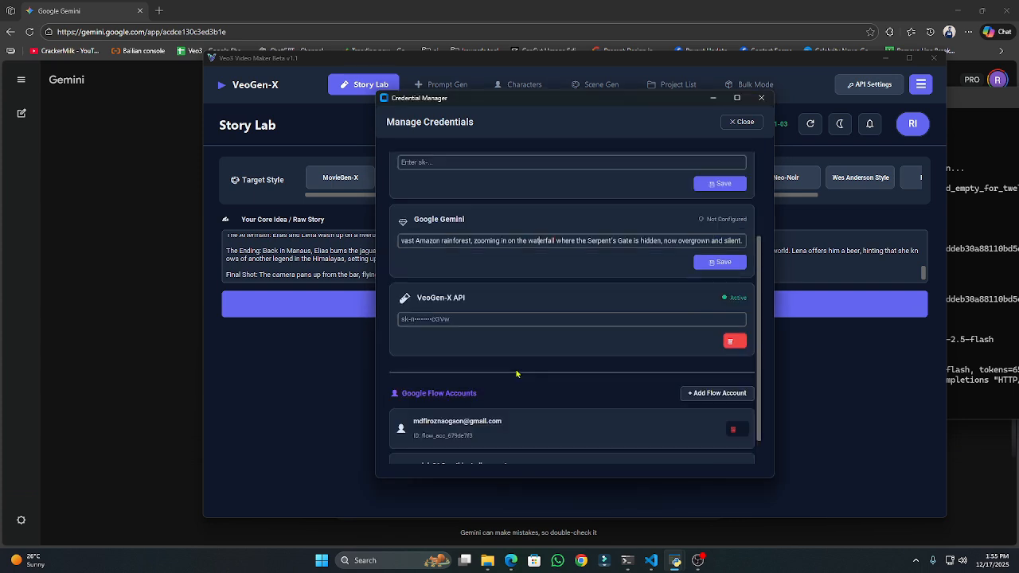
{"action": "scroll", "coordinate": [570, 356], "scroll_direction": "up", "scroll_amount": 1}
{"action": "scroll", "coordinate": [569, 356], "scroll_direction": "down", "scroll_amount": 1}
{"action": "key", "text": "ctrl+a"}
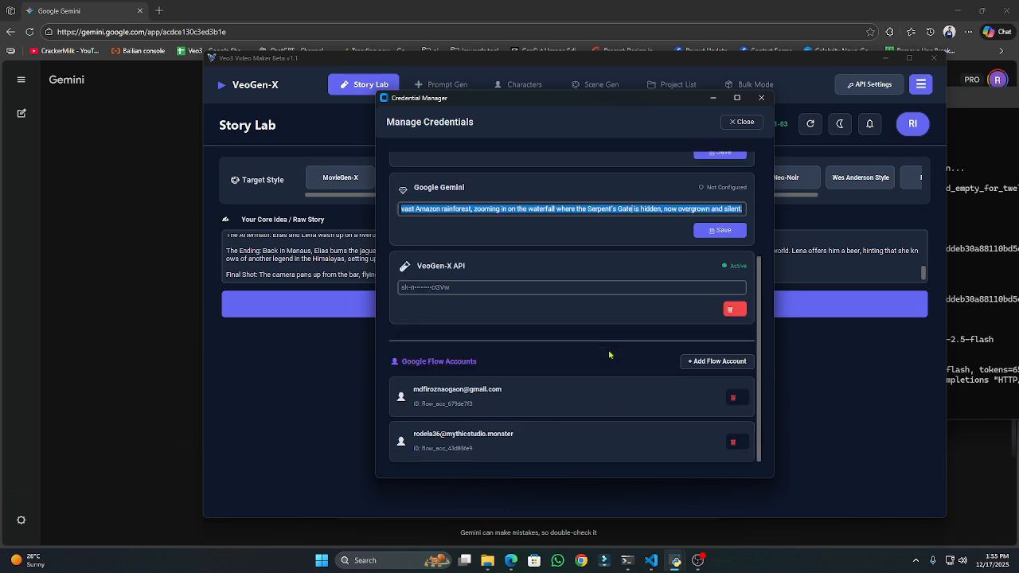
{"action": "key", "text": "BackSpace"}
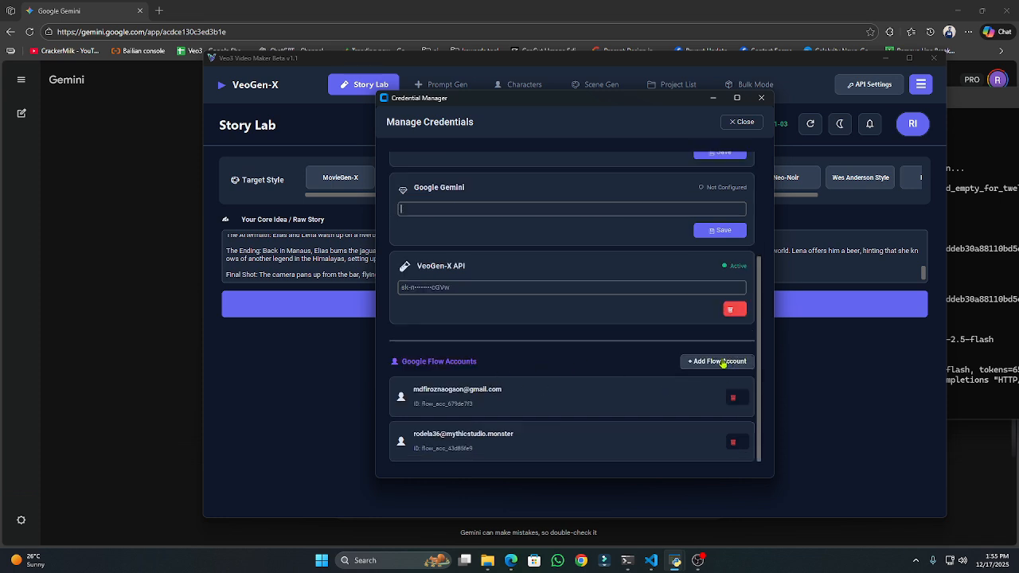
View the form for connecting a Google Flow account, cancel it, review the existing credentials and close the credential manager
{"action": "left_click", "coordinate": [709, 363]}
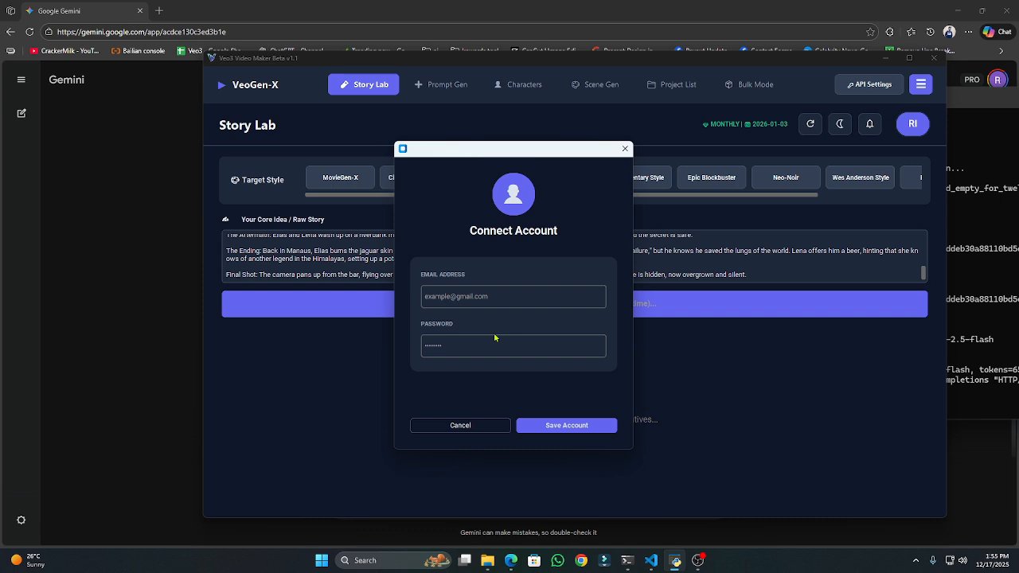
{"action": "left_click", "coordinate": [449, 352]}
{"action": "left_click", "coordinate": [472, 425]}
{"action": "scroll", "coordinate": [647, 236], "scroll_direction": "down", "scroll_amount": 1}
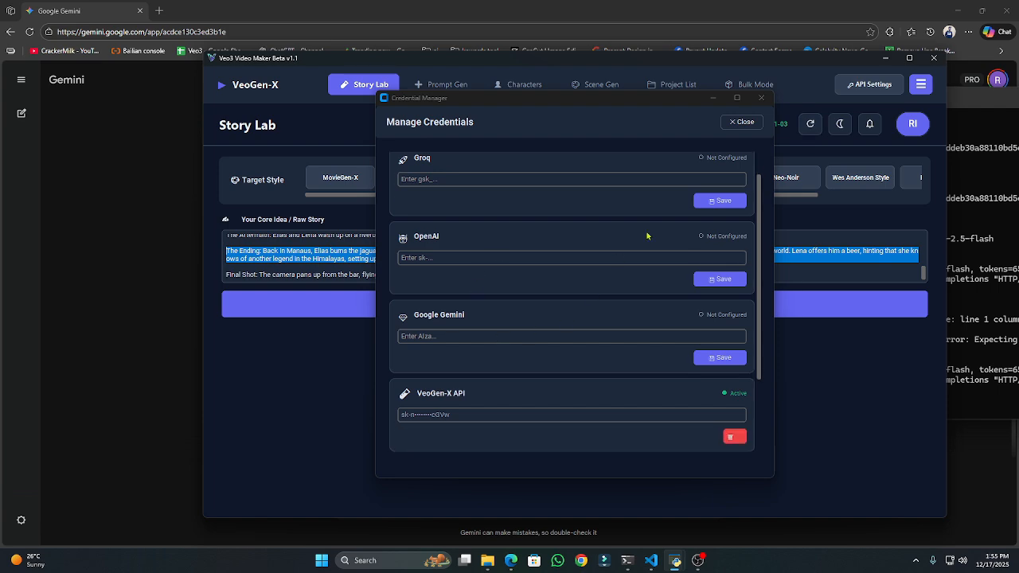
{"action": "scroll", "coordinate": [541, 329], "scroll_direction": "down", "scroll_amount": 4}
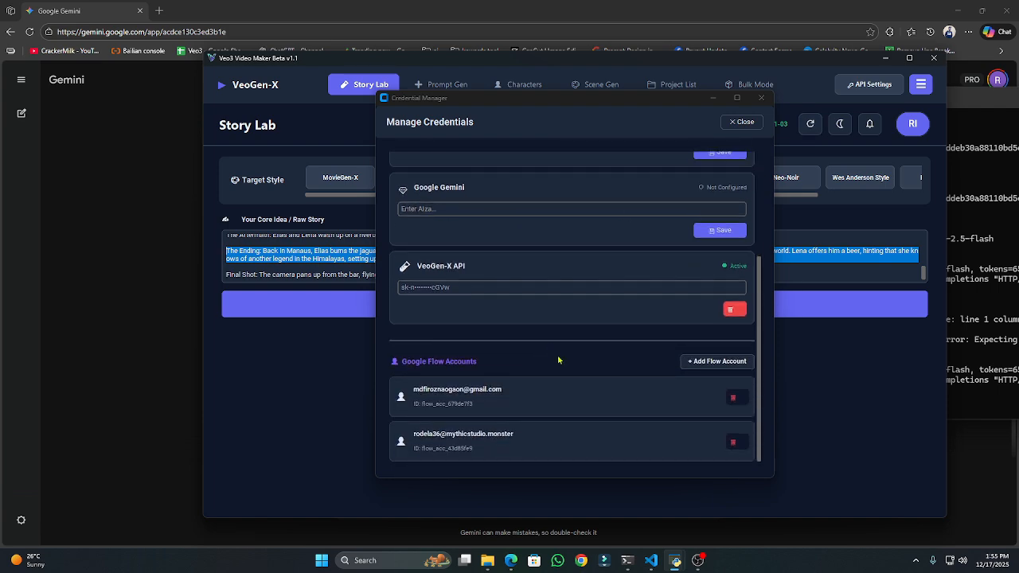
{"action": "left_click", "coordinate": [761, 98]}
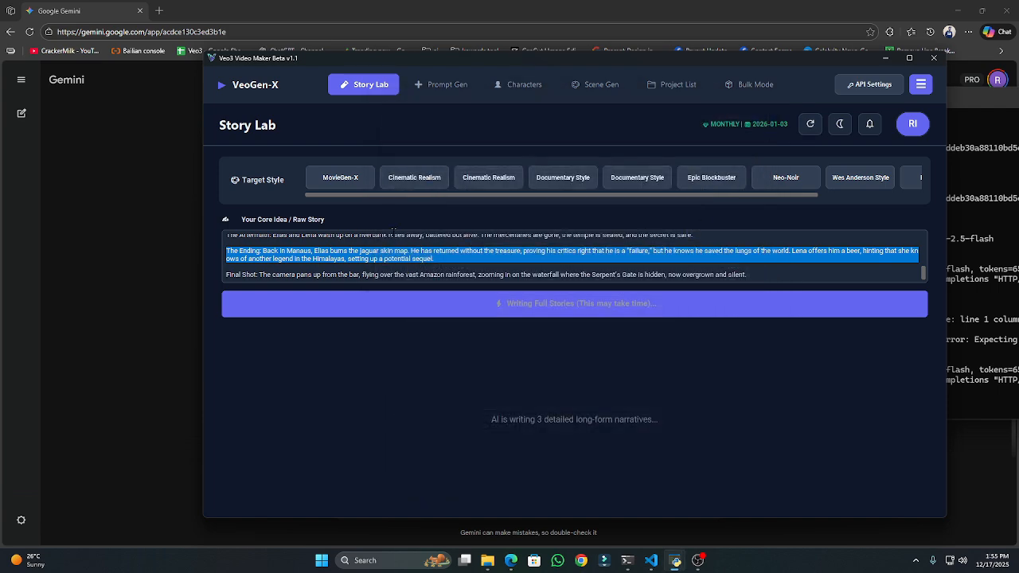
Open the generation configuration and check the story-writing progress in the console log
{"action": "scroll", "coordinate": [420, 259], "scroll_direction": "up", "scroll_amount": 2}
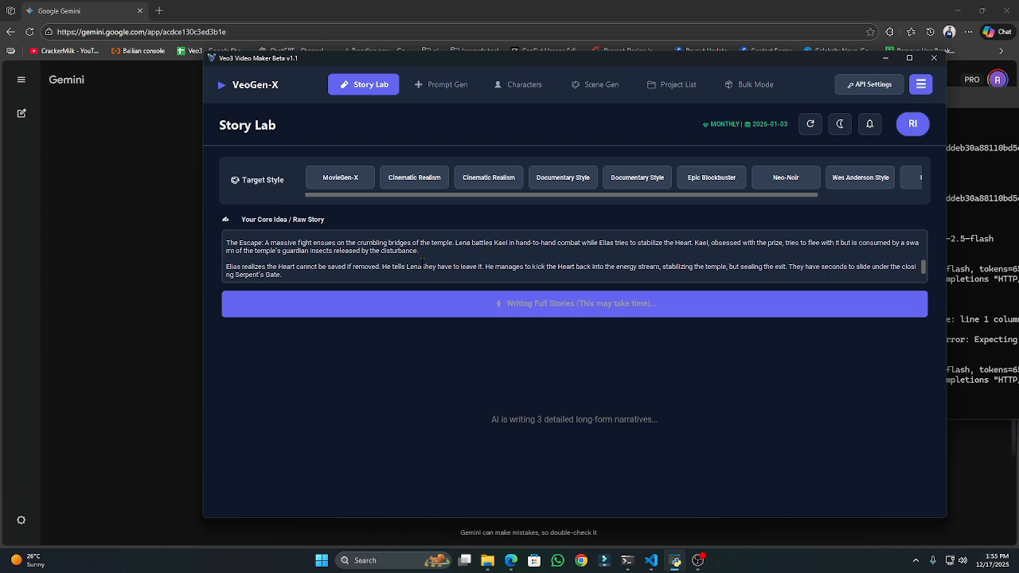
{"action": "scroll", "coordinate": [422, 259], "scroll_direction": "down", "scroll_amount": 2}
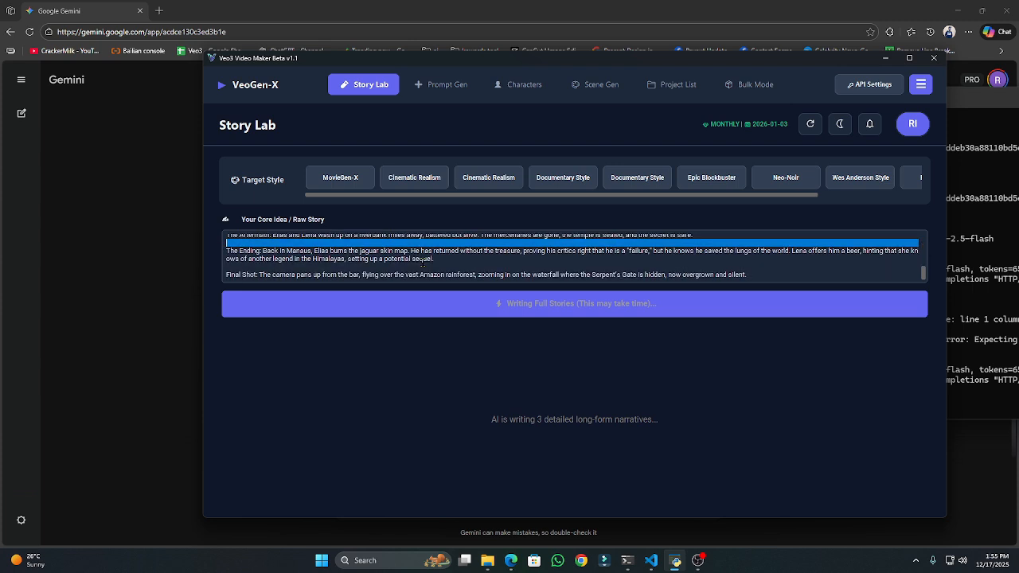
{"action": "left_click", "coordinate": [920, 84]}
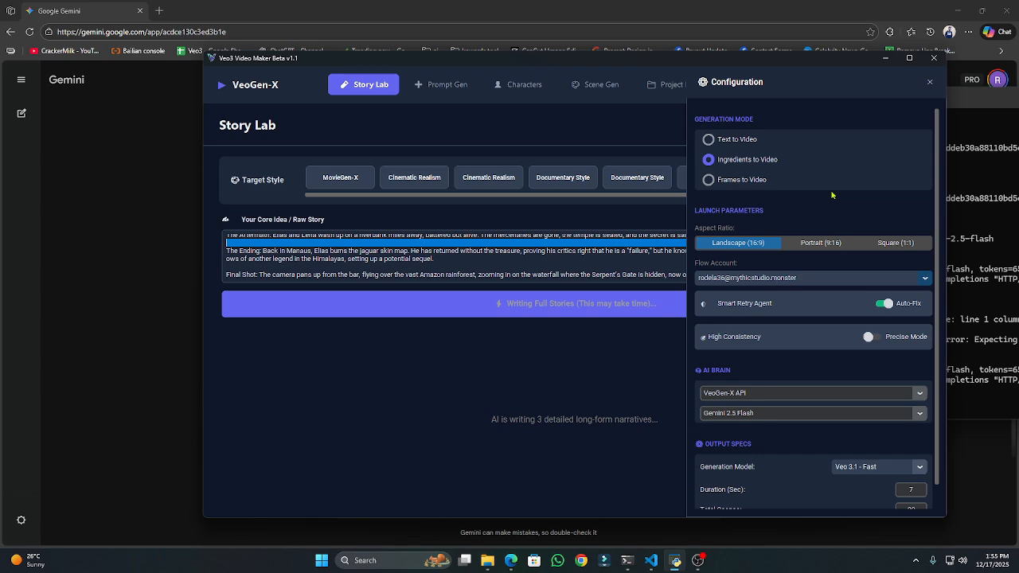
{"action": "left_click", "coordinate": [972, 235]}
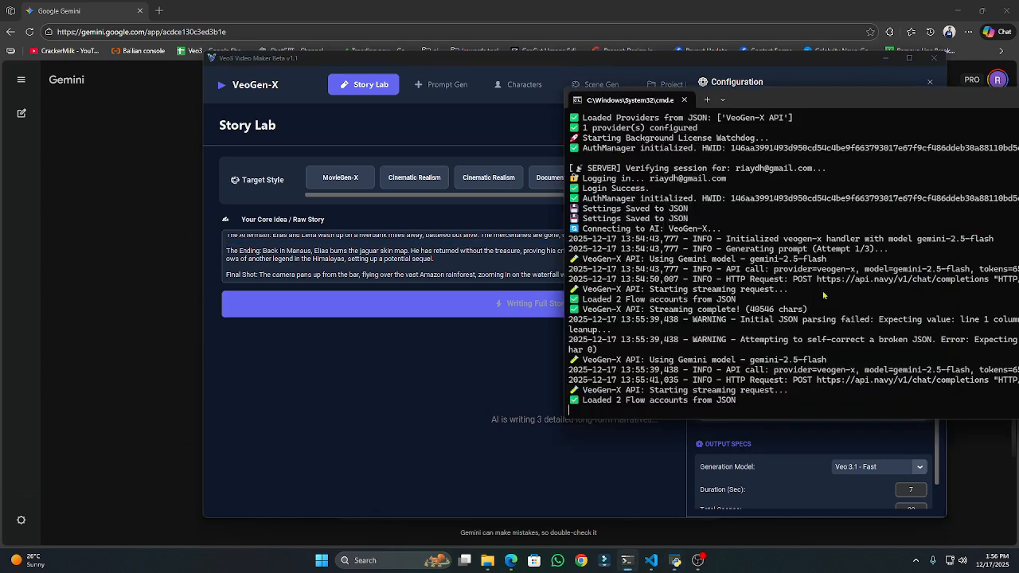
{"action": "left_click", "coordinate": [675, 560]}
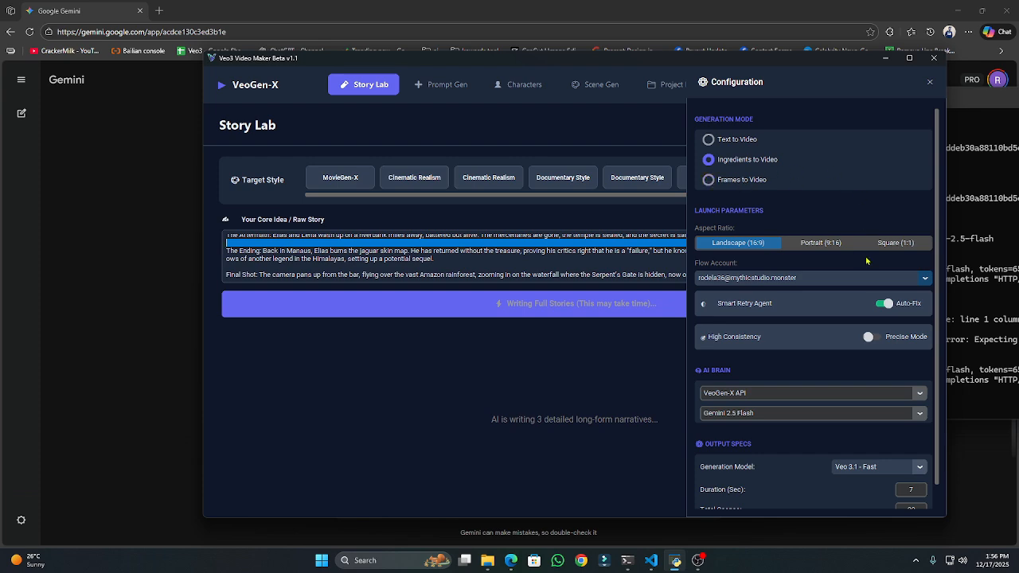
Review the launch parameters and the available Flow accounts in the generation configuration
{"action": "scroll", "coordinate": [856, 255], "scroll_direction": "down", "scroll_amount": 1}
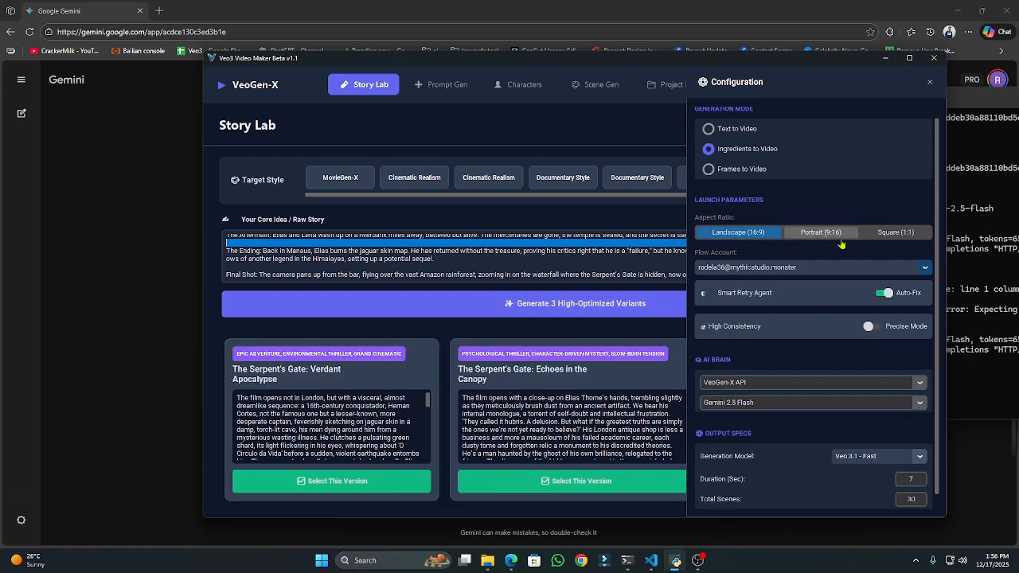
{"action": "scroll", "coordinate": [842, 243], "scroll_direction": "down", "scroll_amount": 1}
{"action": "left_click", "coordinate": [791, 254]}
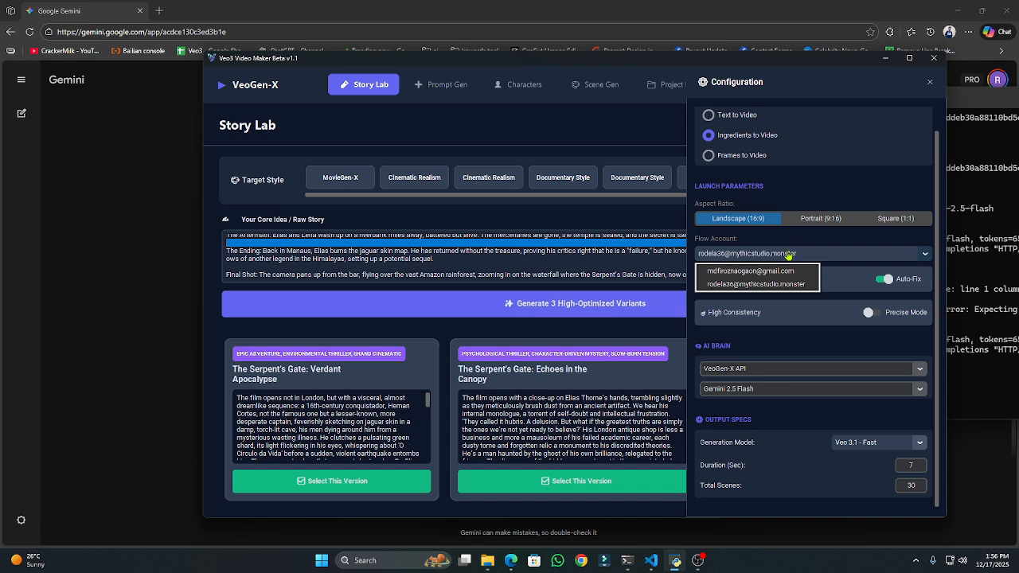
{"action": "left_click", "coordinate": [777, 246]}
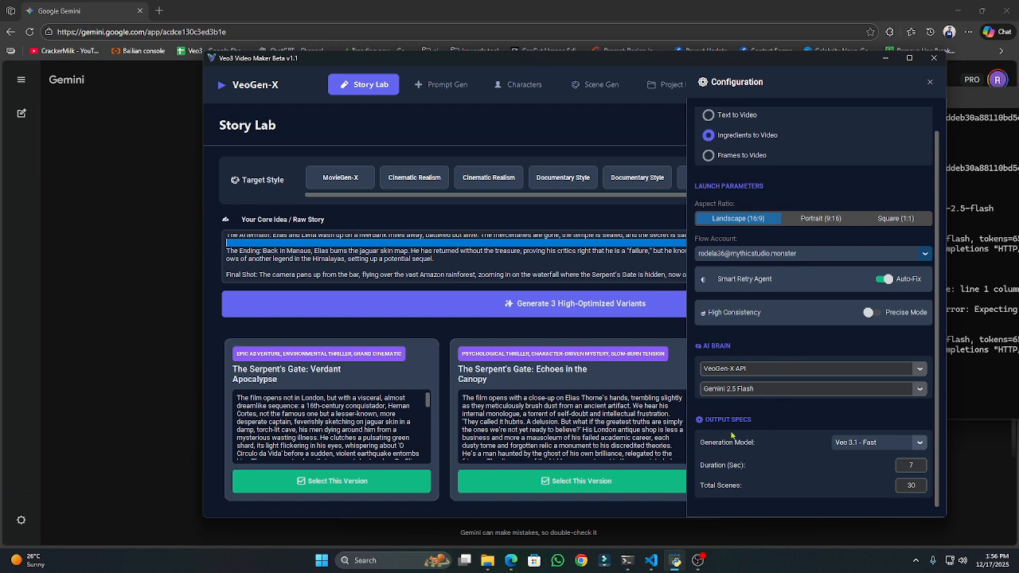
Review the generation model options, keep Veo 3.1 - Fast, and close the configuration after checking the total scenes setting
{"action": "left_click", "coordinate": [876, 442]}
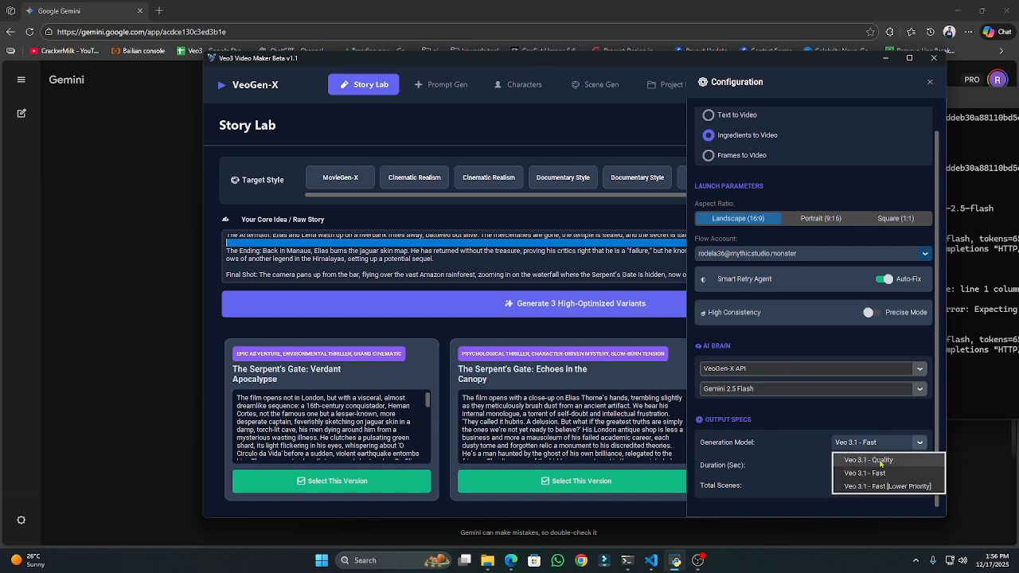
{"action": "left_click", "coordinate": [850, 406]}
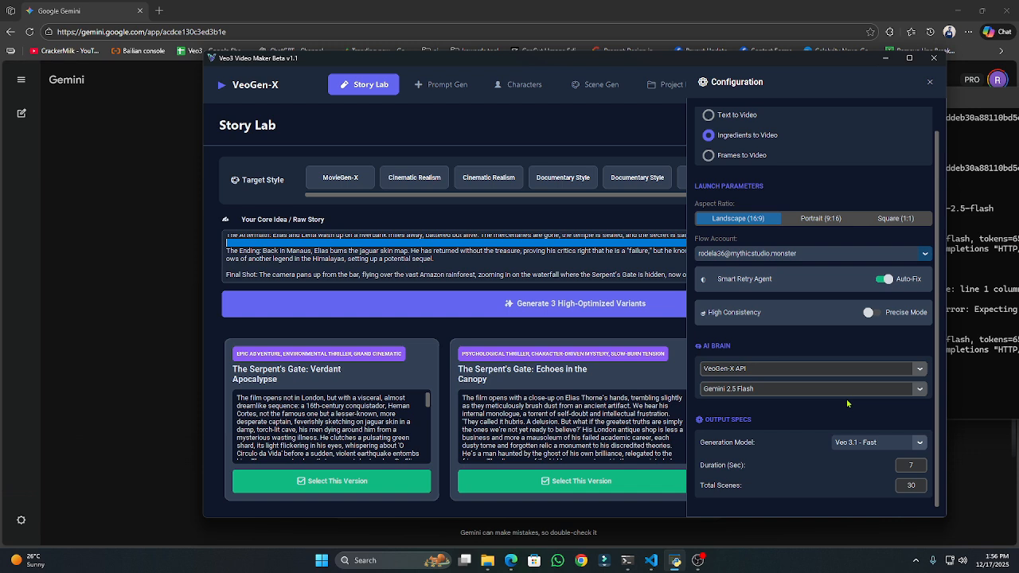
{"action": "left_click", "coordinate": [870, 444]}
{"action": "left_click", "coordinate": [869, 445]}
{"action": "left_click", "coordinate": [867, 446]}
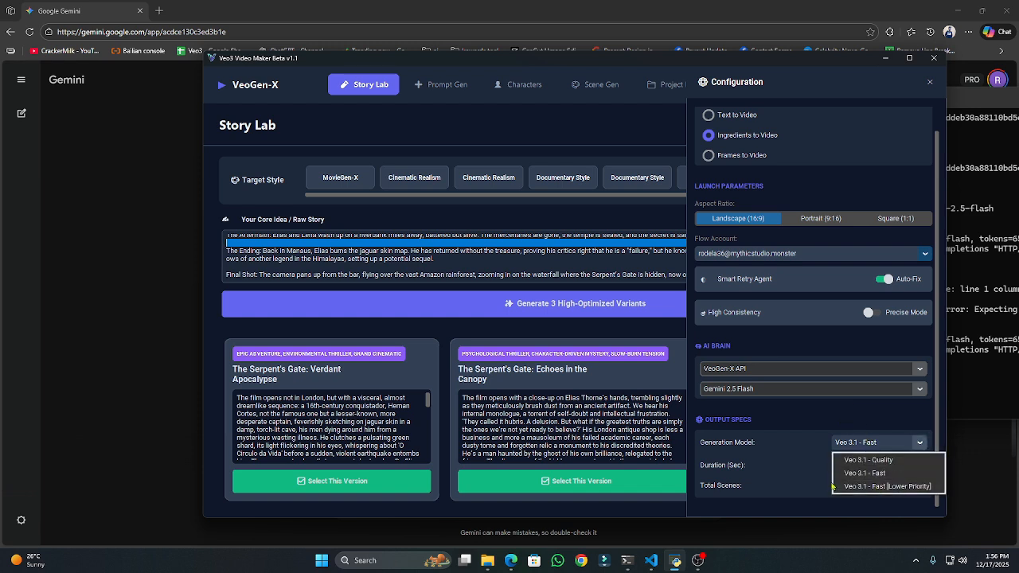
{"action": "left_click", "coordinate": [911, 476]}
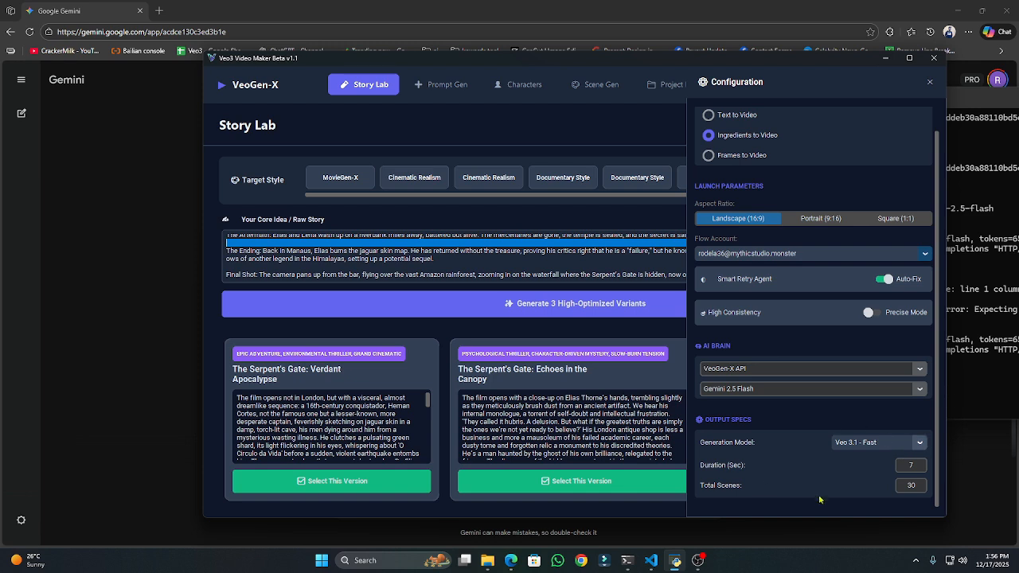
{"action": "double_click", "coordinate": [910, 485]}
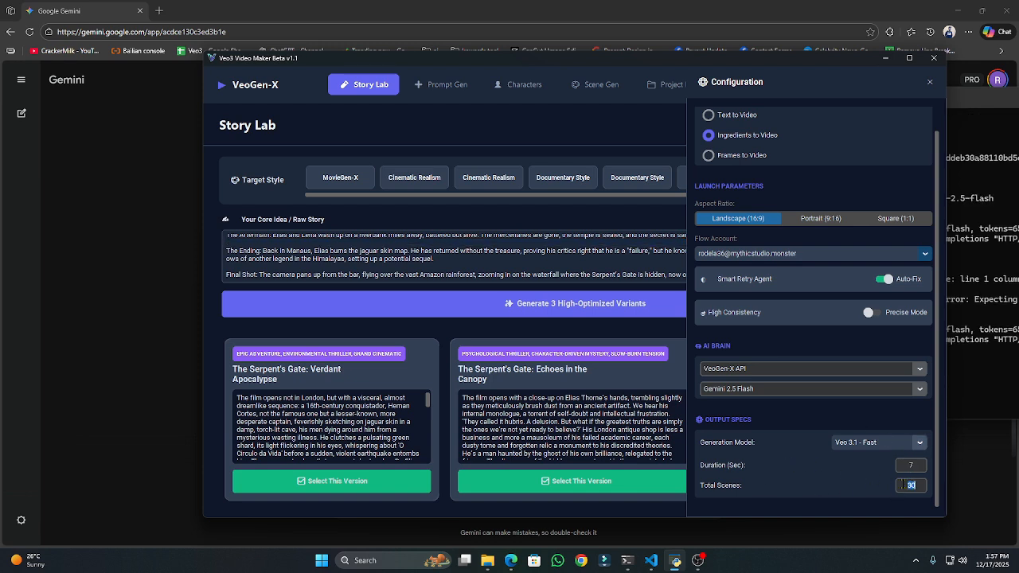
{"action": "left_click", "coordinate": [929, 82]}
Look through the generated story variants and select the version "The Serpent's Gate: Verdant Apocalypse"
{"action": "triple_click", "coordinate": [315, 437]}
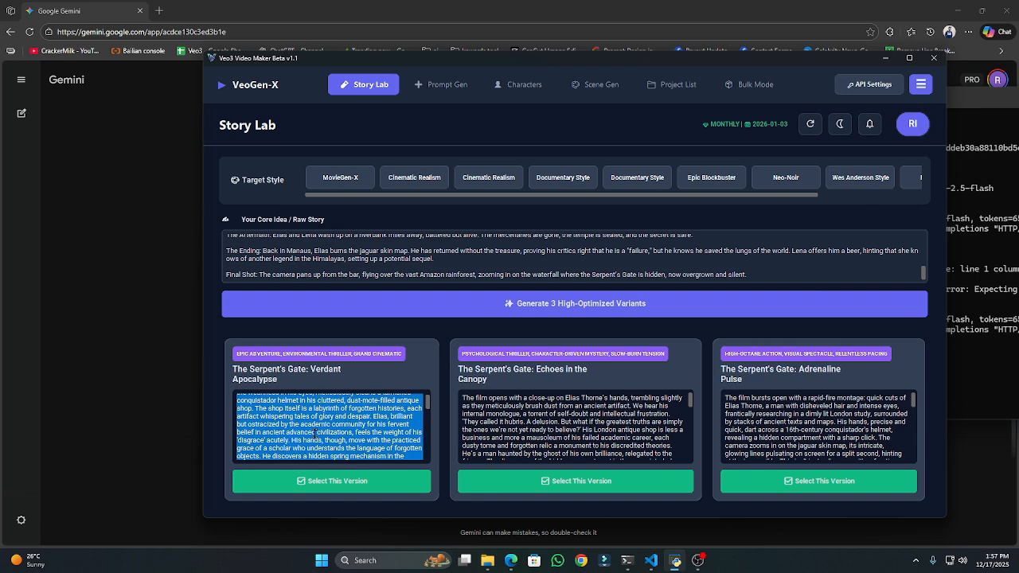
{"action": "scroll", "coordinate": [315, 436], "scroll_direction": "down", "scroll_amount": 5}
{"action": "scroll", "coordinate": [784, 424], "scroll_direction": "down", "scroll_amount": 3}
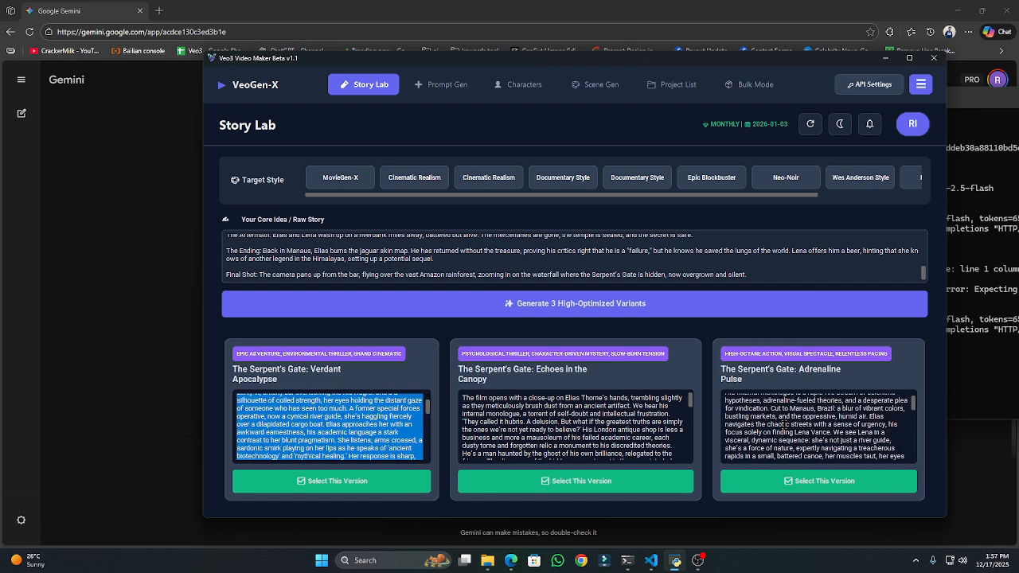
{"action": "triple_click", "coordinate": [784, 424]}
{"action": "left_click", "coordinate": [366, 484]}
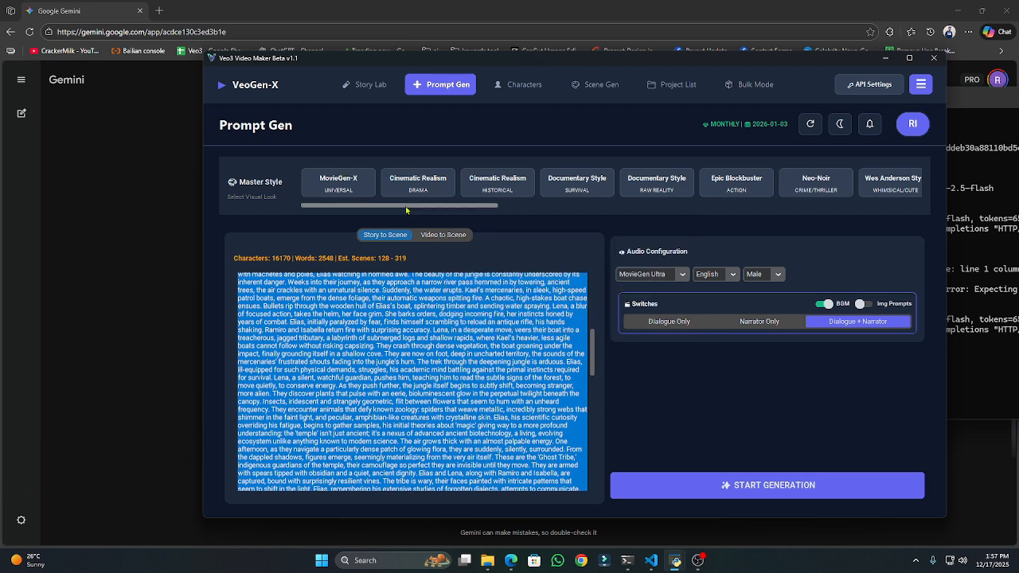
Choose MovieGen-X (Universal) as the master style for the prompt generation
{"action": "left_click_drag", "start_coordinate": [406, 209], "coordinate": [364, 202]}
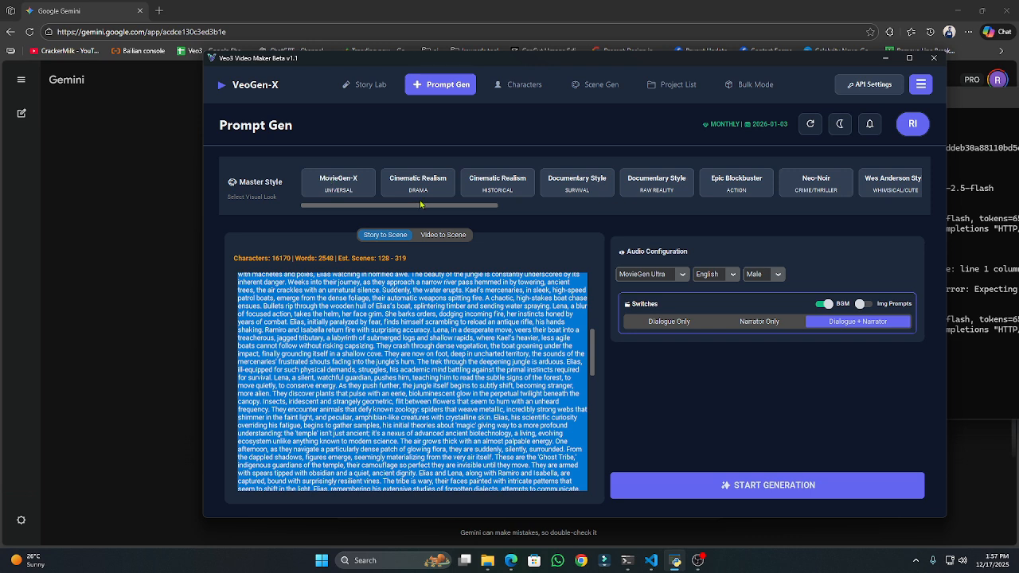
{"action": "left_click_drag", "start_coordinate": [427, 208], "coordinate": [376, 207]}
{"action": "left_click", "coordinate": [338, 184]}
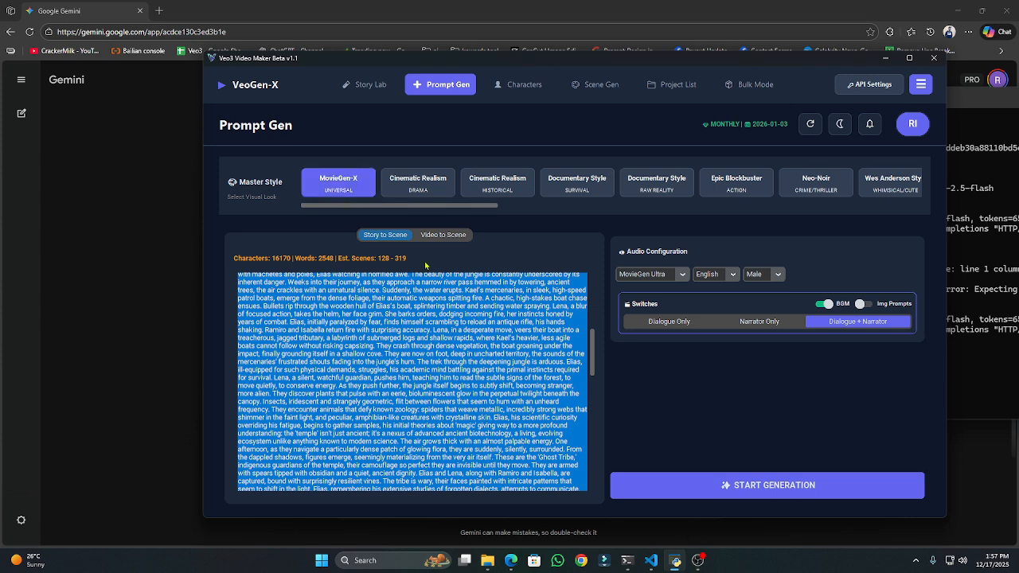
Review the available audio models, narration languages and voice genders in the audio configuration
{"action": "left_click", "coordinate": [682, 275]}
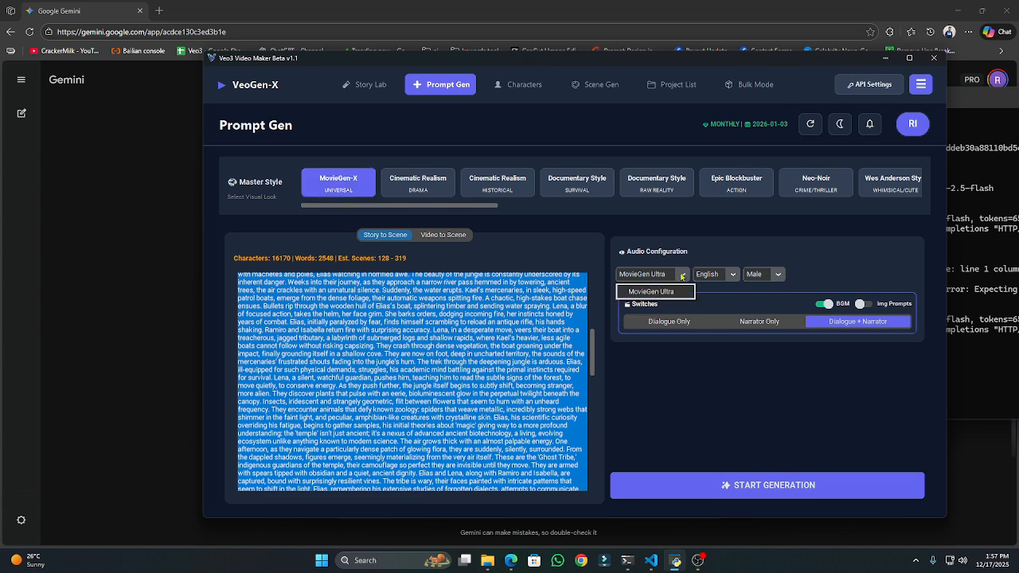
{"action": "left_click", "coordinate": [675, 260]}
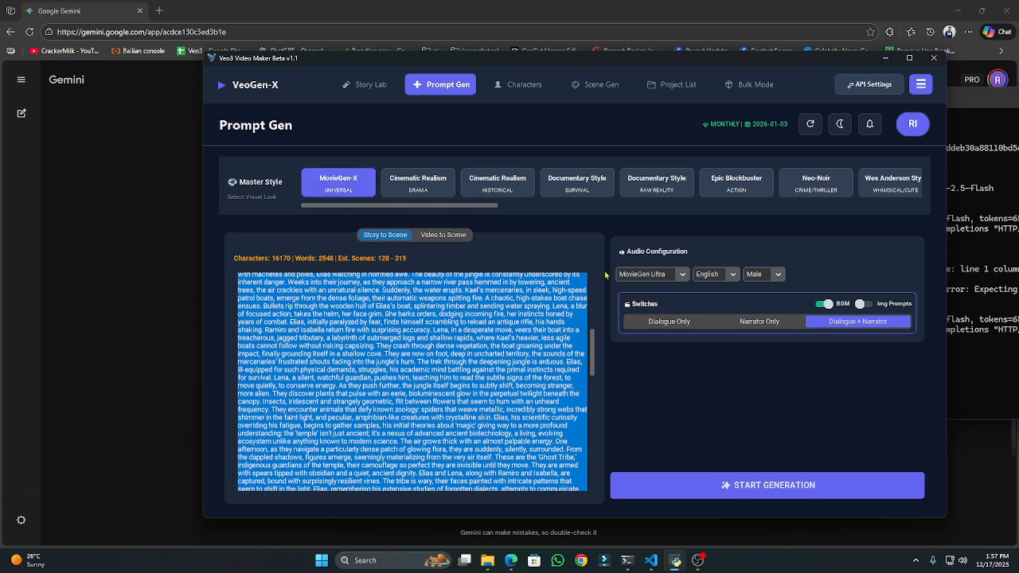
{"action": "left_click", "coordinate": [734, 275]}
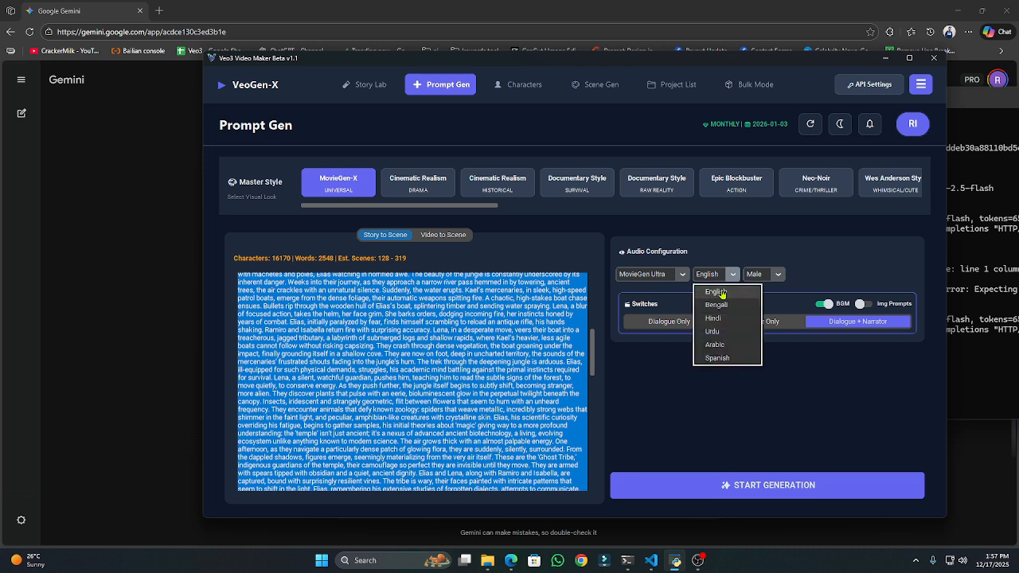
{"action": "left_click", "coordinate": [787, 257]}
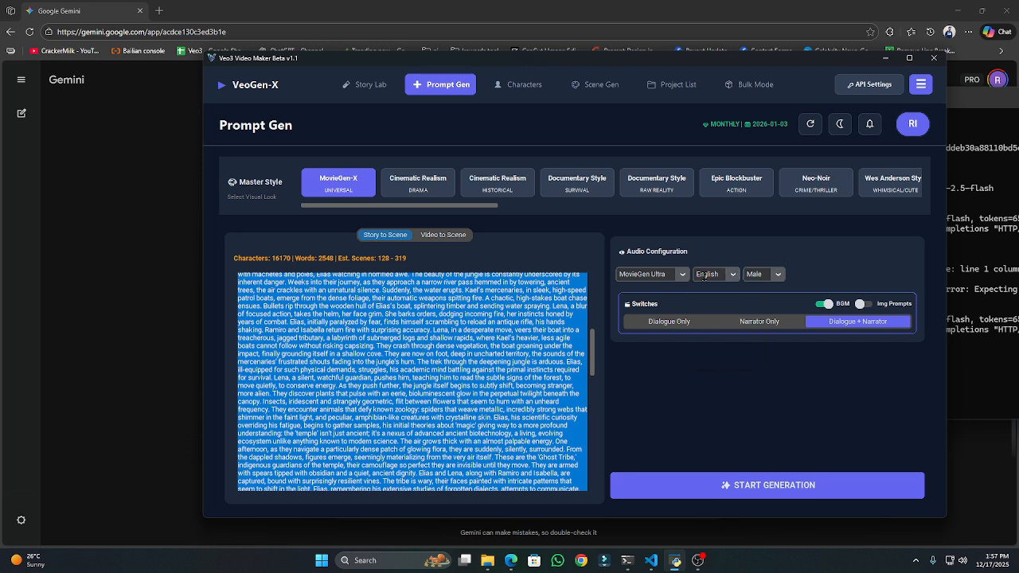
{"action": "left_click", "coordinate": [733, 274]}
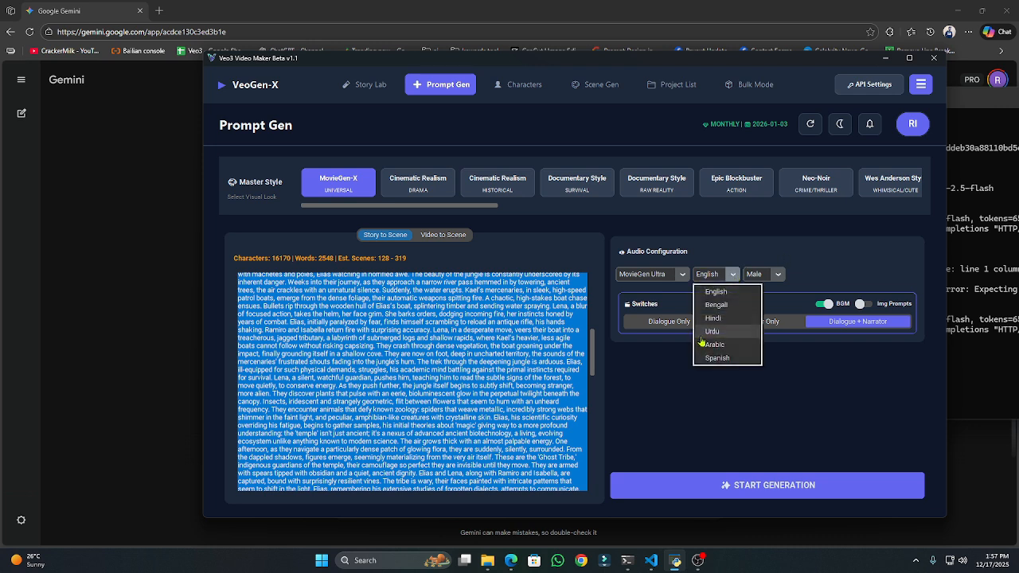
{"action": "left_click", "coordinate": [777, 274]}
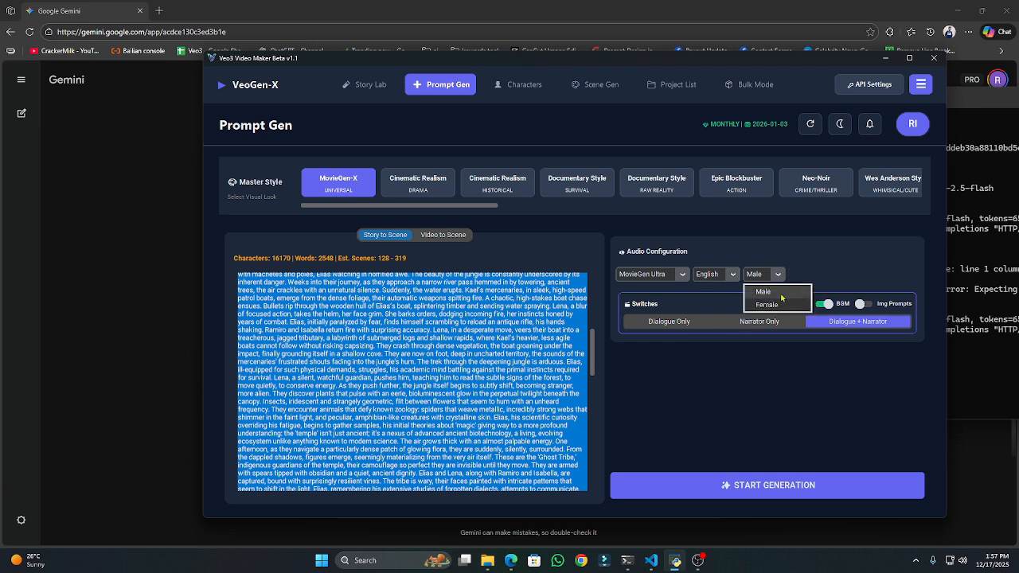
{"action": "left_click", "coordinate": [804, 278]}
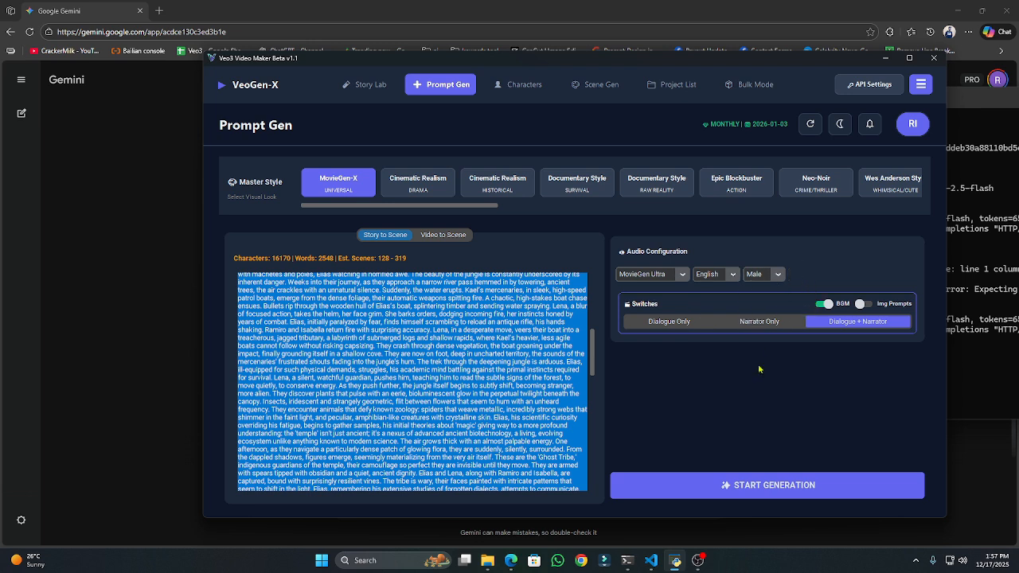
Try the Dialogue Only and Narrator Only modes and return to Dialogue + Narrator
{"action": "left_click", "coordinate": [673, 328]}
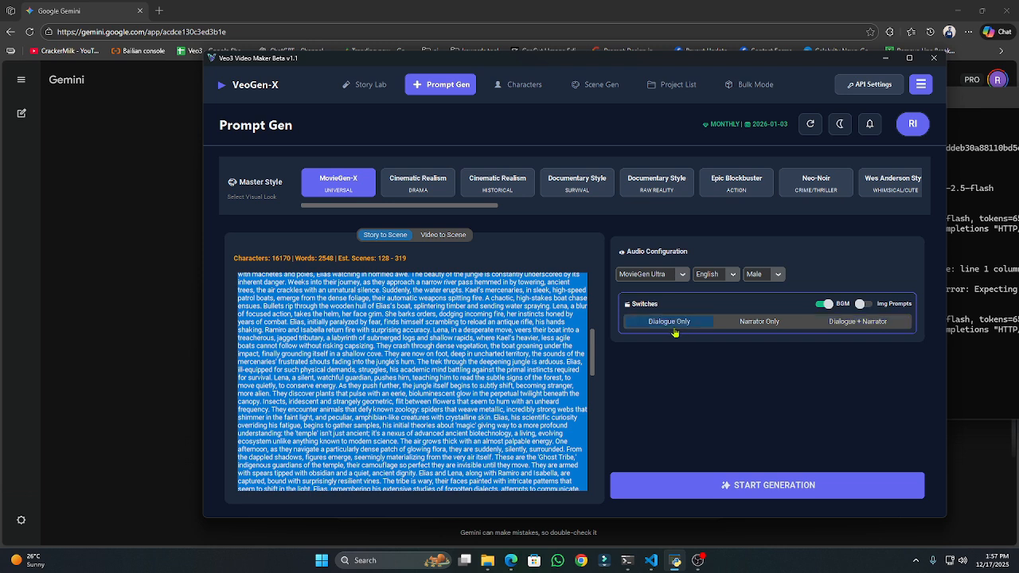
{"action": "left_click", "coordinate": [759, 322]}
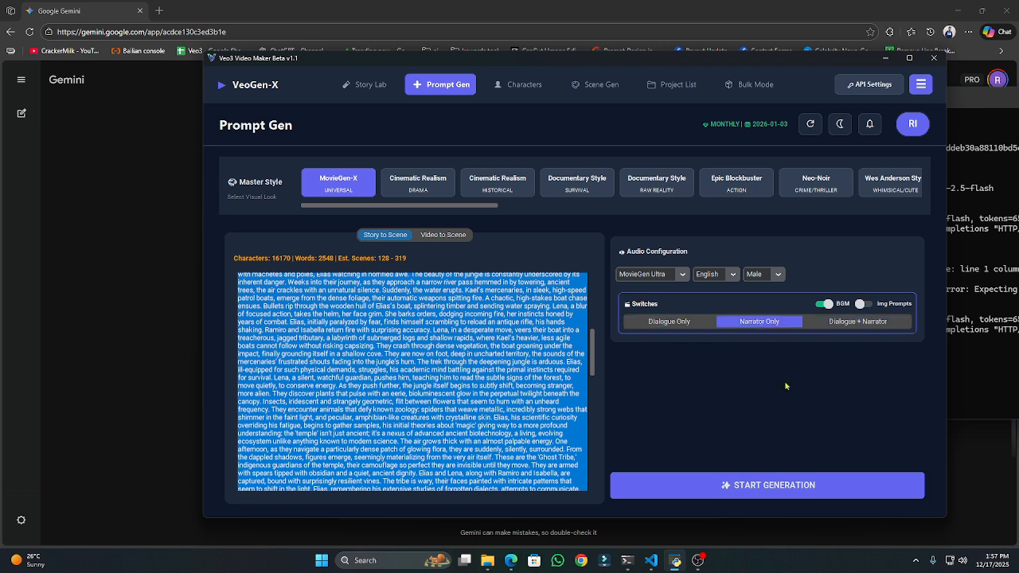
{"action": "left_click", "coordinate": [857, 322]}
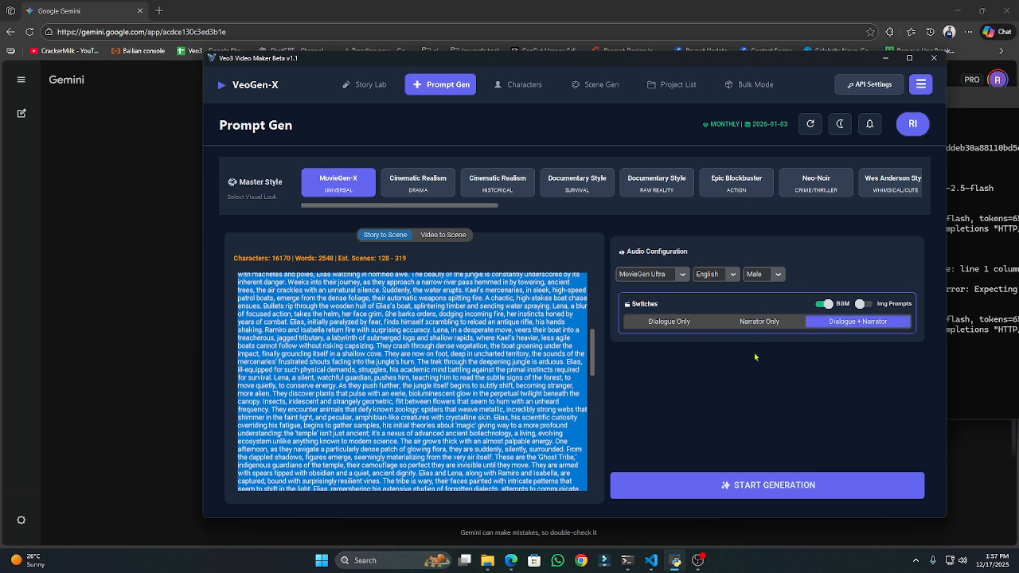
{"action": "left_click", "coordinate": [673, 325]}
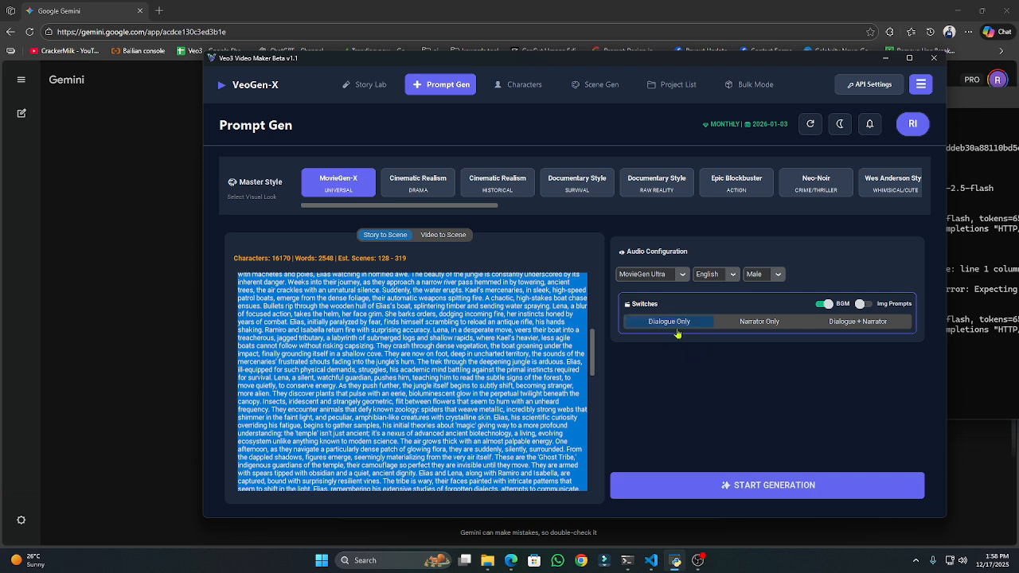
{"action": "left_click", "coordinate": [775, 323]}
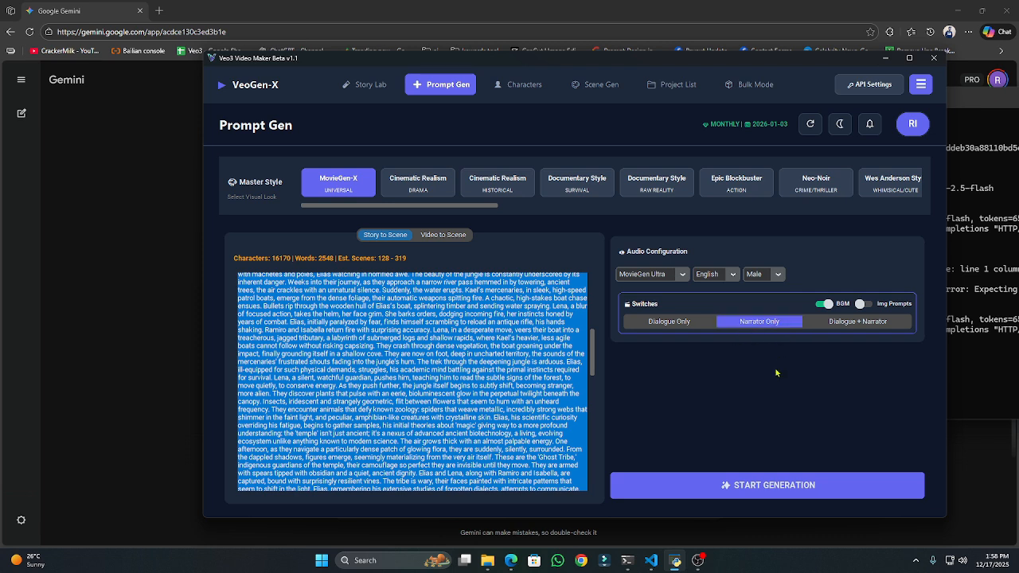
{"action": "left_click", "coordinate": [849, 321]}
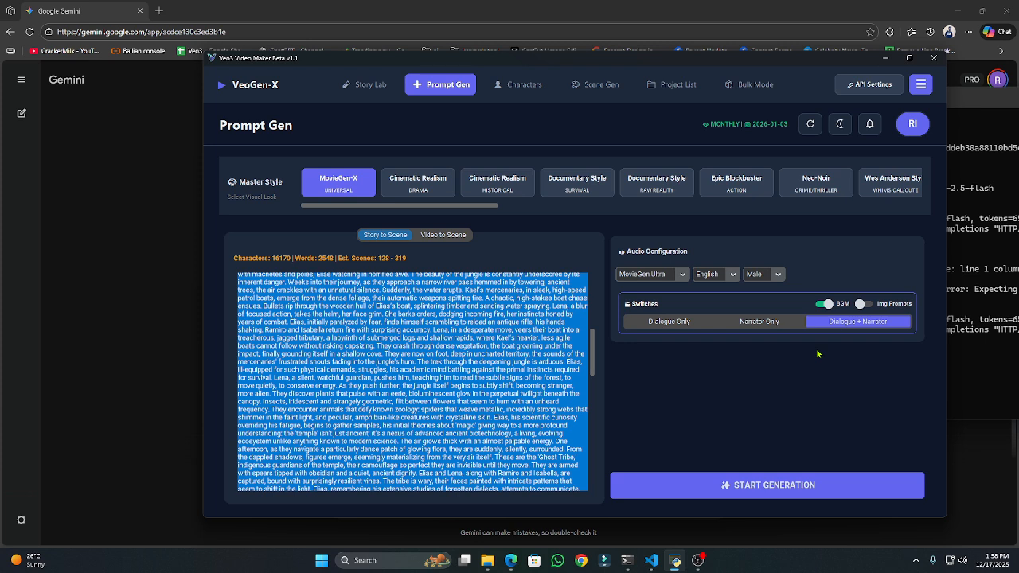
Enable image prompts and keep background music switched on
{"action": "left_click", "coordinate": [865, 304]}
{"action": "left_click", "coordinate": [822, 304]}
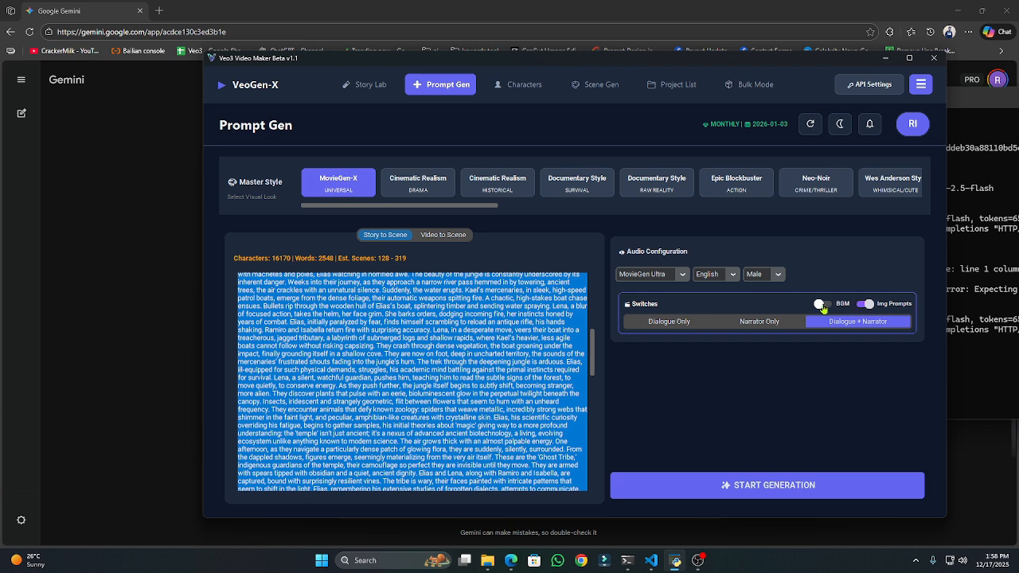
{"action": "left_click", "coordinate": [822, 304]}
Set Total Scenes to 35 in the generation configuration and start generating the project
{"action": "left_click", "coordinate": [920, 85]}
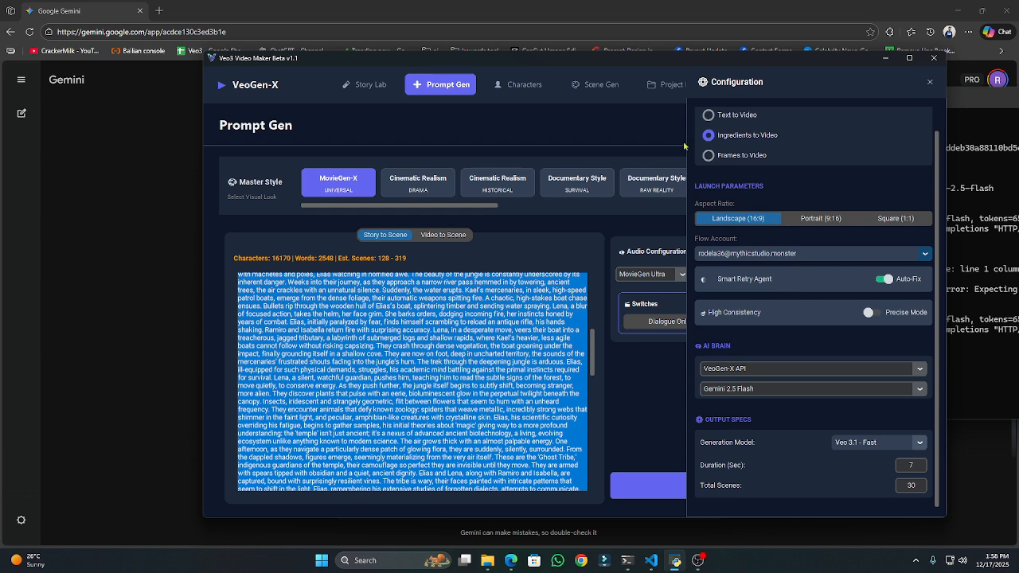
{"action": "left_click", "coordinate": [929, 82]}
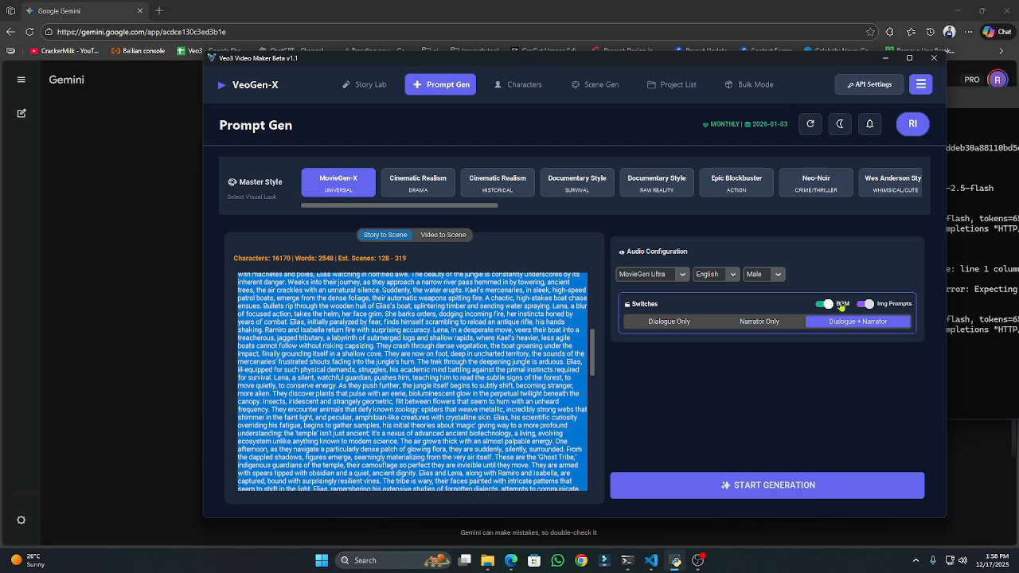
{"action": "scroll", "coordinate": [517, 346], "scroll_direction": "up", "scroll_amount": 1}
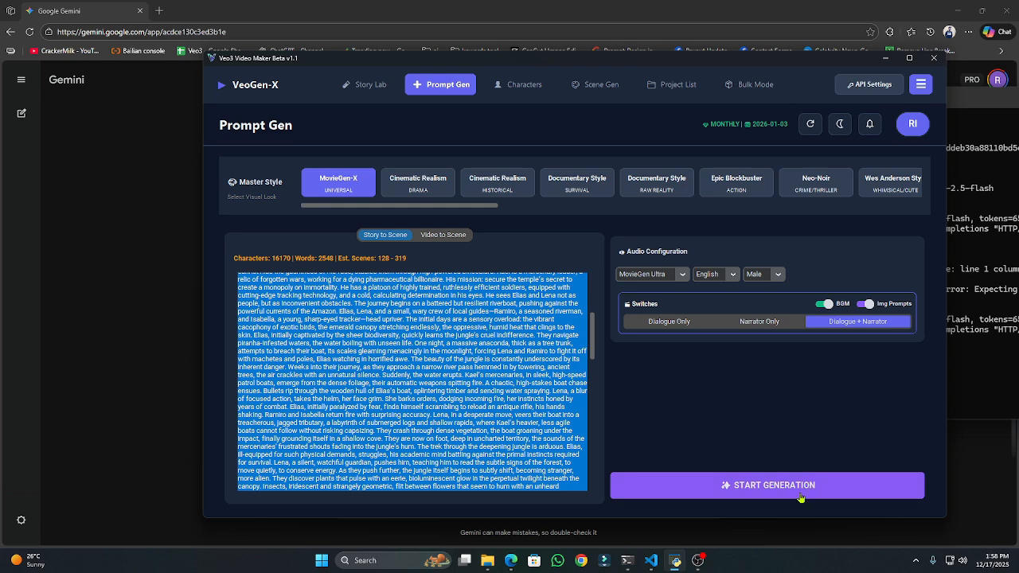
{"action": "left_click", "coordinate": [920, 87]}
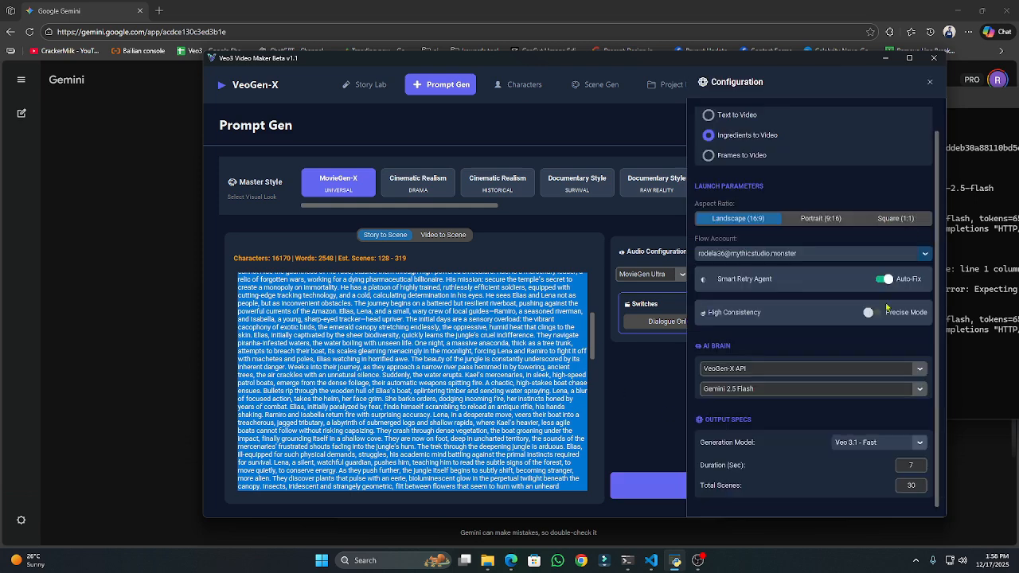
{"action": "left_click", "coordinate": [912, 486]}
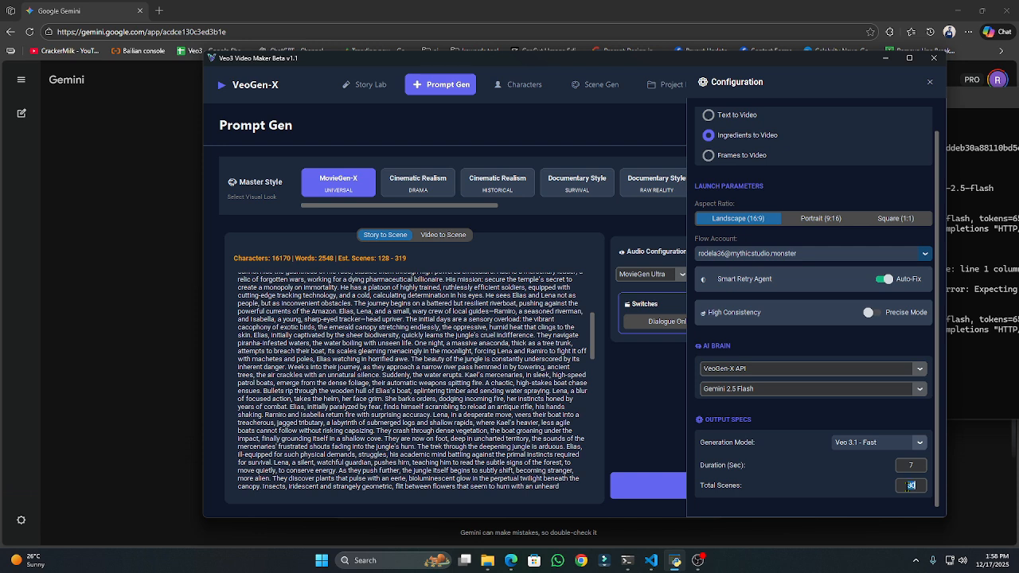
{"action": "type", "text": "35"}
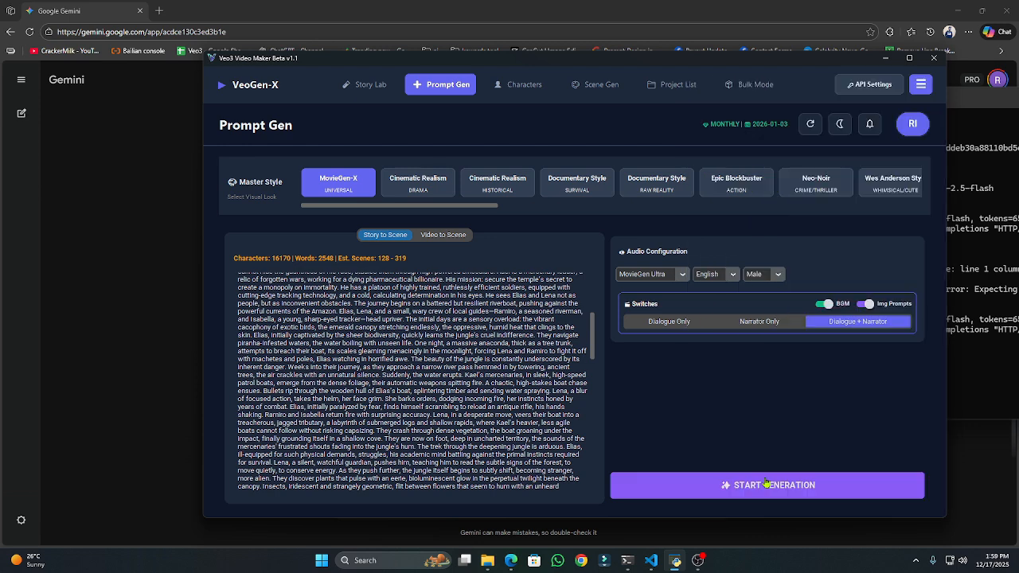
{"action": "left_click", "coordinate": [768, 483]}
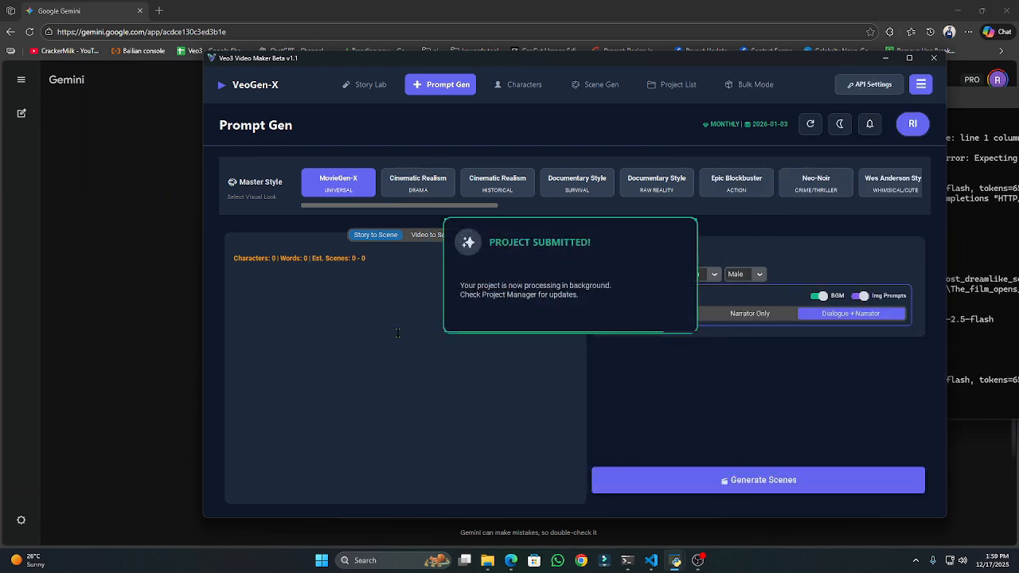
{"action": "left_click", "coordinate": [437, 370]}
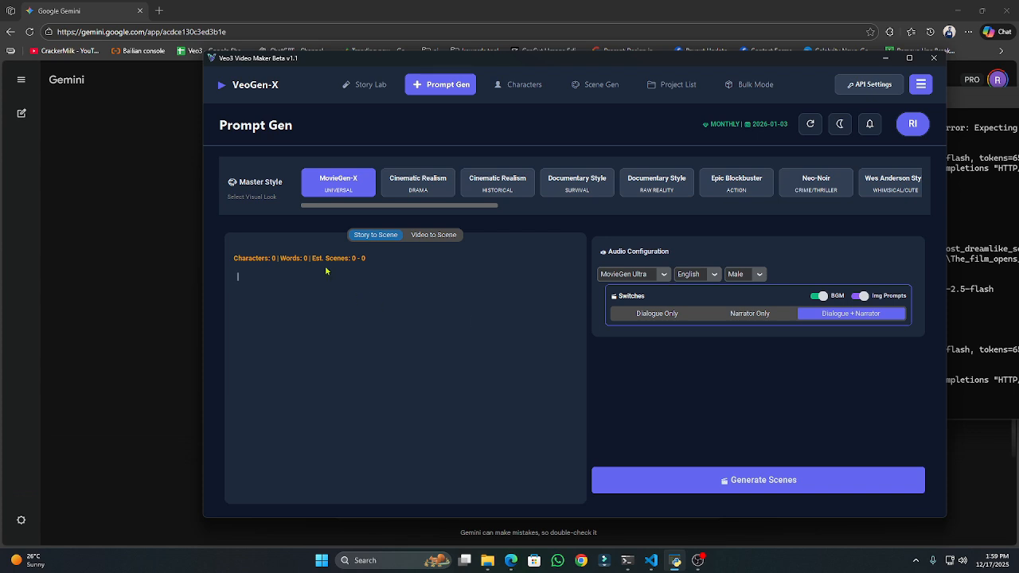
{"action": "double_click", "coordinate": [383, 319]}
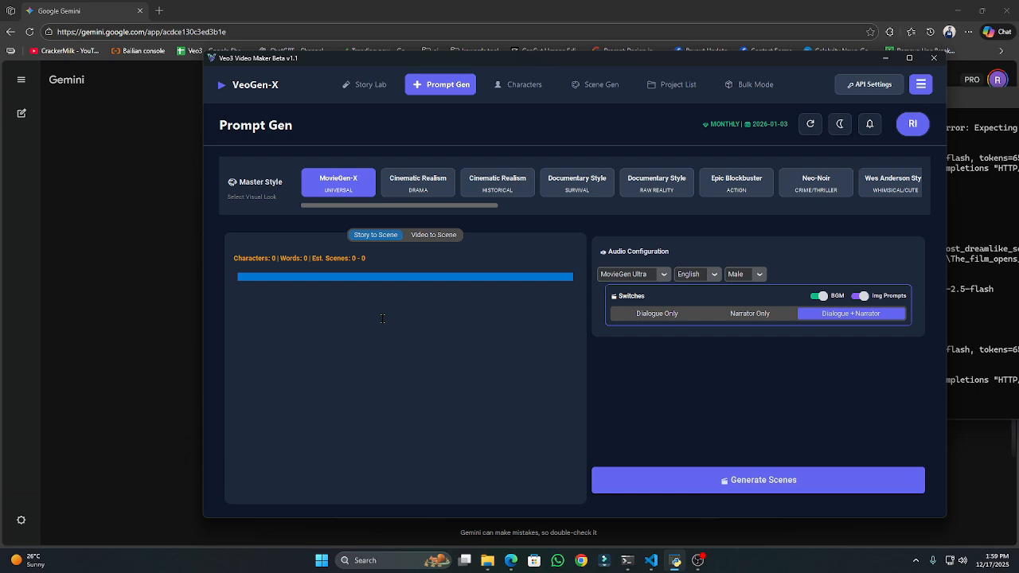
{"action": "double_click", "coordinate": [383, 319]}
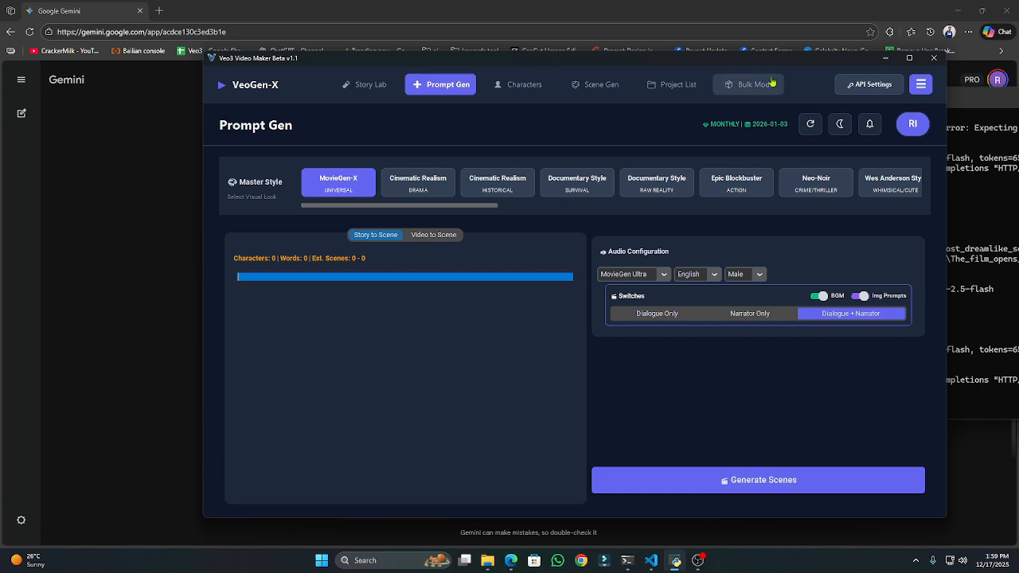
{"action": "left_click", "coordinate": [366, 85]}
{"action": "left_click", "coordinate": [459, 86]}
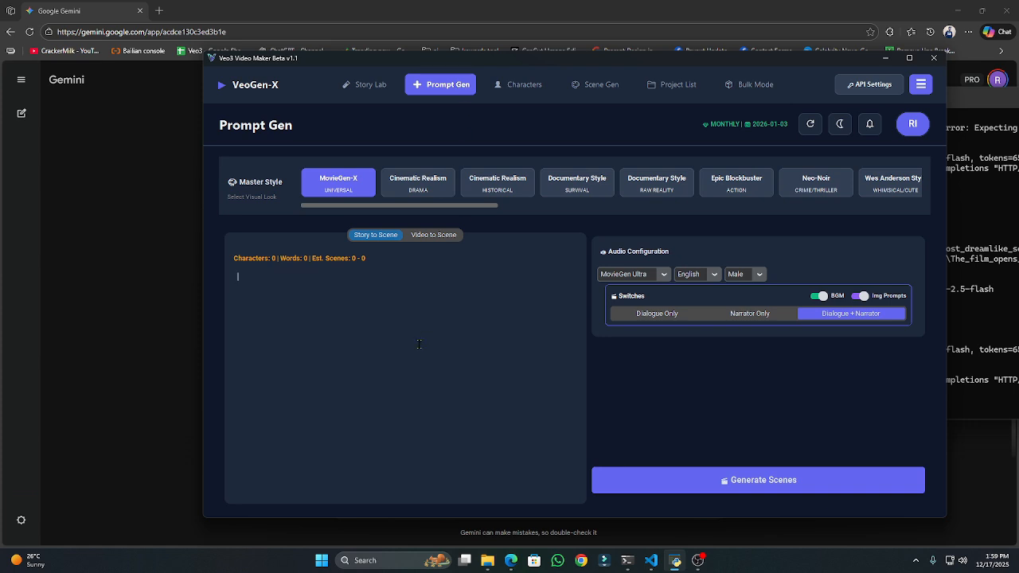
Open Bulk Mode and clear the sample scene descriptions from the bulk input
{"action": "left_click", "coordinate": [763, 93]}
{"action": "triple_click", "coordinate": [361, 271]}
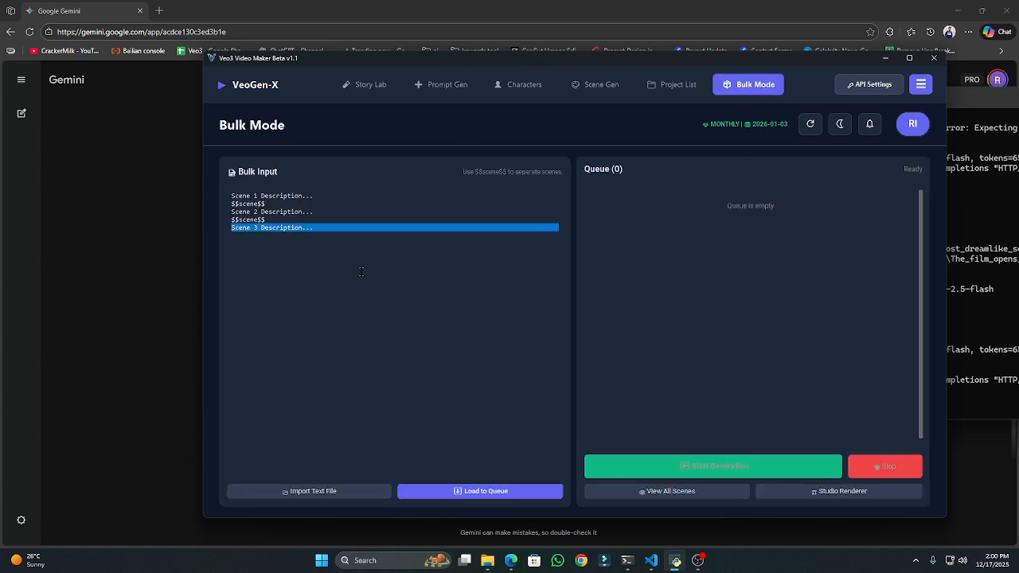
{"action": "key", "text": "ctrl+a"}
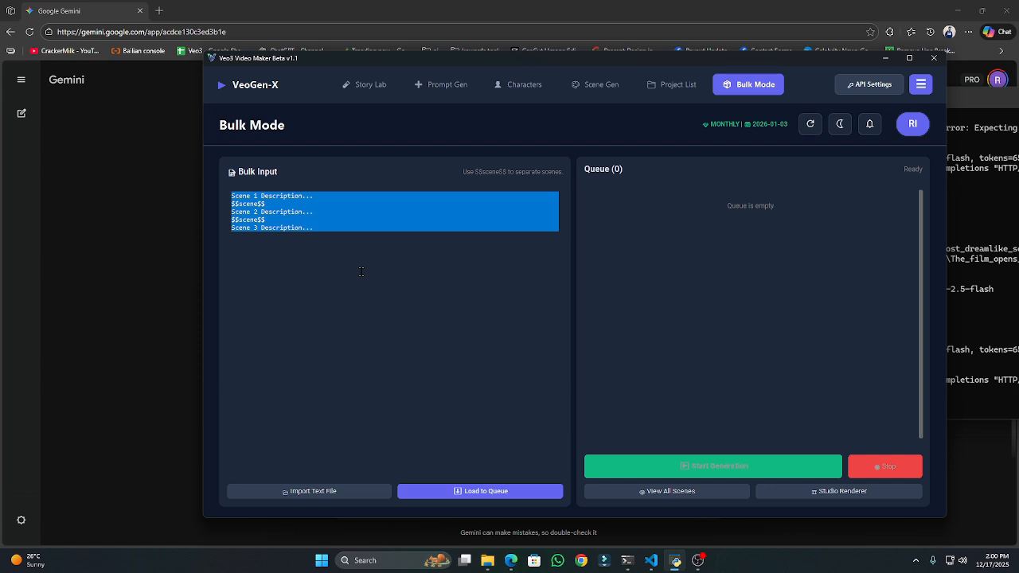
{"action": "key", "text": "Delete"}
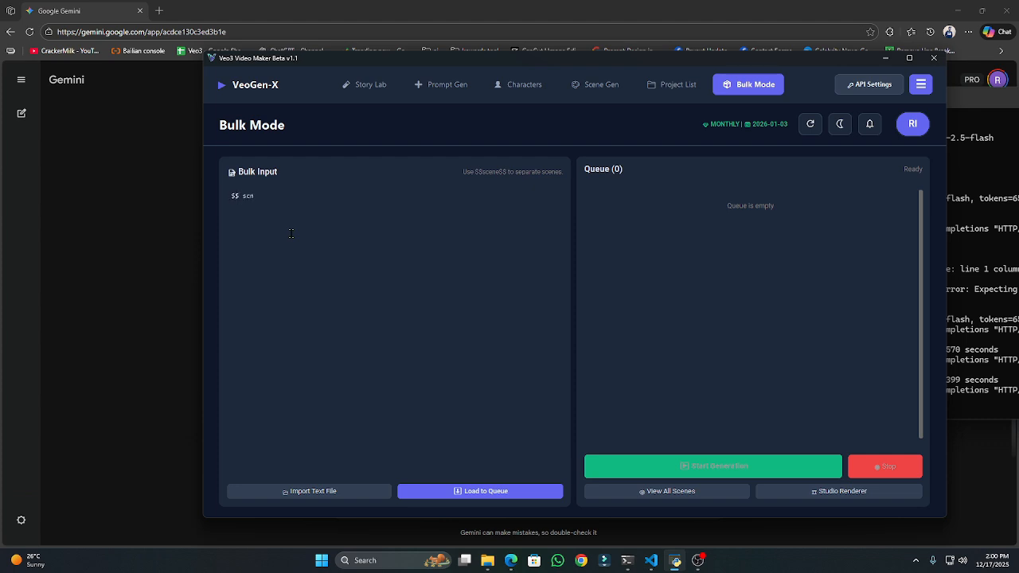
Try out a numbered scene line in the bulk input and erase the trial text
{"action": "type", "text": "numer:1, kdsafalsdf"}
{"action": "triple_click", "coordinate": [361, 195]}
{"action": "left_click", "coordinate": [360, 212]}
{"action": "key", "text": "BackSpace"}
{"action": "key", "text": "BackSpace"}
{"action": "key", "text": "BackSpace"}
{"action": "key", "text": "BackSpace"}
{"action": "key", "text": "BackSpace"}
{"action": "key", "text": "BackSpace"}
{"action": "key", "text": "BackSpace"}
{"action": "key", "text": "BackSpace"}
{"action": "key", "text": "BackSpace"}
{"action": "key", "text": "BackSpace"}
{"action": "key", "text": "BackSpace"}
{"action": "key", "text": "BackSpace"}
{"action": "key", "text": "BackSpace"}
{"action": "key", "text": "BackSpace"}
{"action": "key", "text": "BackSpace"}
{"action": "key", "text": "BackSpace"}
{"action": "key", "text": "BackSpace"}
{"action": "key", "text": "BackSpace"}
{"action": "key", "text": "BackSpace"}
{"action": "key", "text": "BackSpace"}
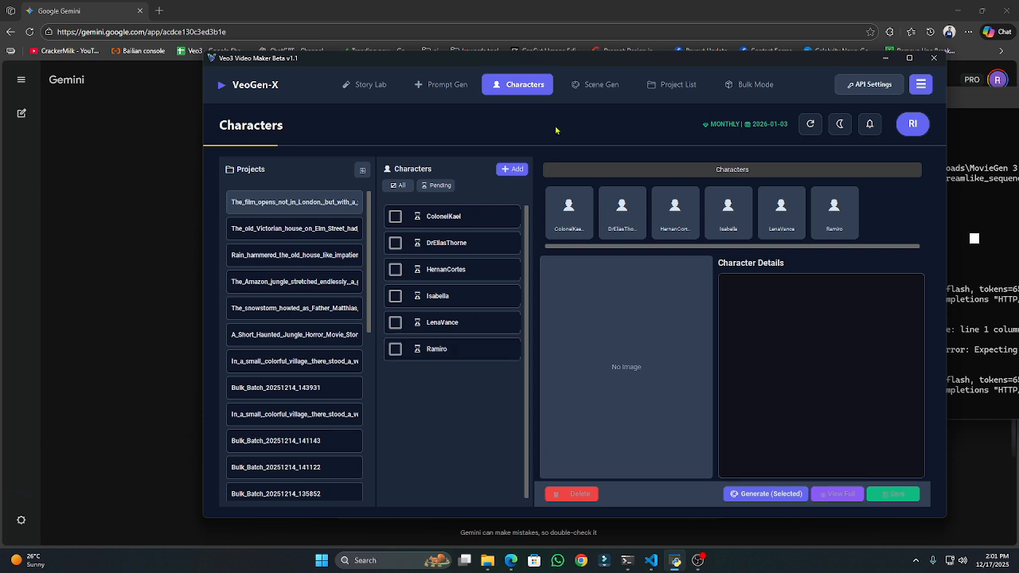
Check the newly submitted project, "The_film_opens_not_in_London", across the project list, characters and scene generation pages
{"action": "left_click", "coordinate": [677, 85]}
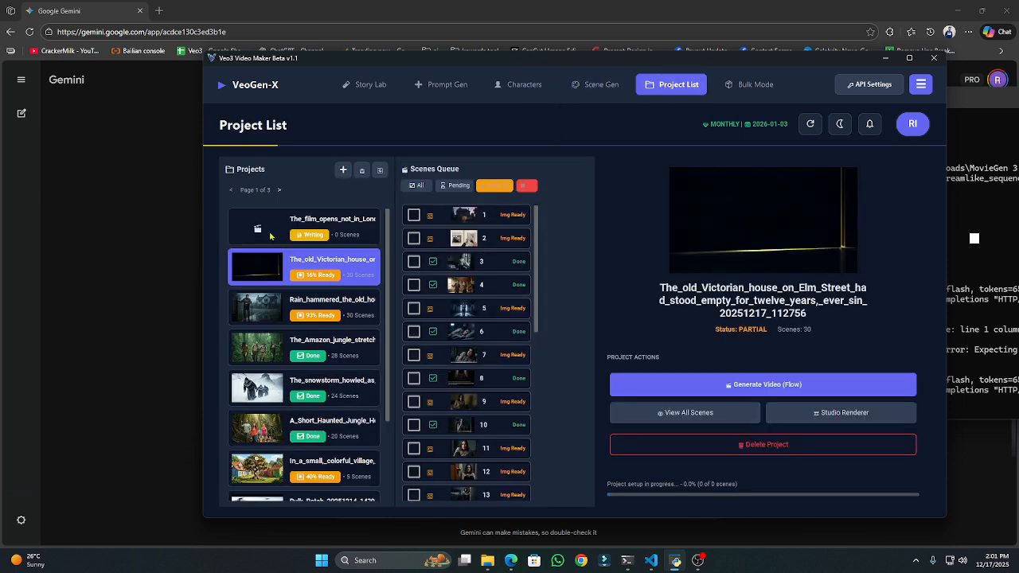
{"action": "left_click", "coordinate": [277, 227]}
{"action": "left_click", "coordinate": [596, 86]}
{"action": "left_click", "coordinate": [519, 85]}
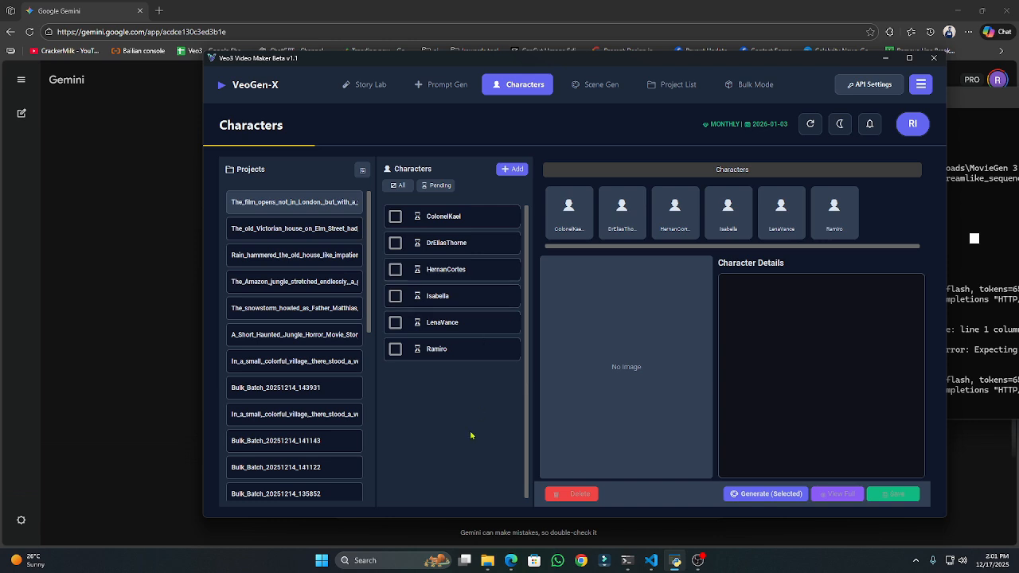
{"action": "left_click", "coordinate": [595, 84]}
{"action": "left_click", "coordinate": [672, 84]}
Select all characters of the new project and configure their image generation with Nano Banana Pro at 9:16
{"action": "left_click", "coordinate": [519, 85]}
{"action": "left_click", "coordinate": [398, 185]}
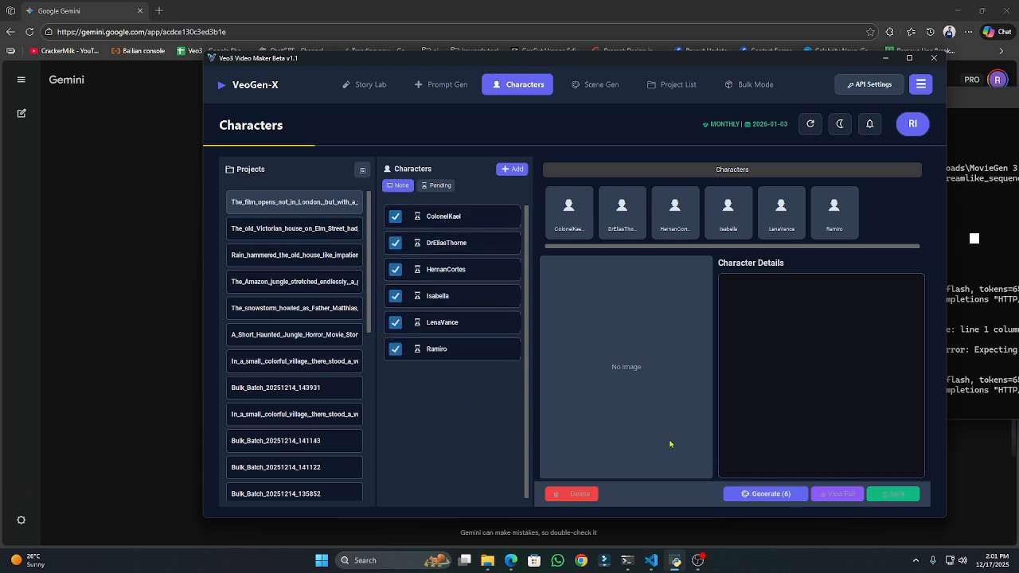
{"action": "left_click", "coordinate": [769, 495]}
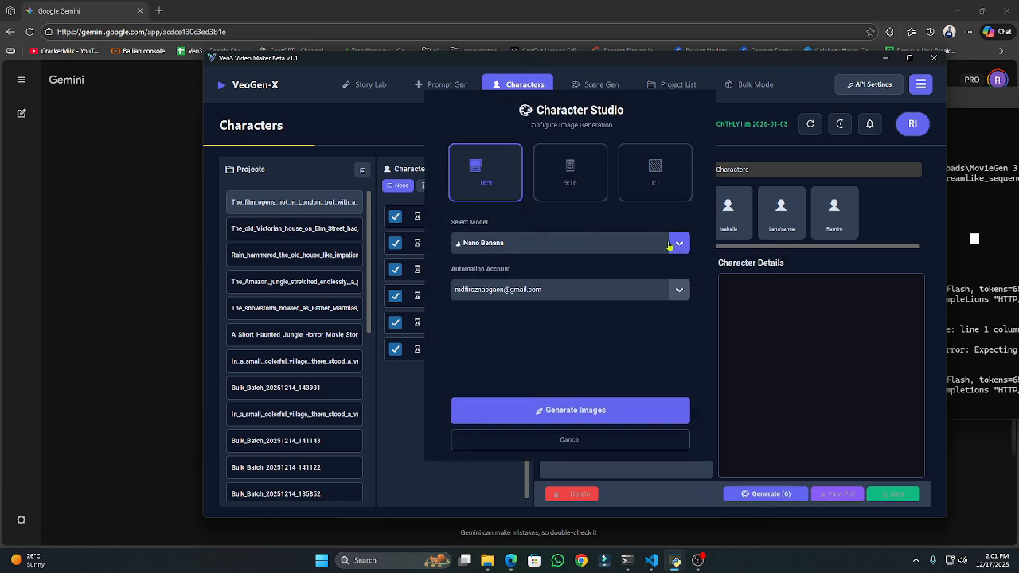
{"action": "left_click", "coordinate": [667, 246]}
{"action": "left_click", "coordinate": [504, 283]}
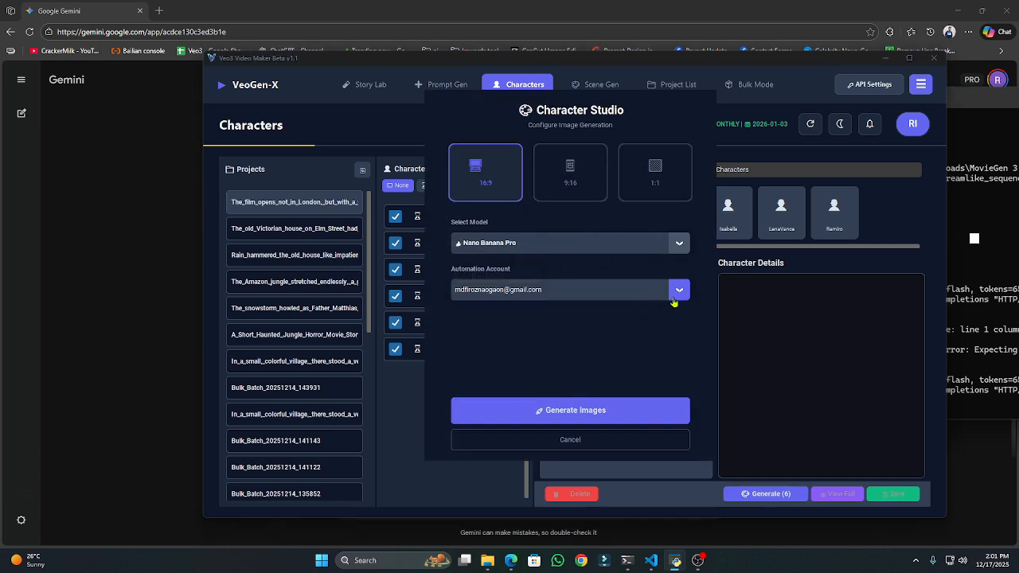
{"action": "left_click", "coordinate": [589, 187]}
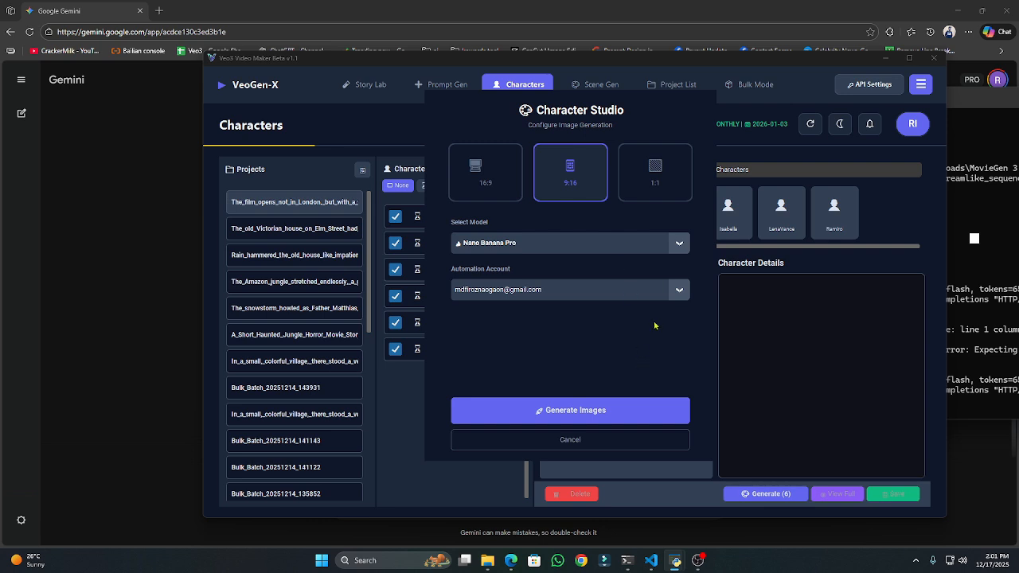
Pick the first automation account for the character images and start generating them
{"action": "left_click", "coordinate": [678, 292]}
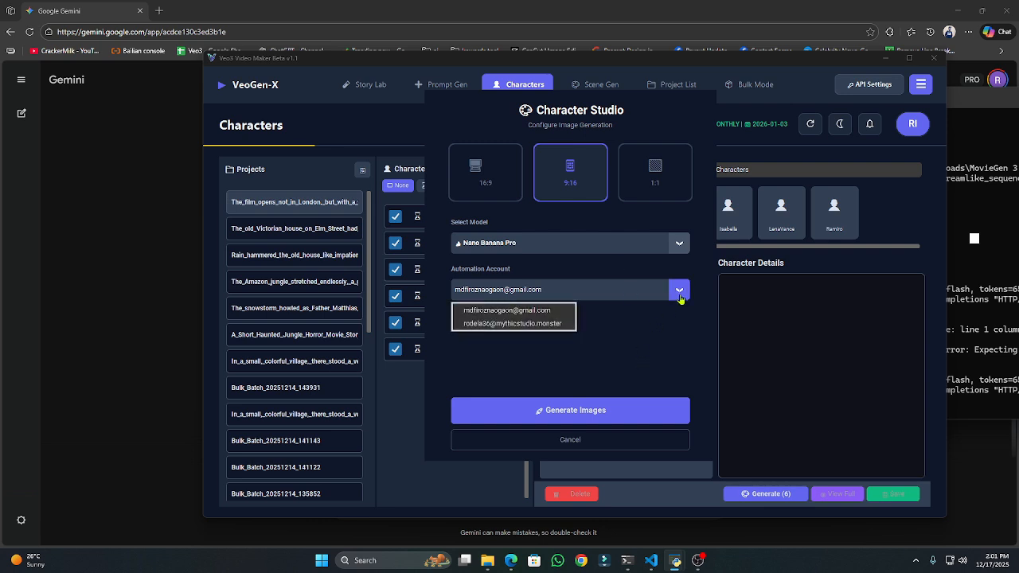
{"action": "left_click", "coordinate": [511, 312]}
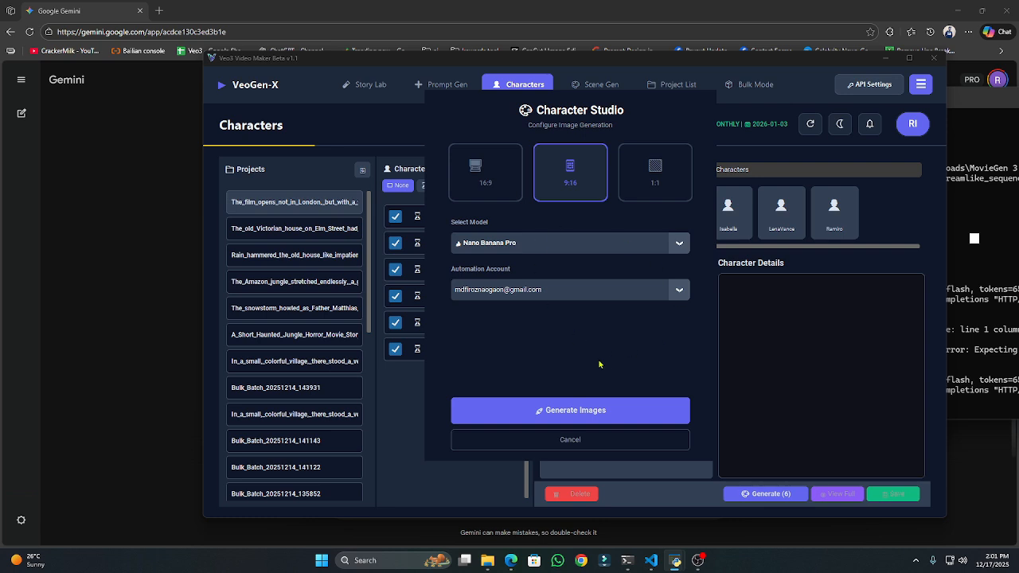
{"action": "left_click", "coordinate": [620, 408]}
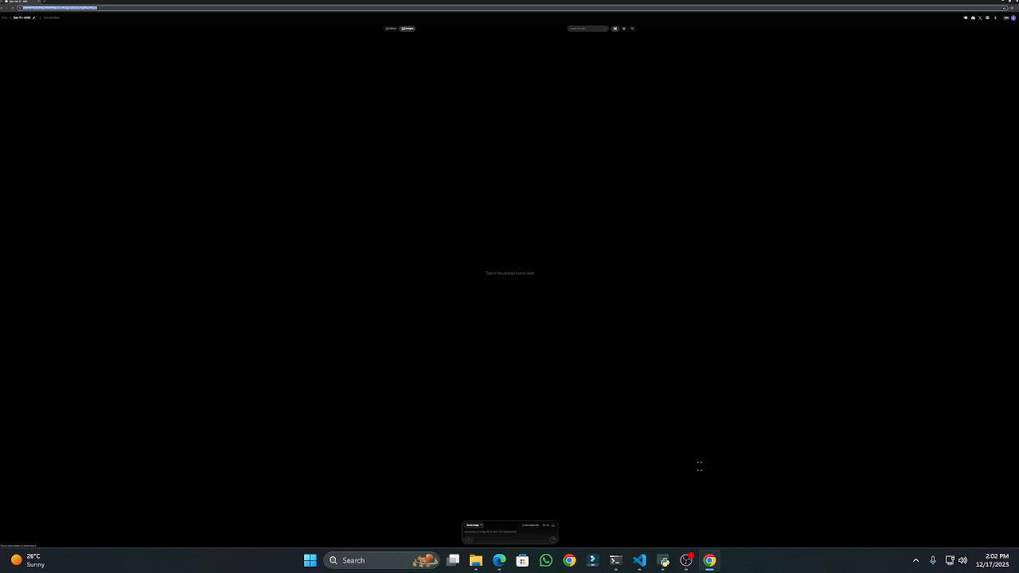
Check the console log for the progress of the character image automation, moving its window into full view
{"action": "left_click", "coordinate": [615, 560]}
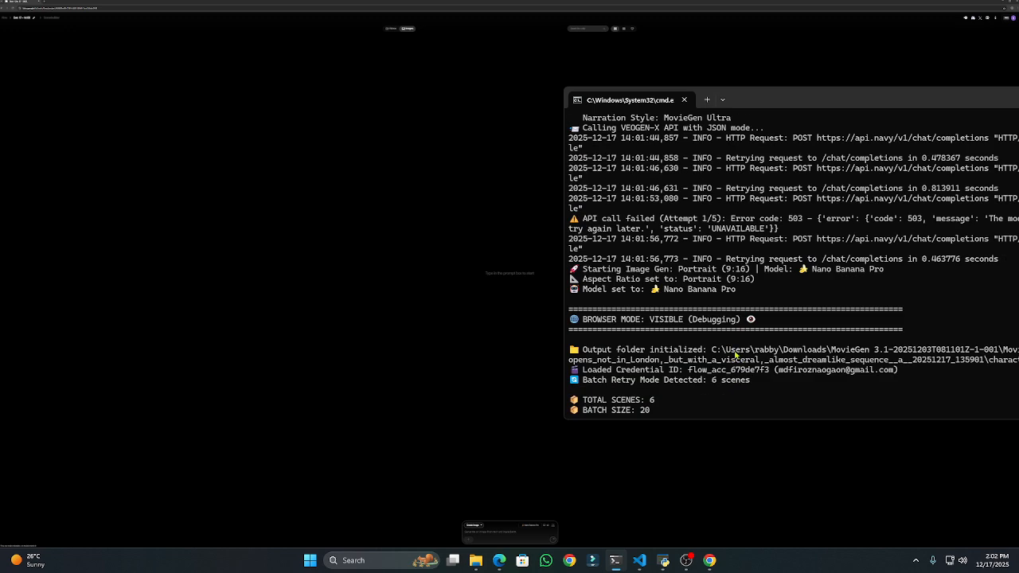
{"action": "left_click_drag", "start_coordinate": [796, 100], "coordinate": [647, 101]}
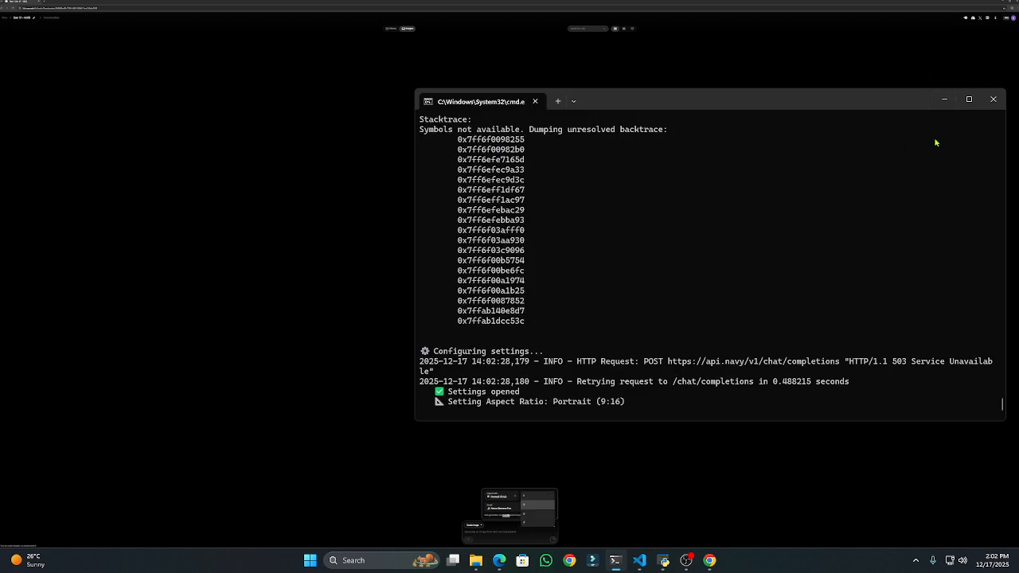
{"action": "left_click", "coordinate": [944, 100]}
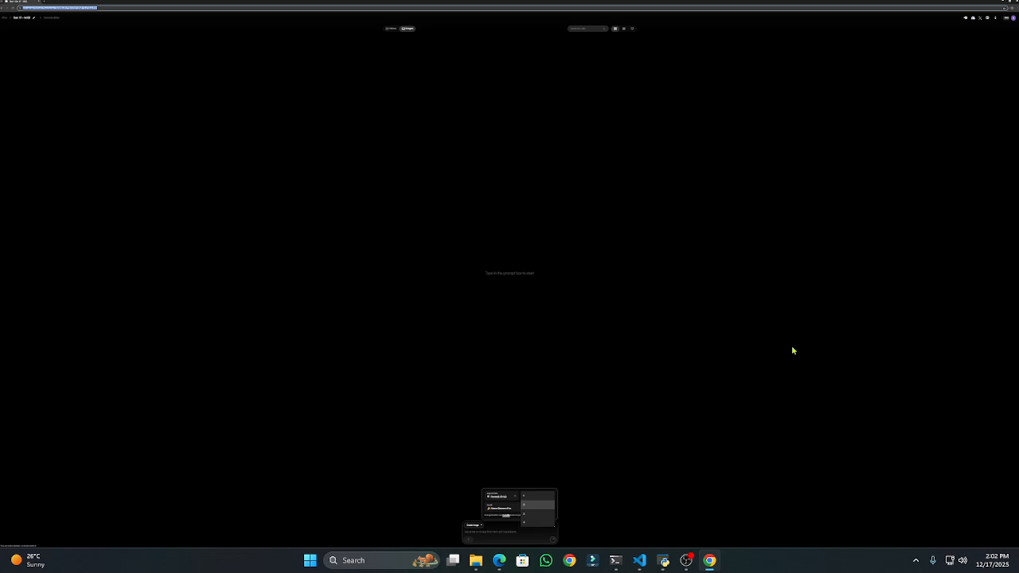
Submit the prompts of the first three characters one after another for image generation in the browser
{"action": "left_click", "coordinate": [792, 350]}
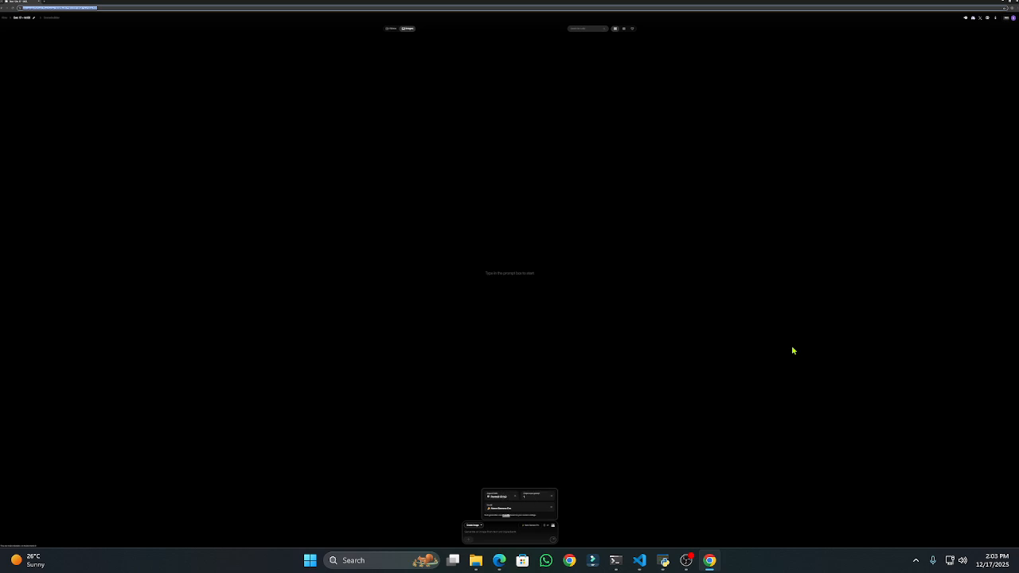
{"action": "key", "text": "ctrl+v"}
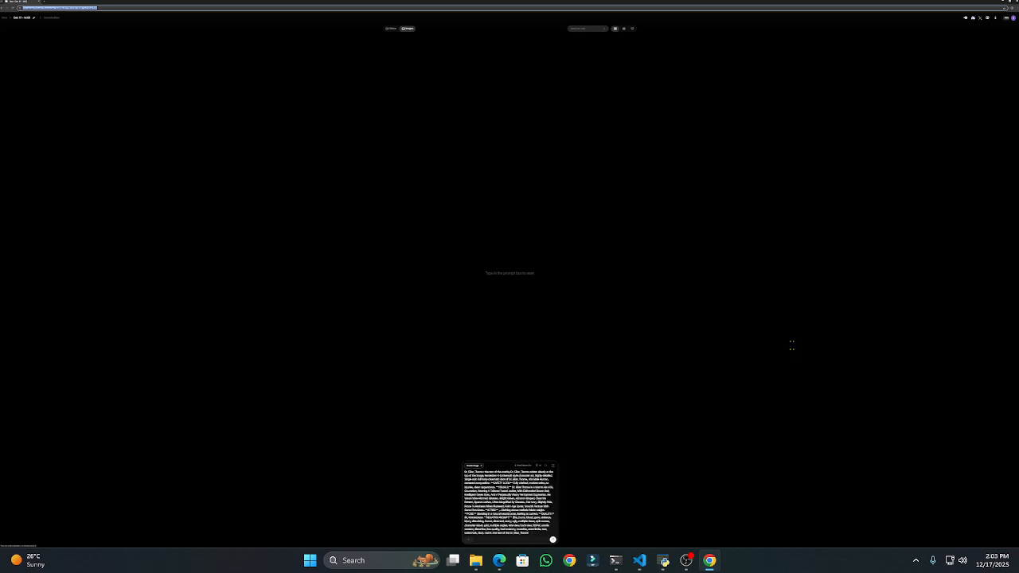
{"action": "key", "text": "Return"}
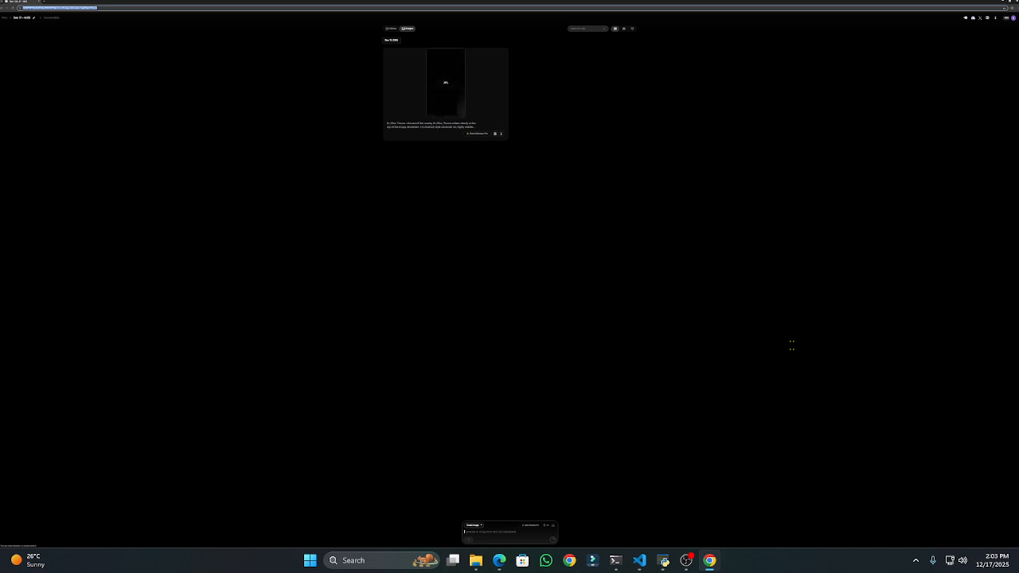
{"action": "key", "text": "ctrl+v"}
{"action": "key", "text": "Return"}
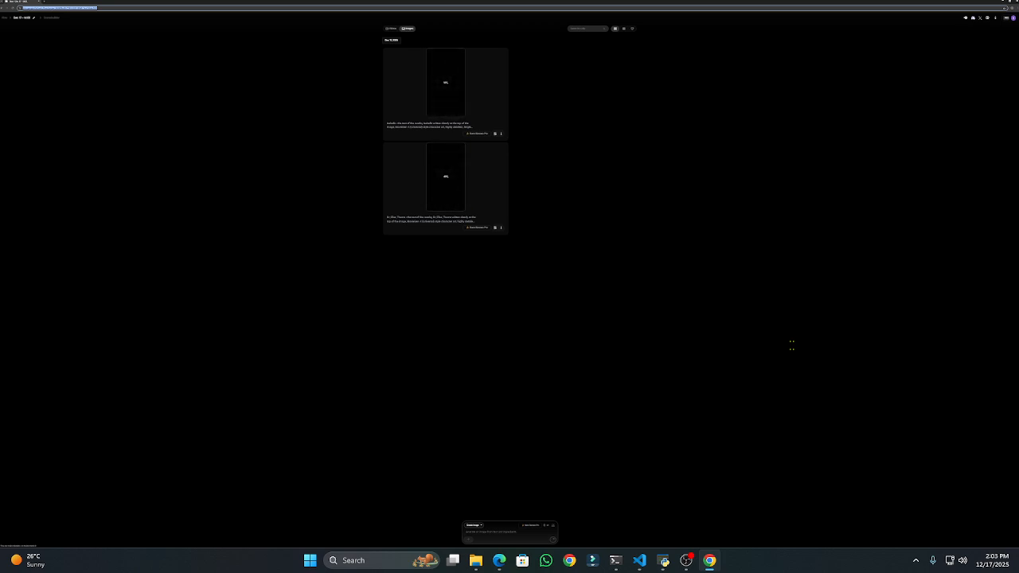
{"action": "key", "text": "ctrl+v"}
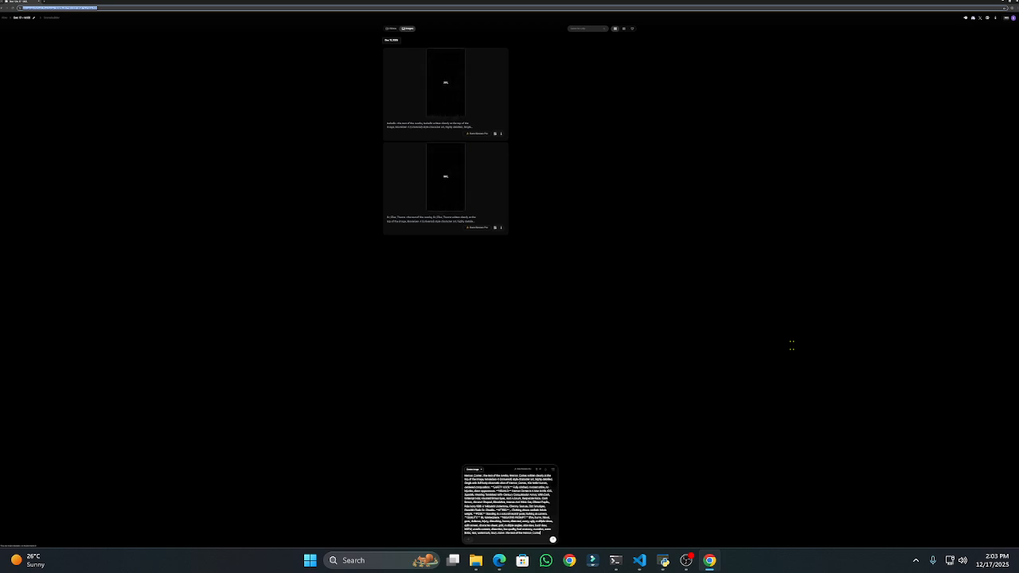
{"action": "key", "text": "Return"}
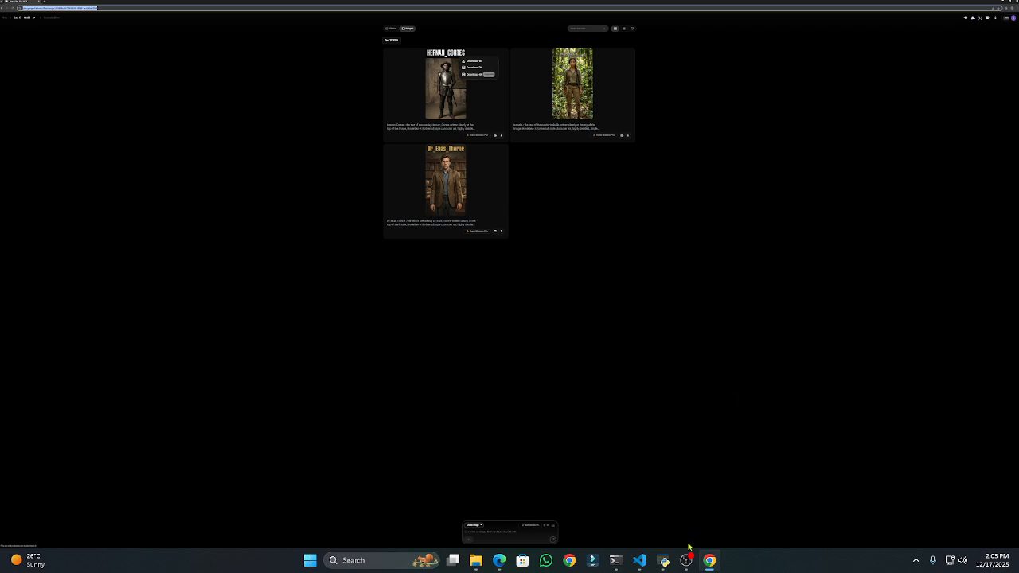
Postpone video generation for the completed project and check its entry in the VeoGen-X project list
{"action": "left_click", "coordinate": [663, 560]}
{"action": "left_click", "coordinate": [664, 561]}
{"action": "mouse_move", "coordinate": [667, 561]}
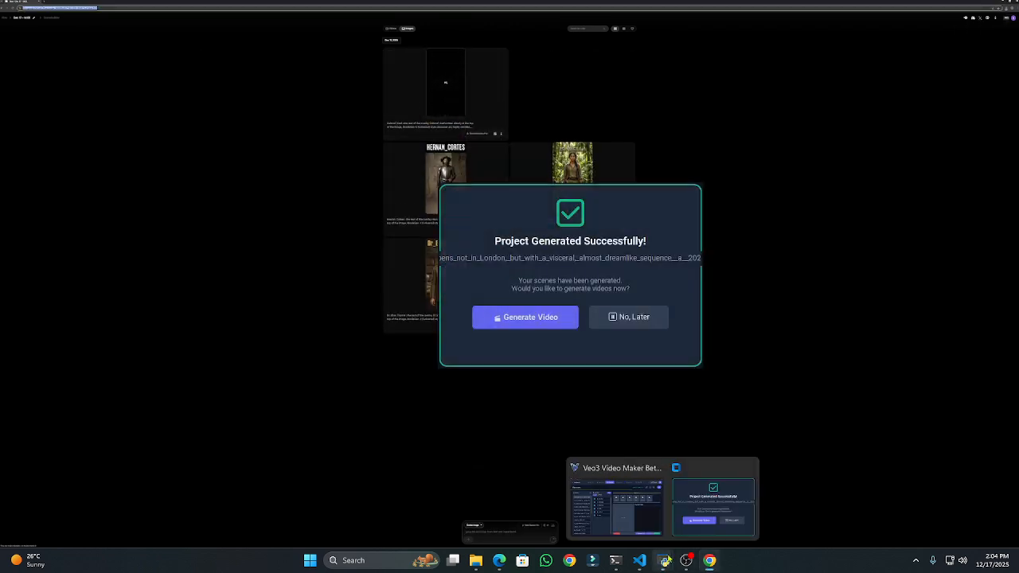
{"action": "left_click", "coordinate": [640, 318]}
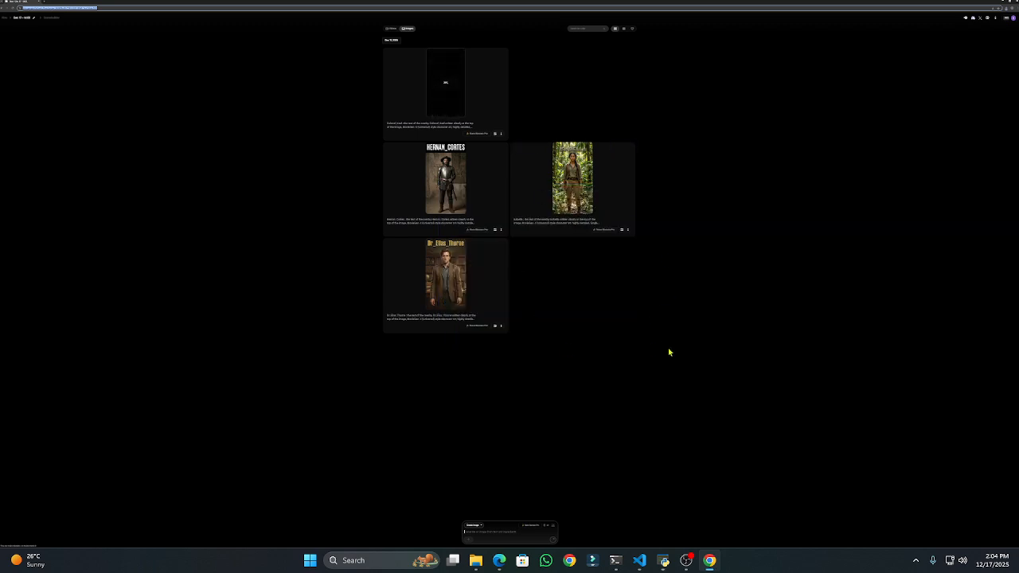
{"action": "left_click", "coordinate": [664, 560]}
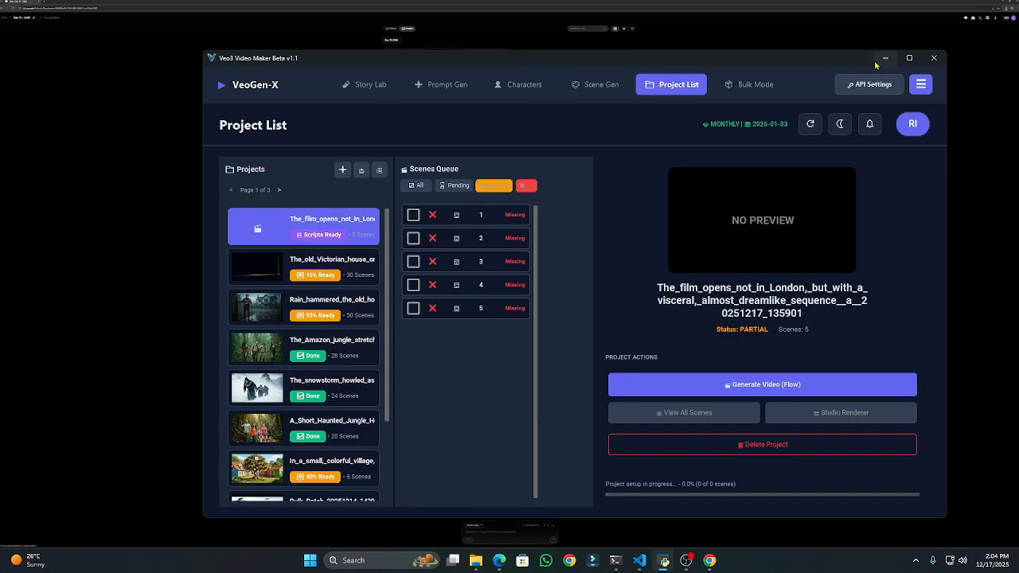
{"action": "left_click", "coordinate": [884, 58]}
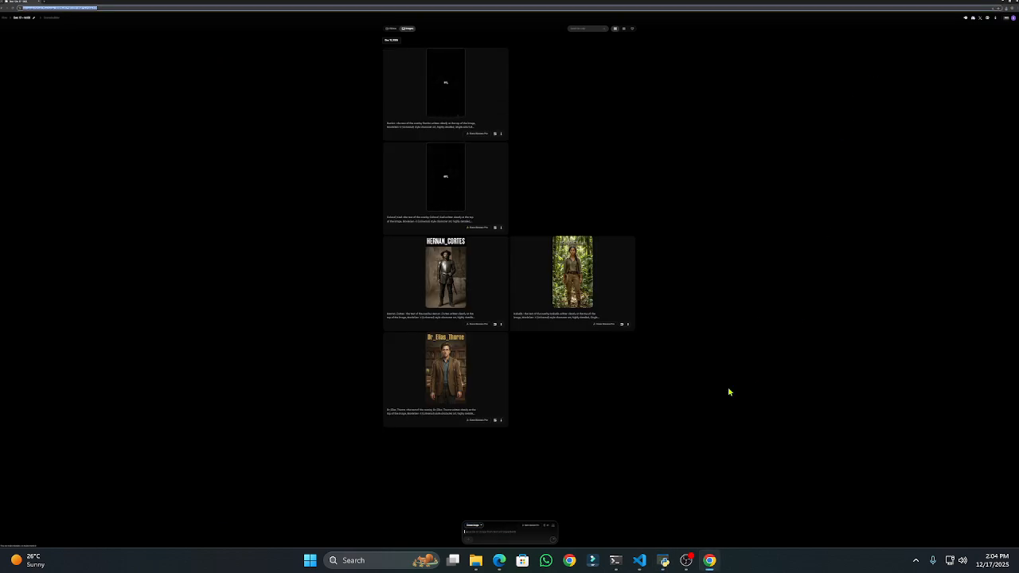
Refresh the project list on the Characters page and reopen the "The_film_opens_not_in_London" project
{"action": "key", "text": "alt+Tab"}
{"action": "left_click", "coordinate": [516, 86]}
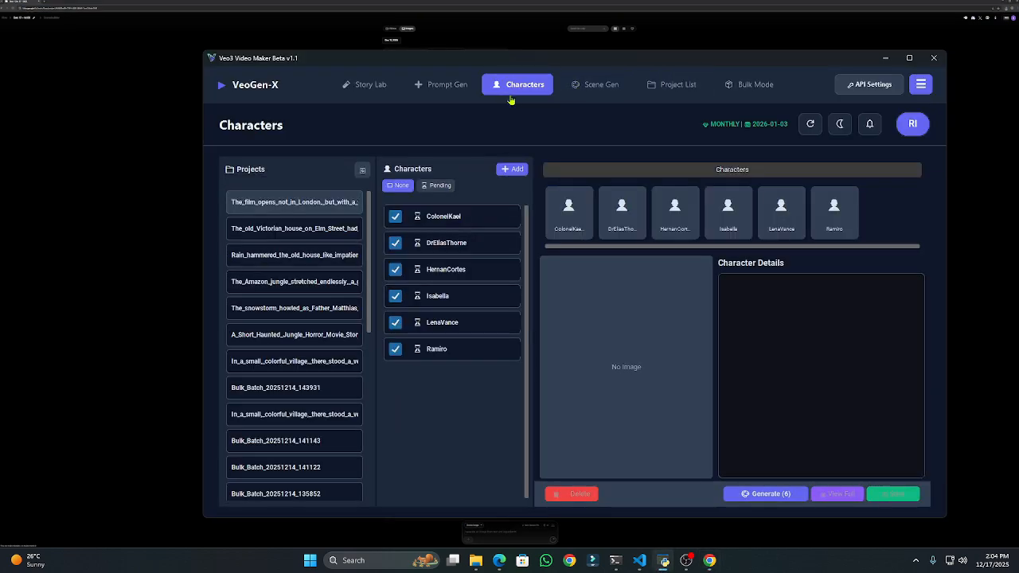
{"action": "left_click", "coordinate": [362, 169]}
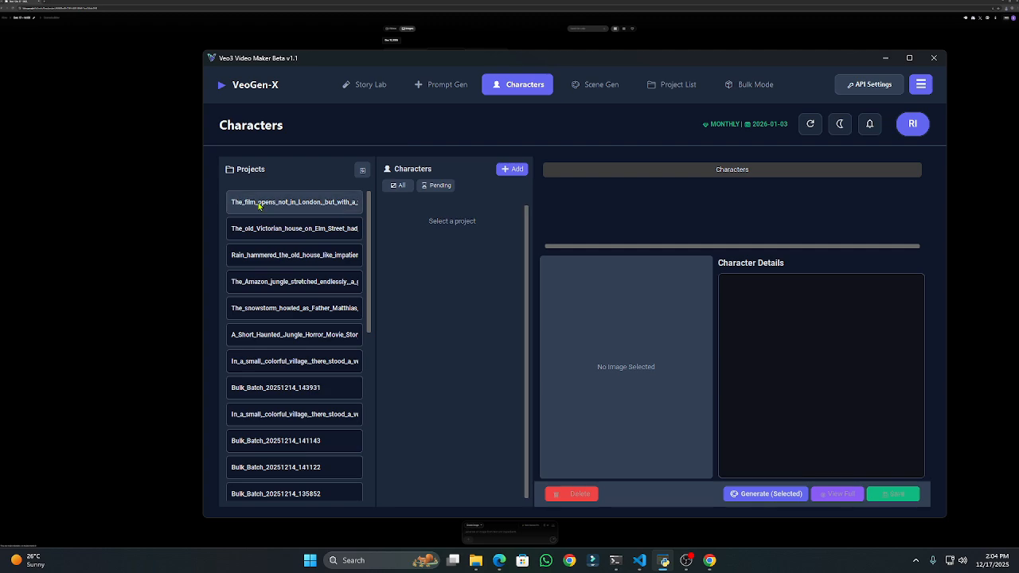
{"action": "left_click", "coordinate": [259, 203]}
Examine the DrEliasThorne, HernanCortes and Isabella images at full size, and check the remaining characters' images in the browser
{"action": "left_click", "coordinate": [613, 212]}
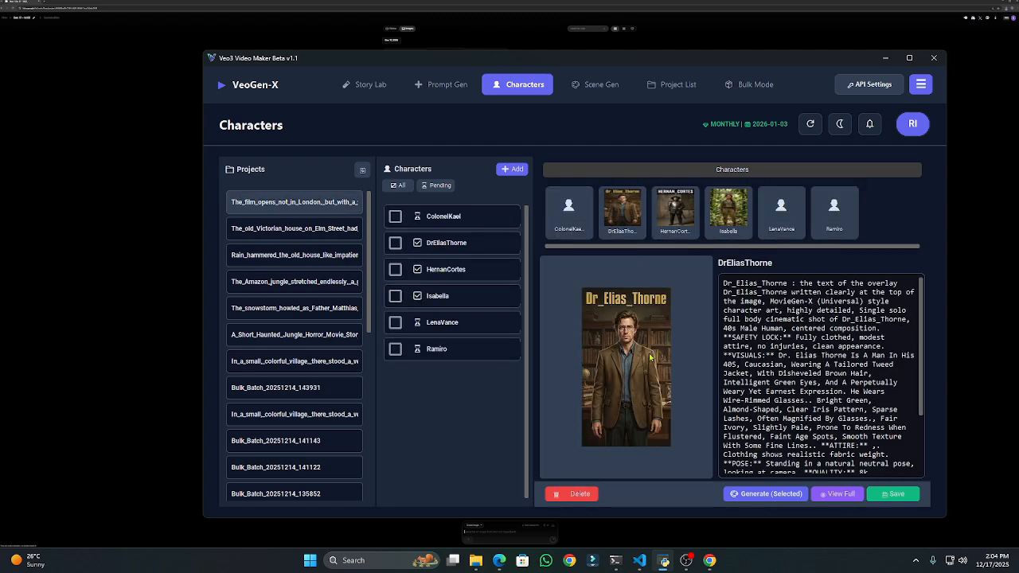
{"action": "left_click", "coordinate": [711, 436]}
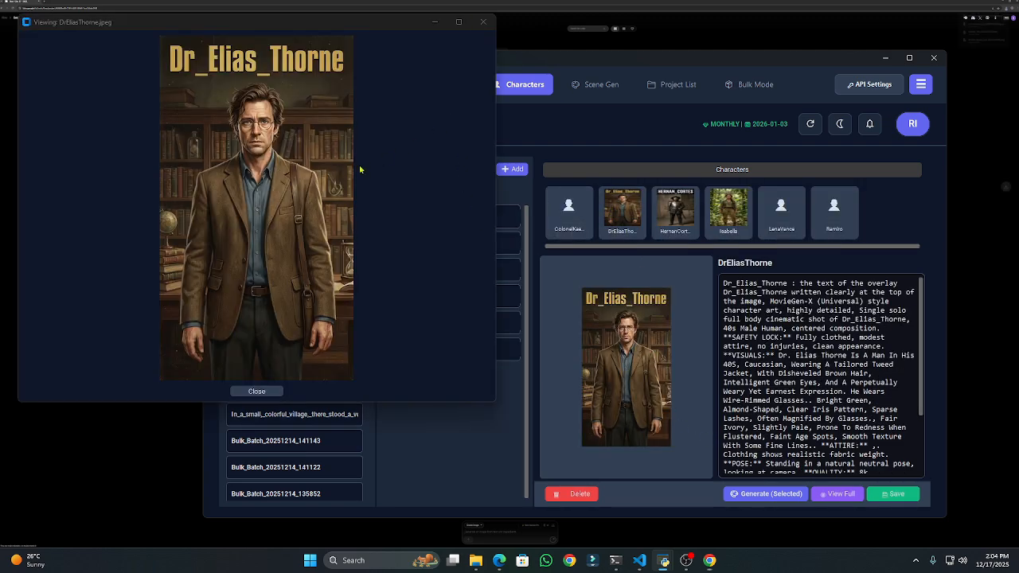
{"action": "left_click", "coordinate": [484, 23]}
{"action": "left_click", "coordinate": [682, 221]}
{"action": "left_click", "coordinate": [502, 36]}
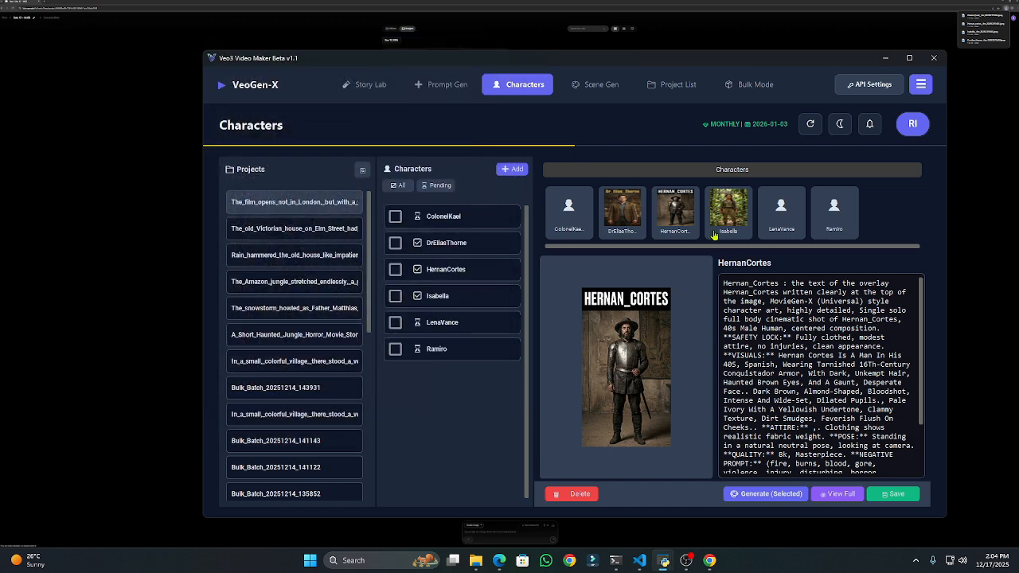
{"action": "left_click", "coordinate": [721, 223]}
{"action": "left_click", "coordinate": [512, 50]}
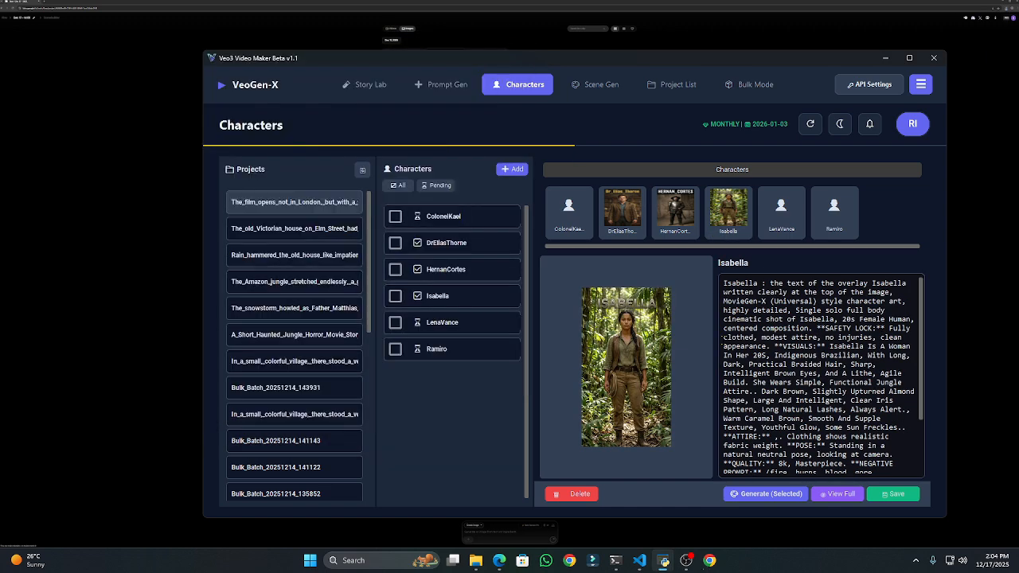
{"action": "left_click", "coordinate": [710, 562]}
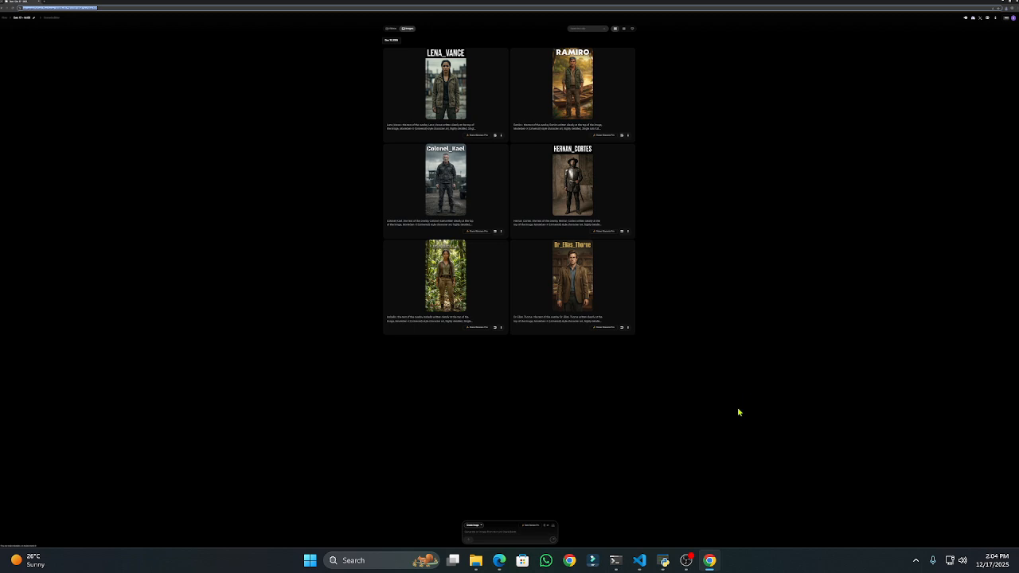
{"action": "left_click", "coordinate": [663, 561]}
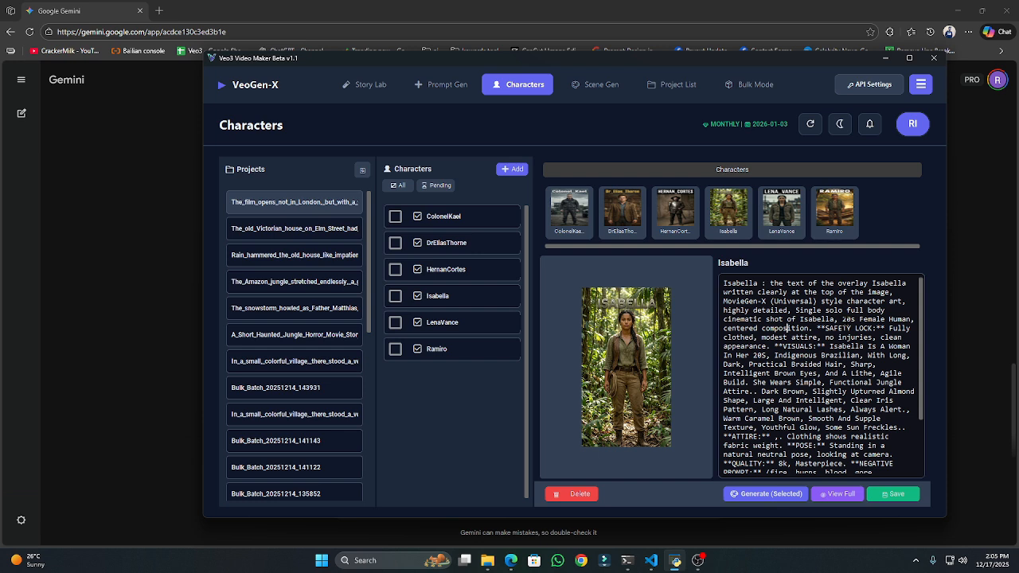
Select all scenes of the "The_film_opens_not_in_London" project in Scene Gen and start generating their images
{"action": "left_click", "coordinate": [596, 85]}
{"action": "left_click", "coordinate": [276, 200]}
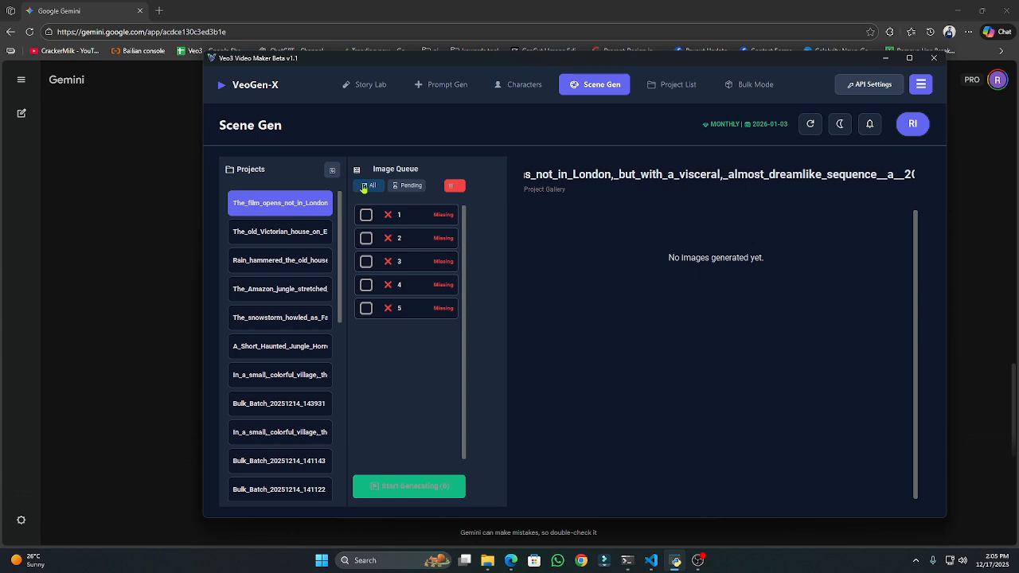
{"action": "left_click", "coordinate": [364, 187]}
{"action": "left_click", "coordinate": [438, 487]}
{"action": "left_click", "coordinate": [642, 342]}
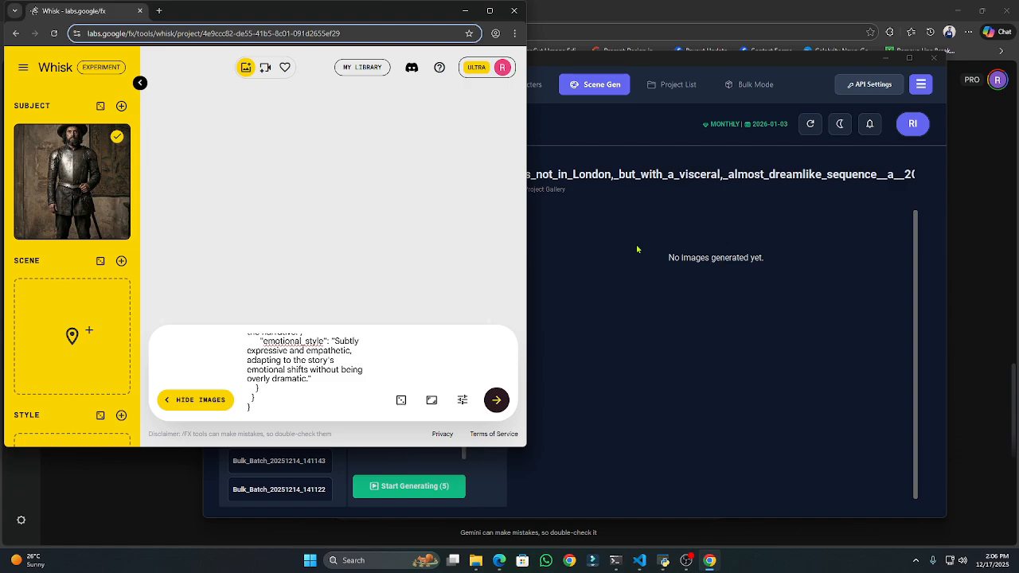
Refresh the VeoGen-X scene gallery, and submit the pending prompt for scene 1 in Whisk
{"action": "key", "text": "alt+Tab"}
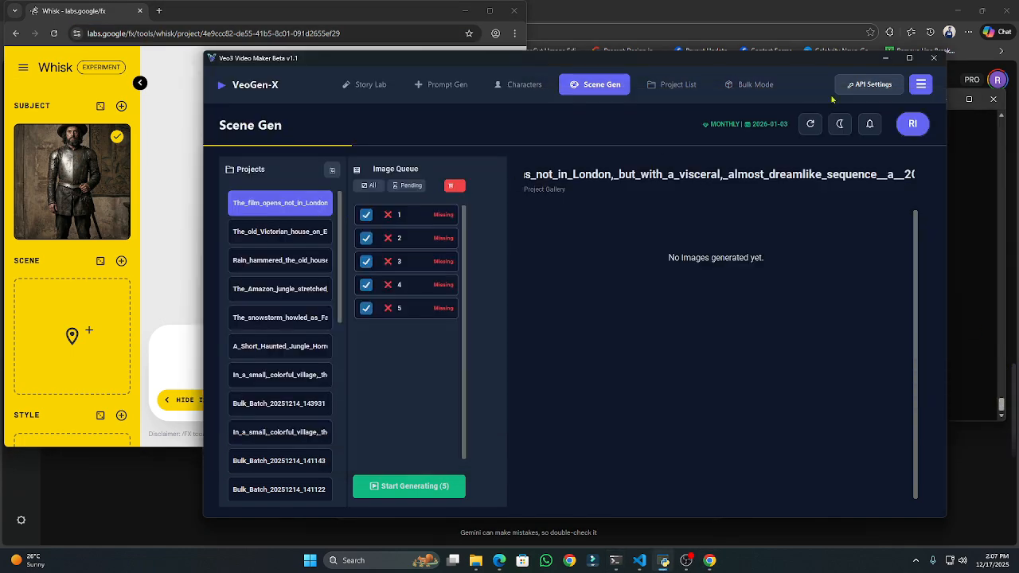
{"action": "left_click", "coordinate": [809, 124]}
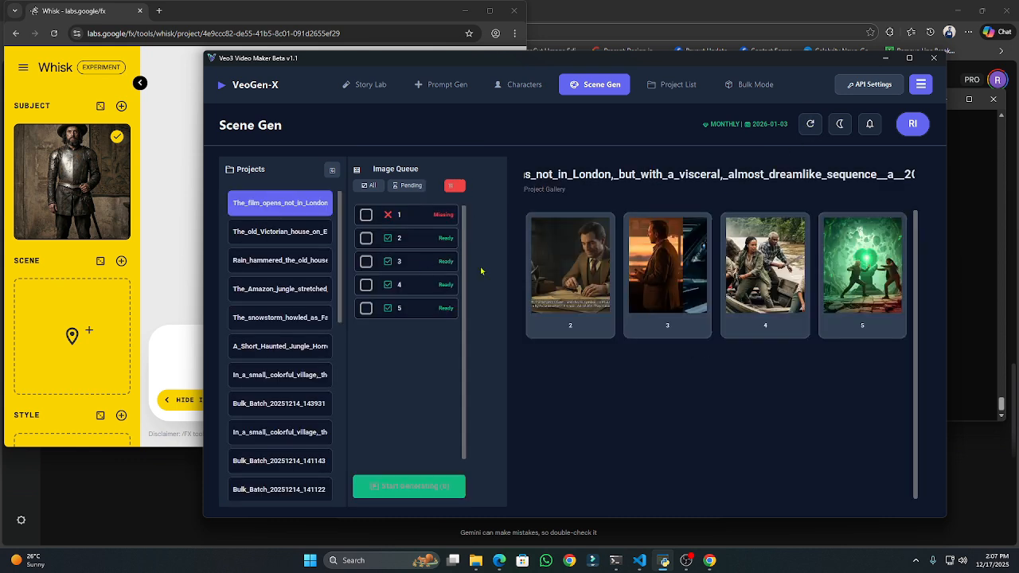
{"action": "left_click", "coordinate": [334, 29]}
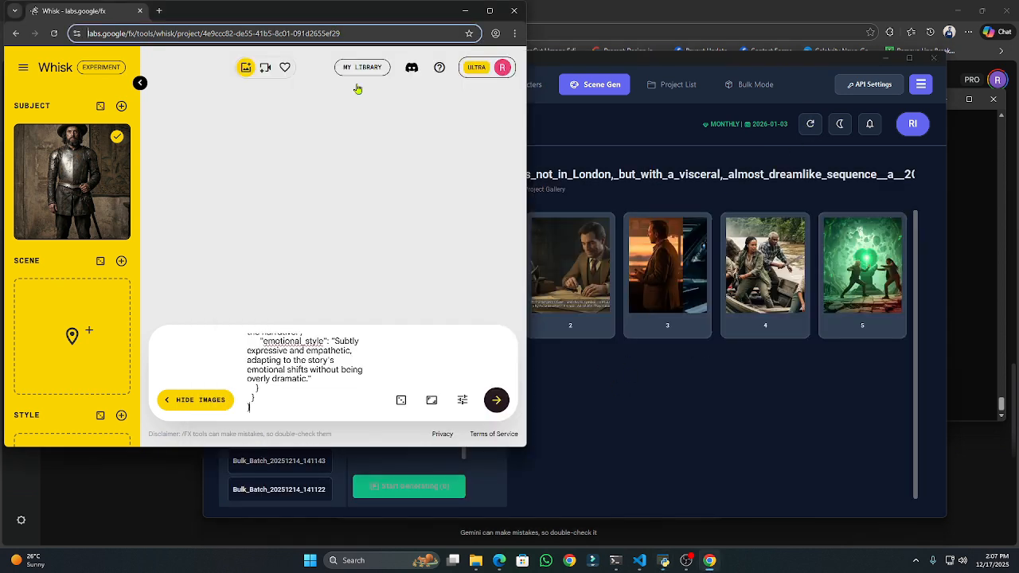
{"action": "left_click", "coordinate": [497, 400]}
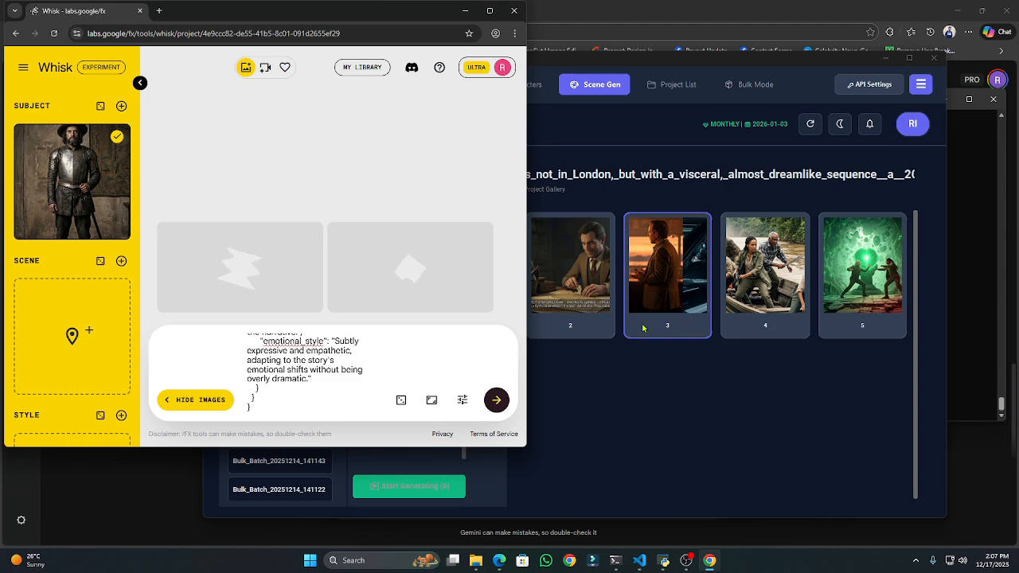
Check the console log for the download of the scene 1 image
{"action": "left_click", "coordinate": [615, 561]}
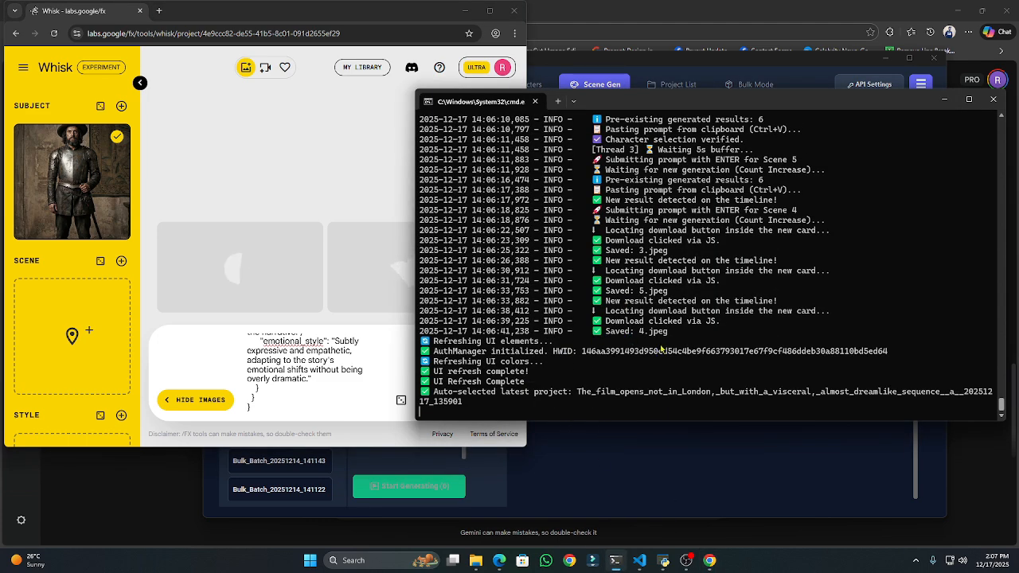
{"action": "mouse_move", "coordinate": [699, 107]}
{"action": "left_mouse_down"}
{"action": "mouse_move", "coordinate": [738, 113]}
{"action": "mouse_move", "coordinate": [713, 117]}
{"action": "left_mouse_up"}
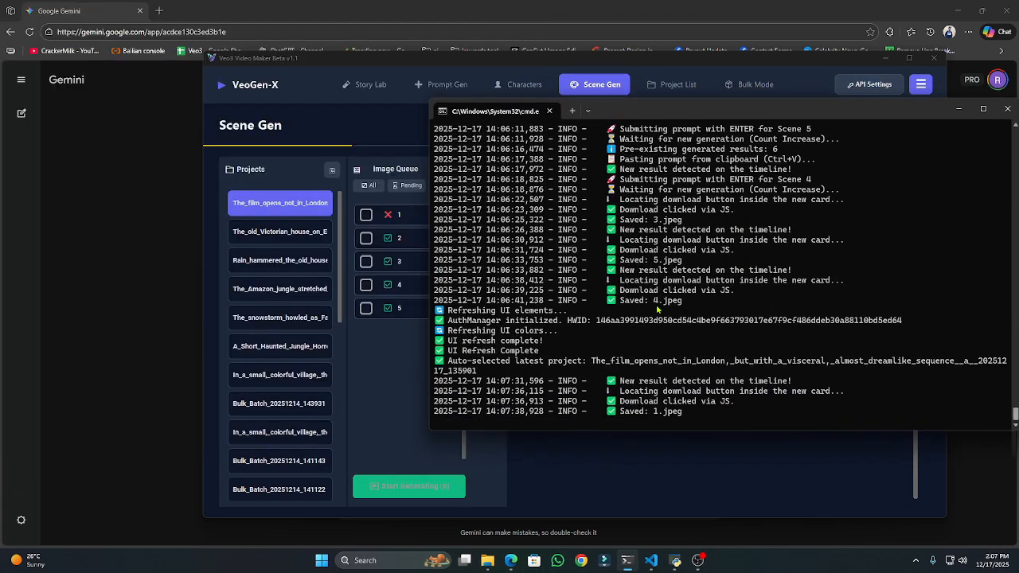
{"action": "left_click", "coordinate": [960, 112]}
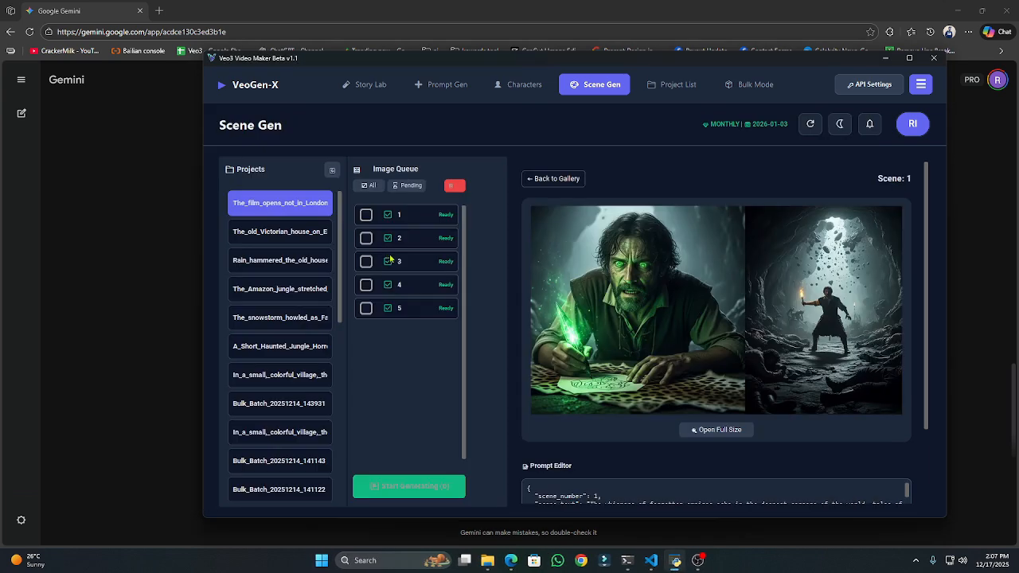
View the generated image of scene 3 at full size and close the viewer
{"action": "left_click", "coordinate": [400, 263]}
{"action": "left_click", "coordinate": [694, 430]}
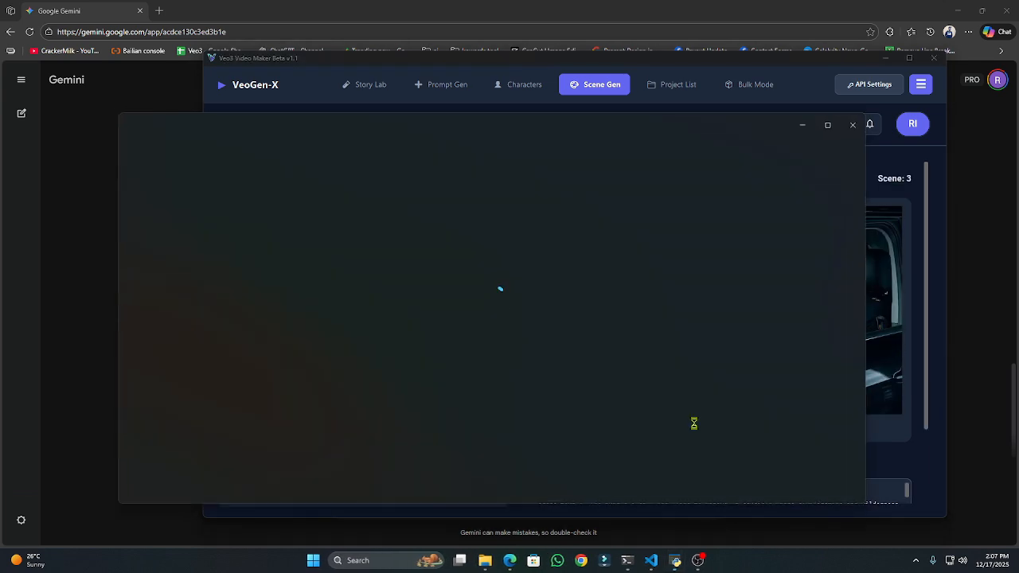
{"action": "left_click", "coordinate": [857, 153]}
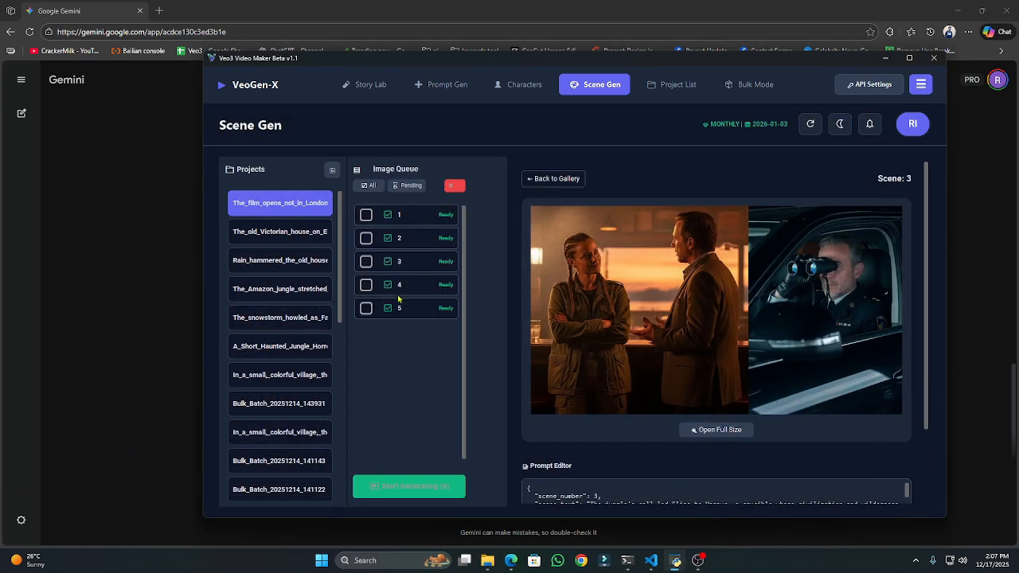
View the generated image of scene 5 at full size and close the viewer
{"action": "left_click", "coordinate": [418, 308]}
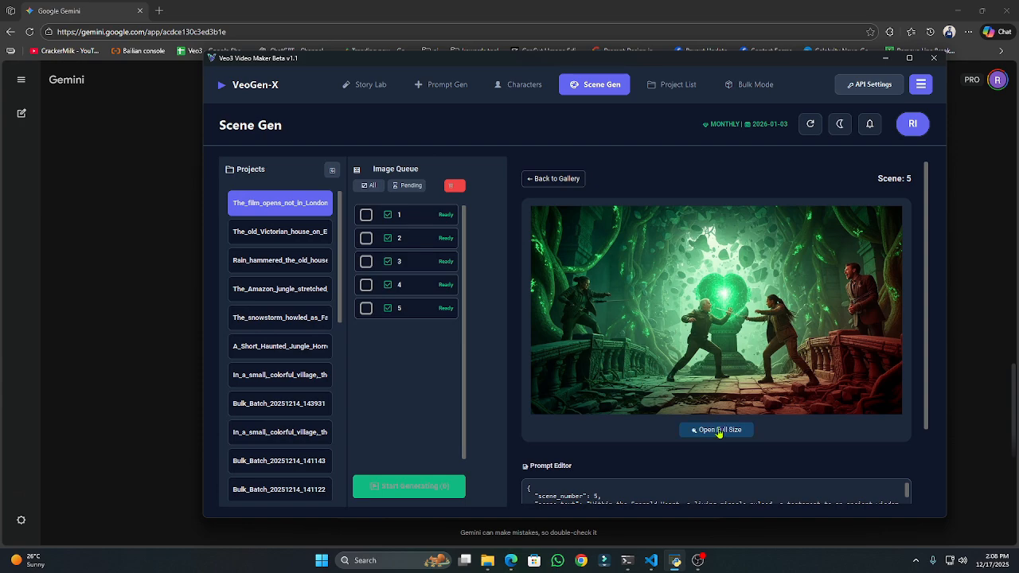
{"action": "left_click", "coordinate": [719, 430]}
{"action": "left_click", "coordinate": [857, 123]}
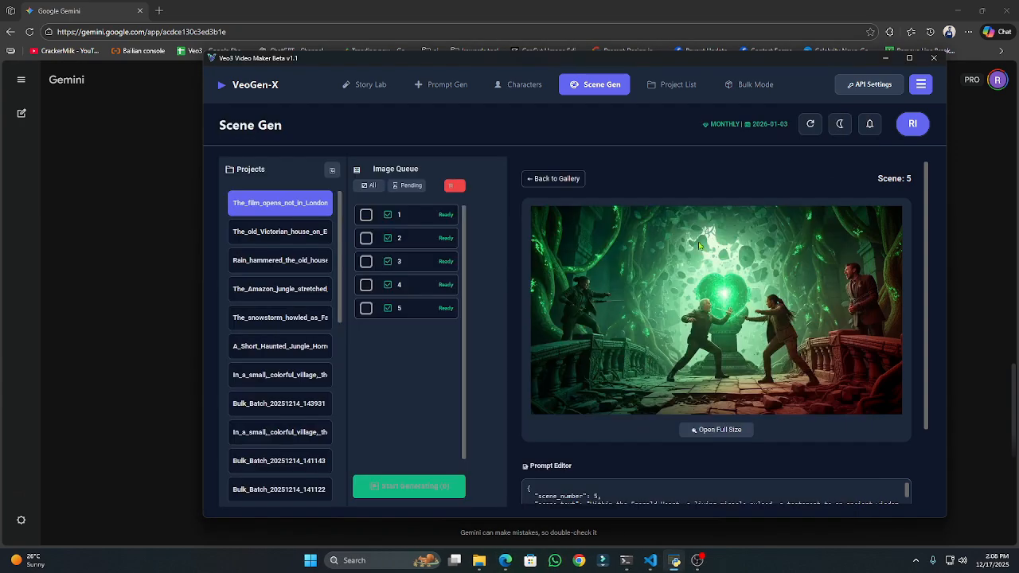
{"action": "scroll", "coordinate": [715, 342], "scroll_direction": "down", "scroll_amount": 1}
{"action": "left_click", "coordinate": [719, 377]}
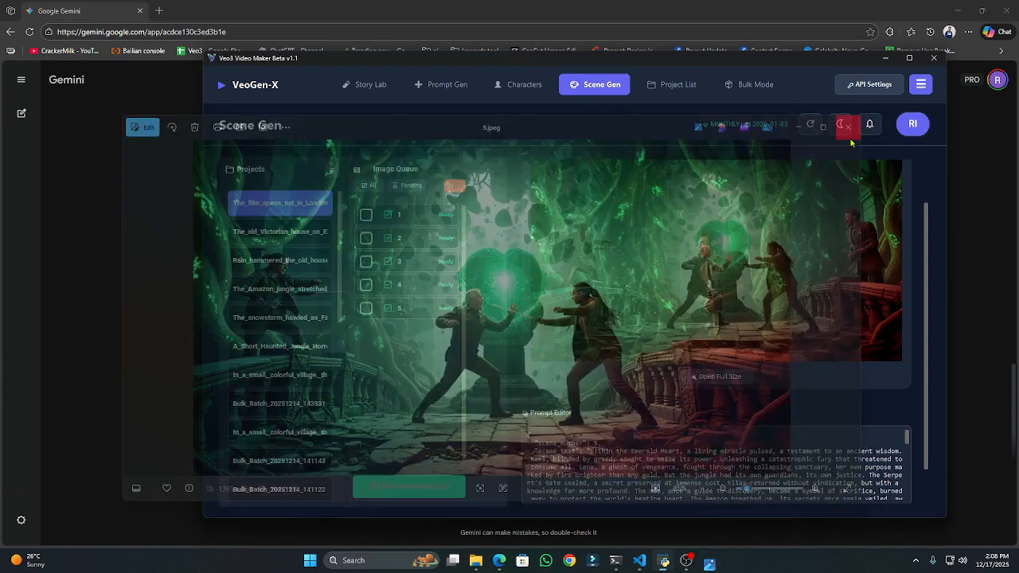
{"action": "left_click", "coordinate": [848, 125]}
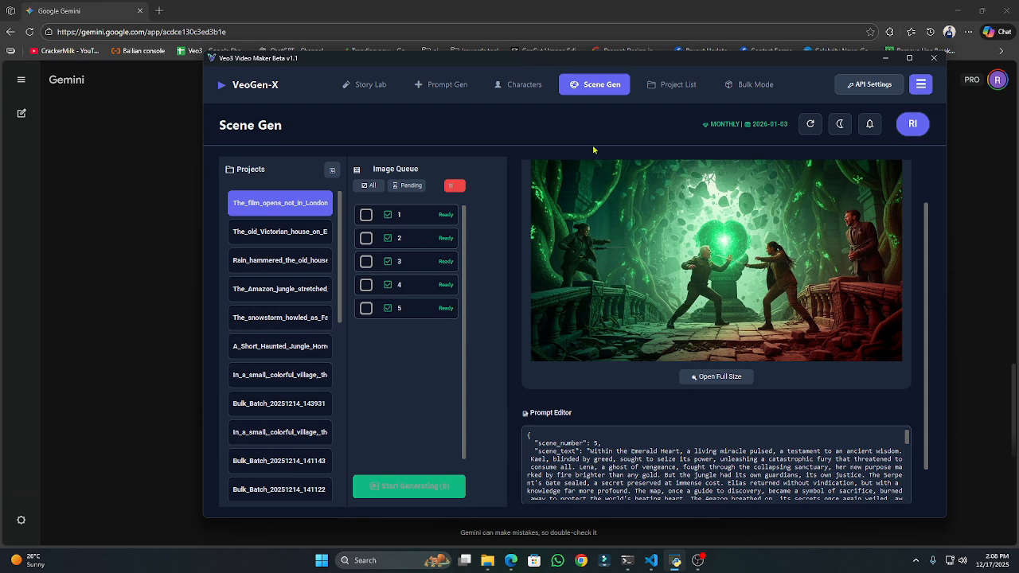
Refresh the project list, and restart the video maker by running python main.py in the terminal
{"action": "left_click", "coordinate": [678, 84]}
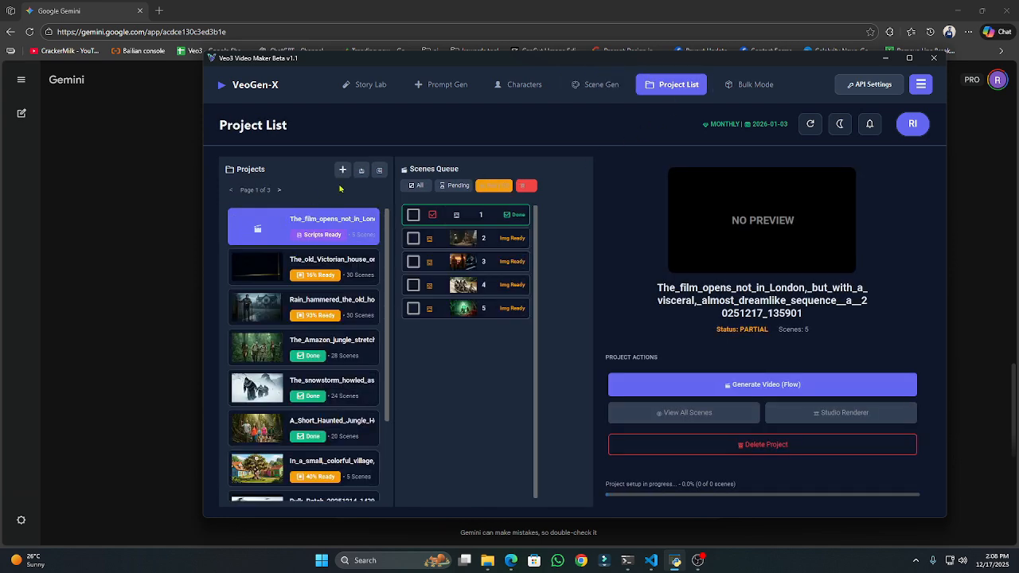
{"action": "left_click", "coordinate": [379, 171]}
{"action": "left_click", "coordinate": [934, 59]}
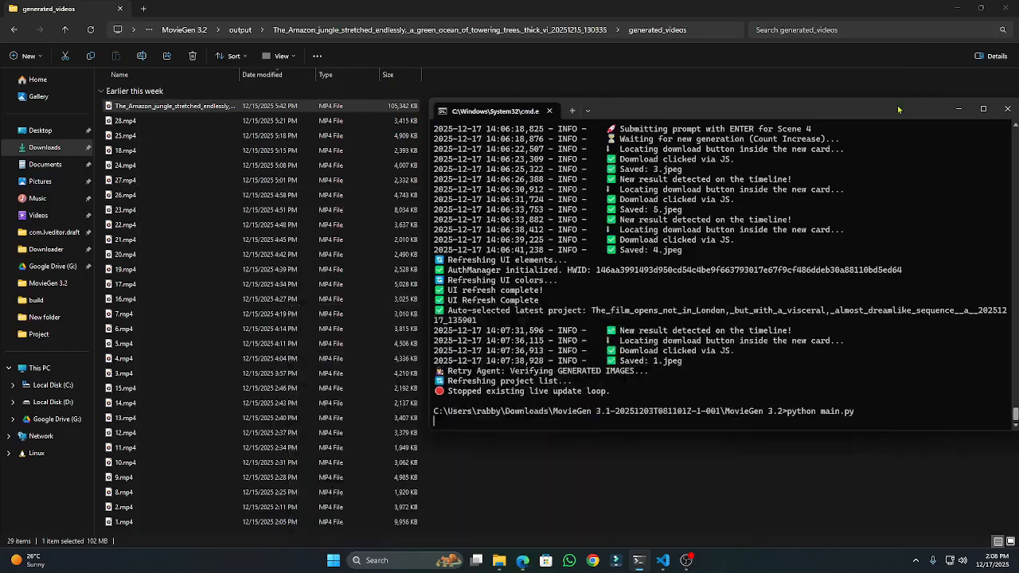
{"action": "key", "text": "Return"}
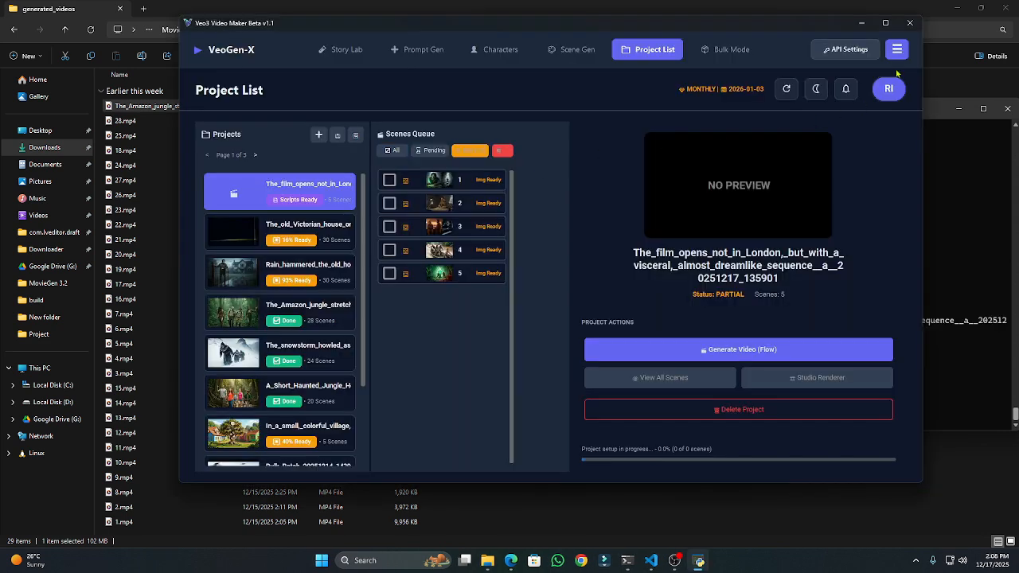
Review the Ingredients to Video configuration and select the Flow account for the video generation
{"action": "left_click", "coordinate": [896, 49]}
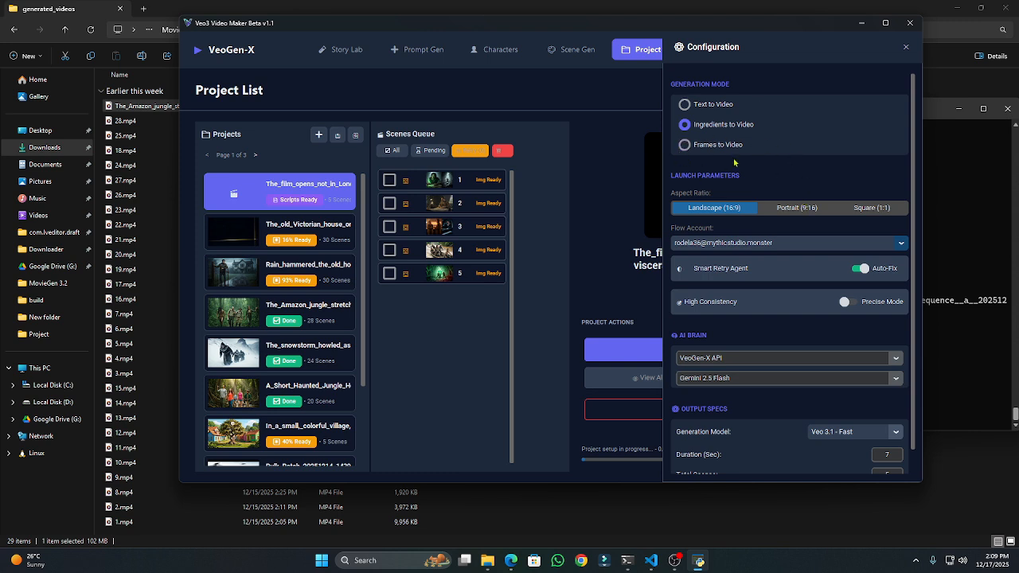
{"action": "scroll", "coordinate": [738, 249], "scroll_direction": "down", "scroll_amount": 1}
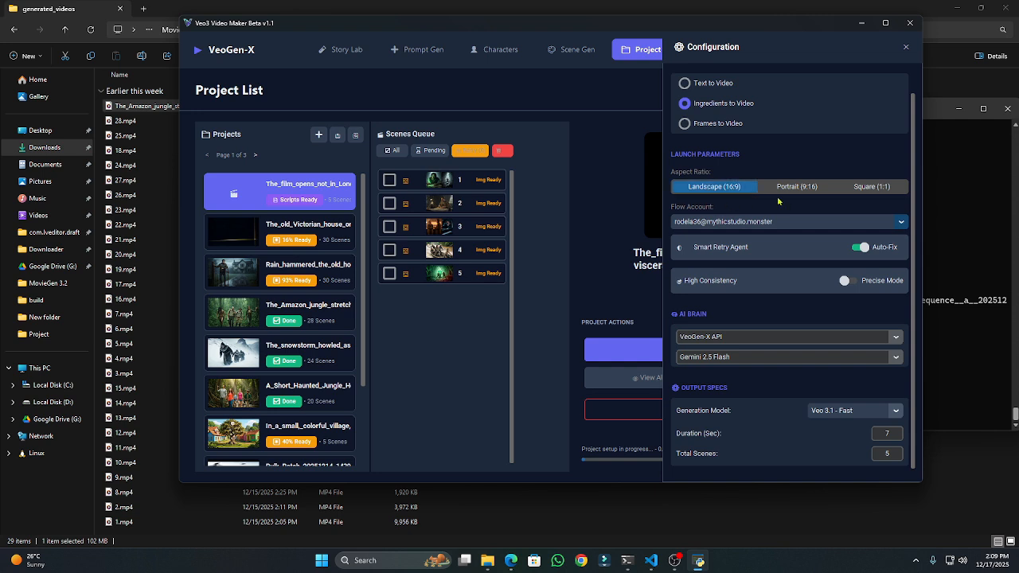
{"action": "scroll", "coordinate": [779, 202], "scroll_direction": "down", "scroll_amount": 1}
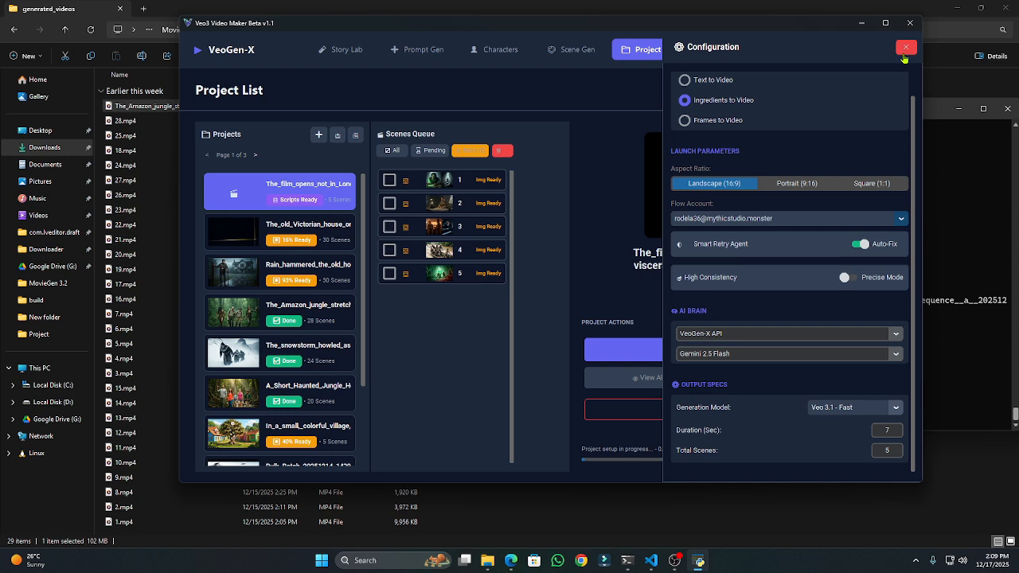
{"action": "left_click", "coordinate": [861, 220]}
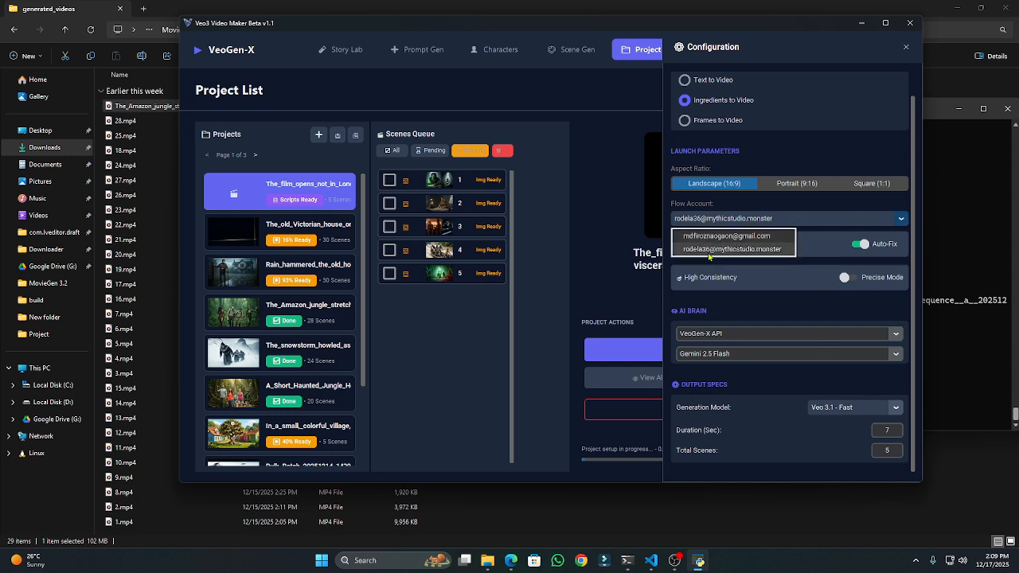
{"action": "left_click", "coordinate": [733, 249]}
Select all five scenes of the "The_film_opens_not_in_London" project and start generating their videos with Flow
{"action": "left_click", "coordinate": [388, 180]}
{"action": "left_click", "coordinate": [392, 150]}
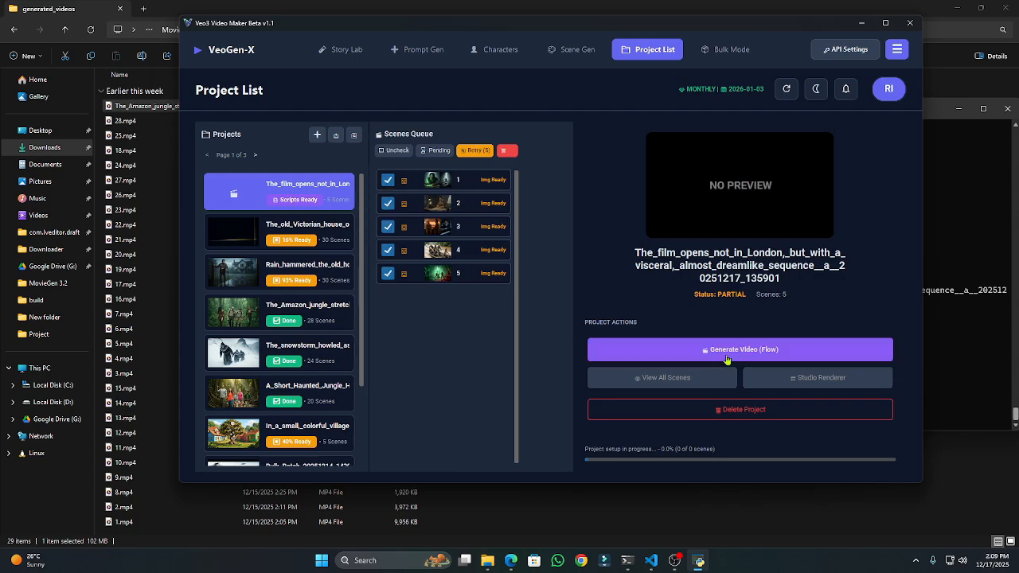
{"action": "left_click", "coordinate": [727, 355]}
{"action": "left_click", "coordinate": [636, 297]}
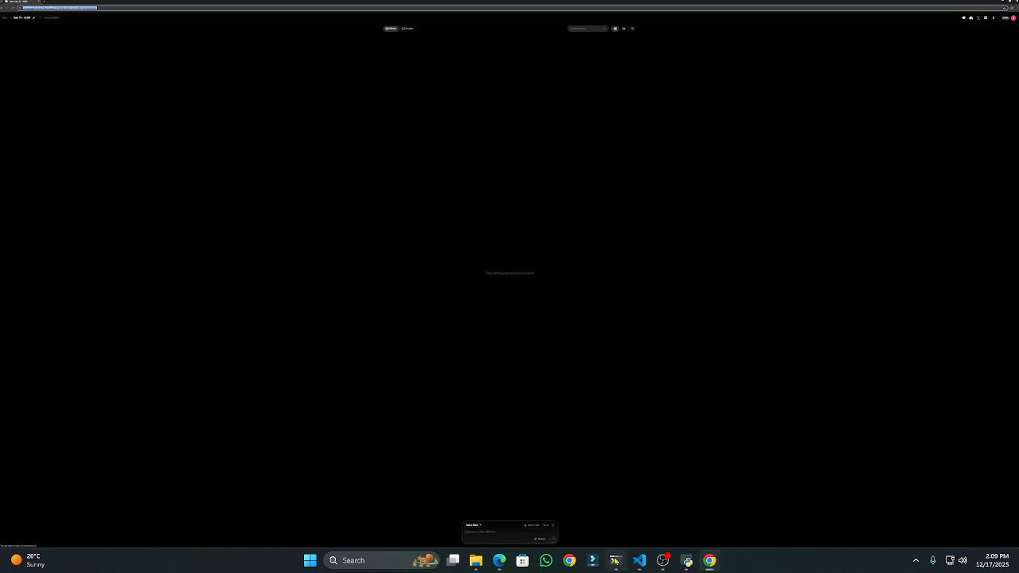
Check the console log for the progress of the scene 1 video generation
{"action": "left_click", "coordinate": [614, 561]}
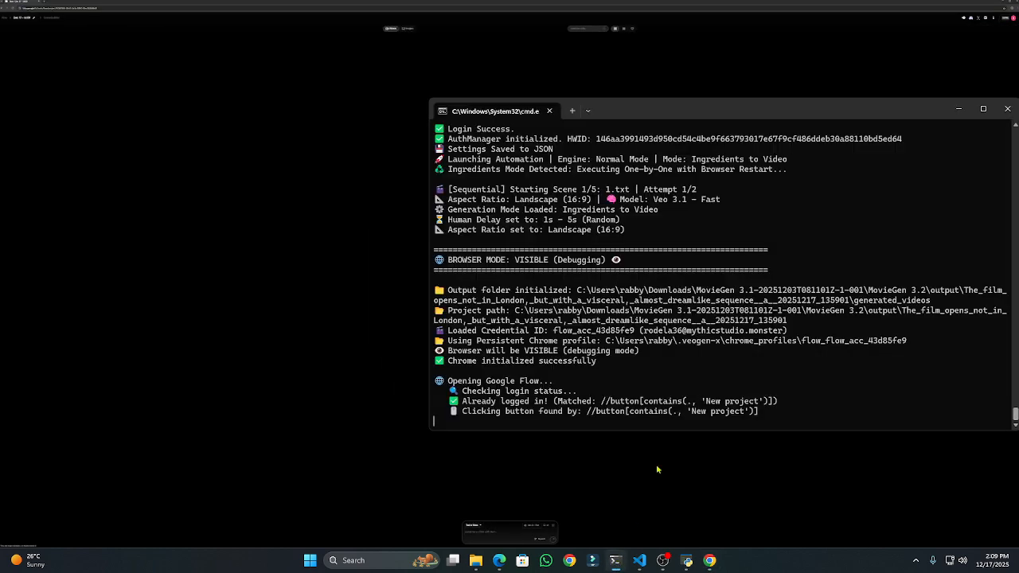
{"action": "left_click", "coordinate": [614, 560]}
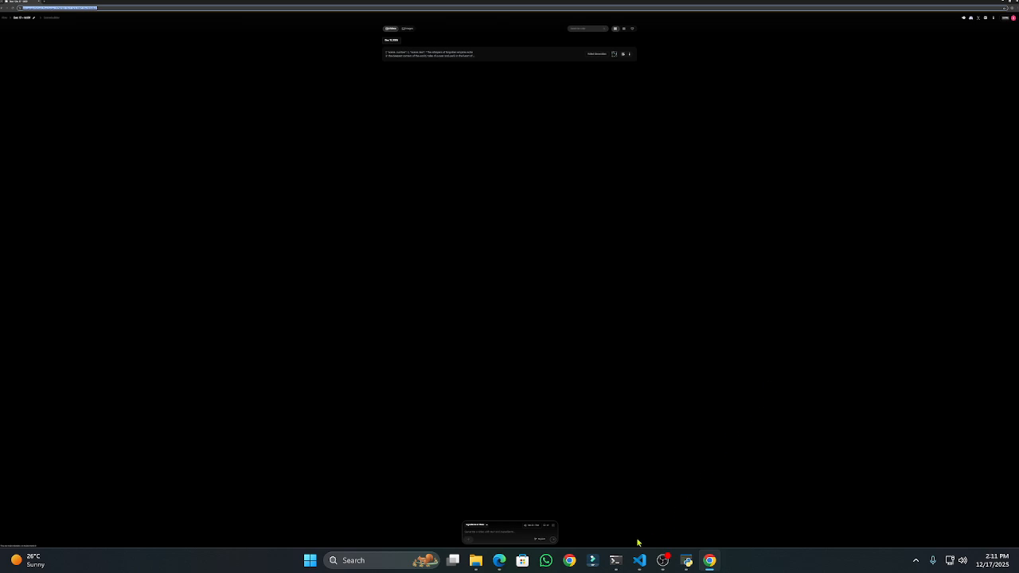
{"action": "left_click", "coordinate": [615, 560]}
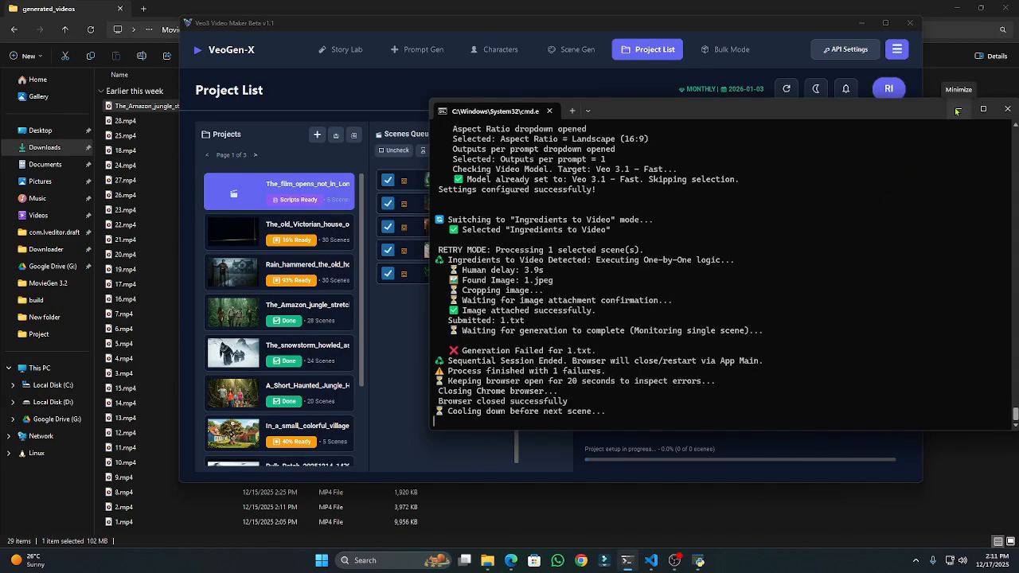
{"action": "left_click", "coordinate": [956, 111]}
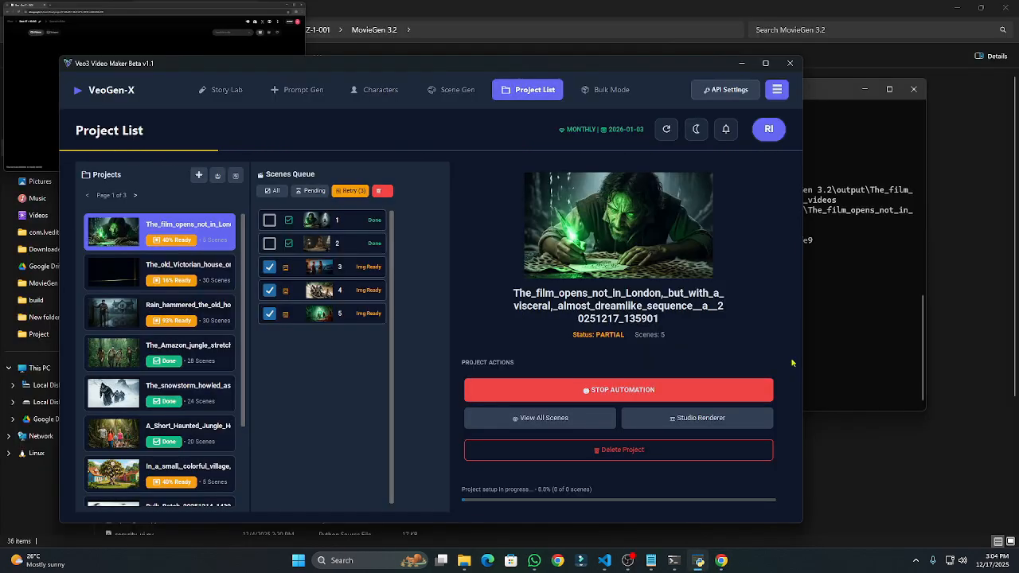
View all scenes of the project in the Scene Gallery to check which videos are ready or missing, and close it
{"action": "left_click", "coordinate": [599, 425]}
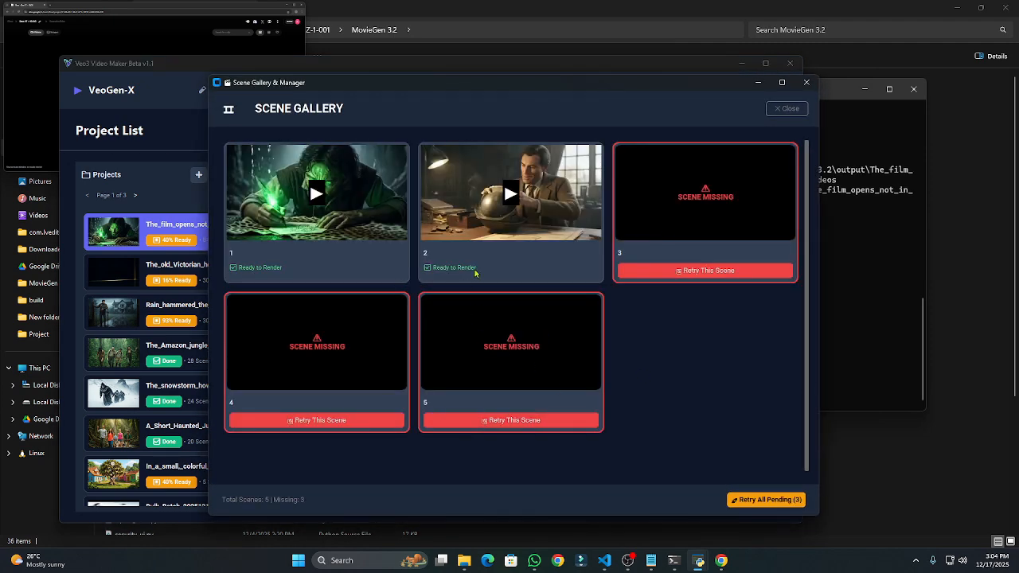
{"action": "left_click_drag", "start_coordinate": [507, 97], "coordinate": [472, 78]}
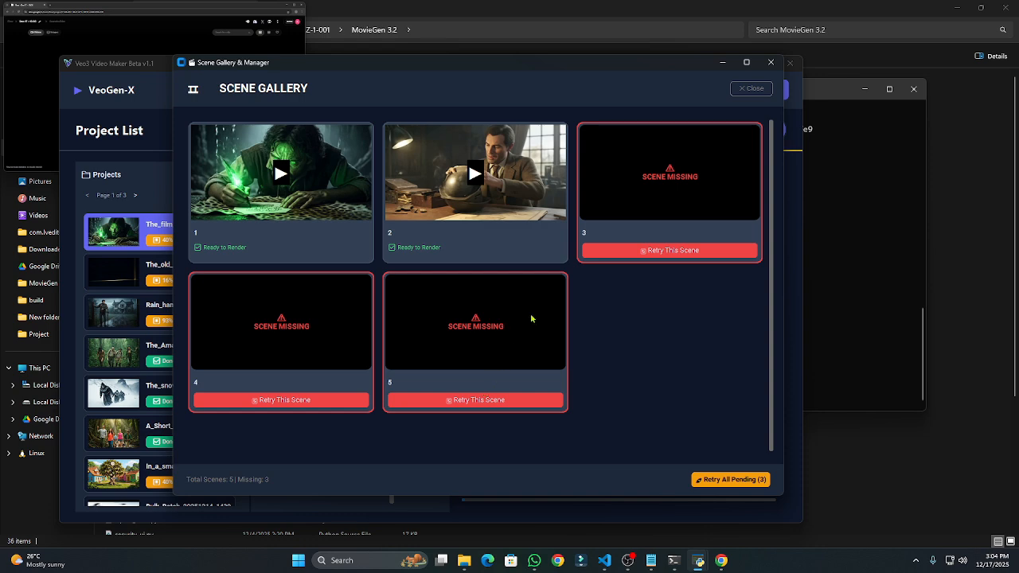
{"action": "left_click", "coordinate": [751, 88]}
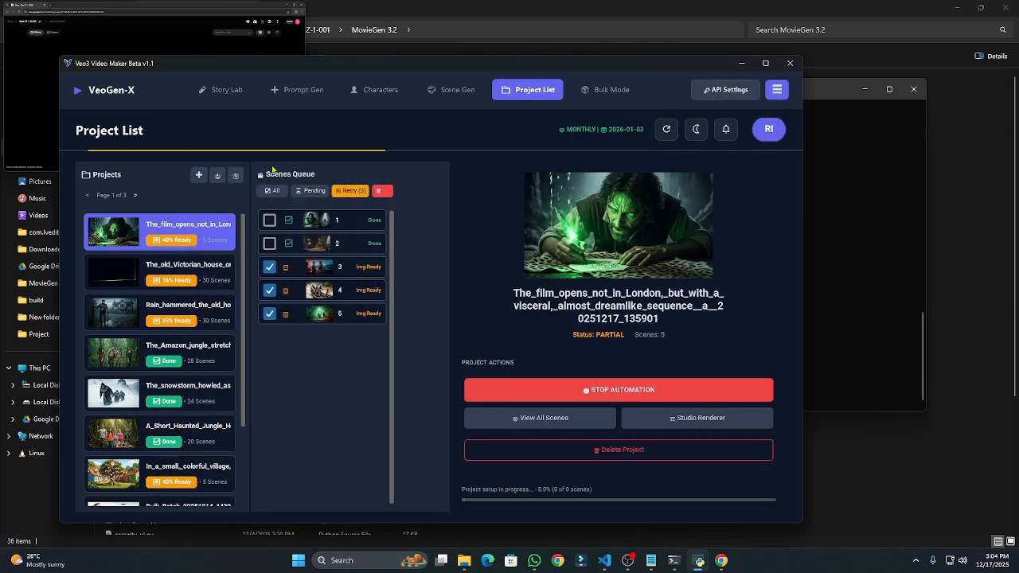
Try a 1-second start trim for all clips in the Studio Renderer
{"action": "left_click", "coordinate": [683, 423]}
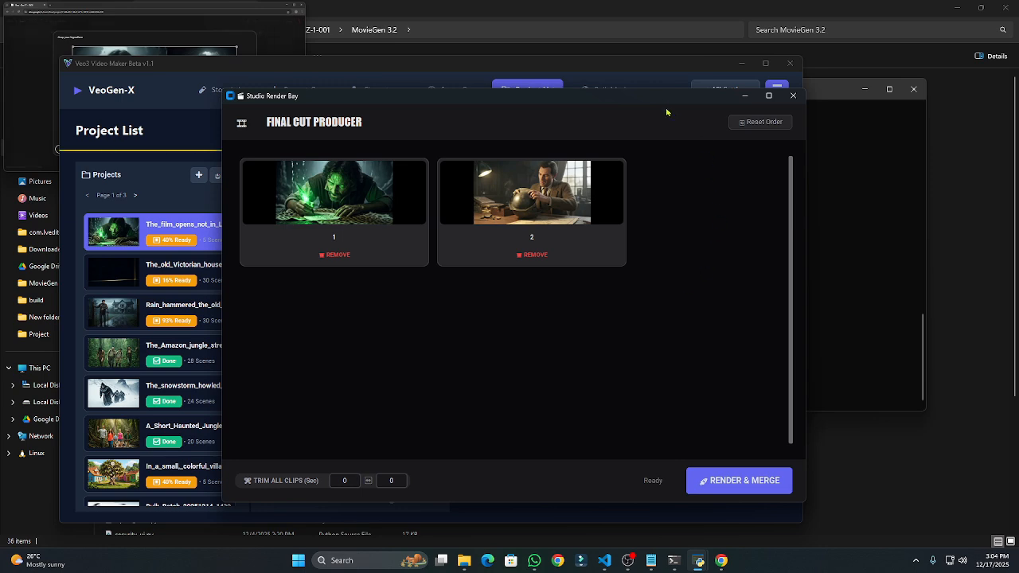
{"action": "left_click_drag", "start_coordinate": [657, 102], "coordinate": [601, 106]}
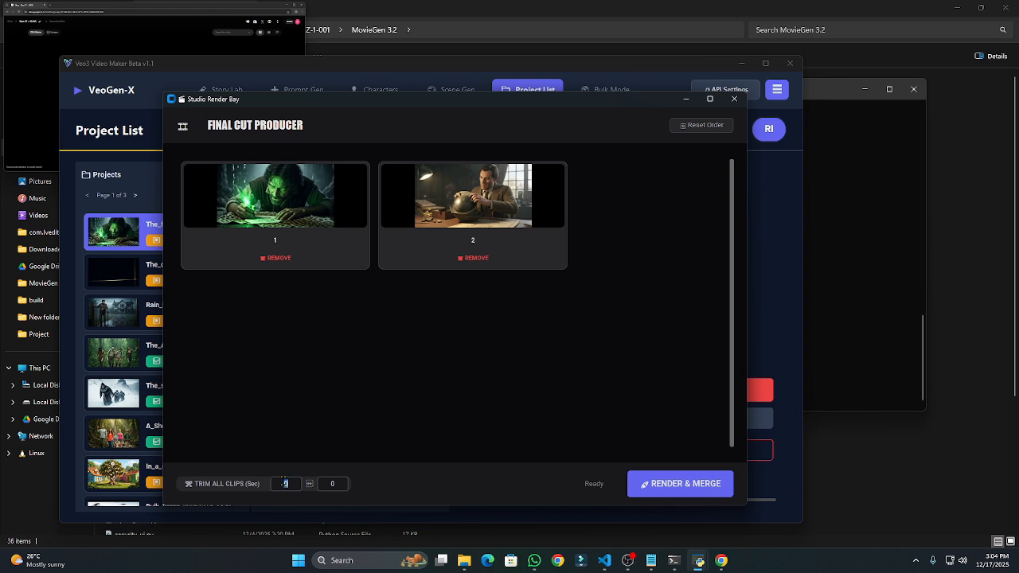
{"action": "double_click", "coordinate": [332, 483]}
{"action": "double_click", "coordinate": [296, 485]}
{"action": "type", "text": "1"}
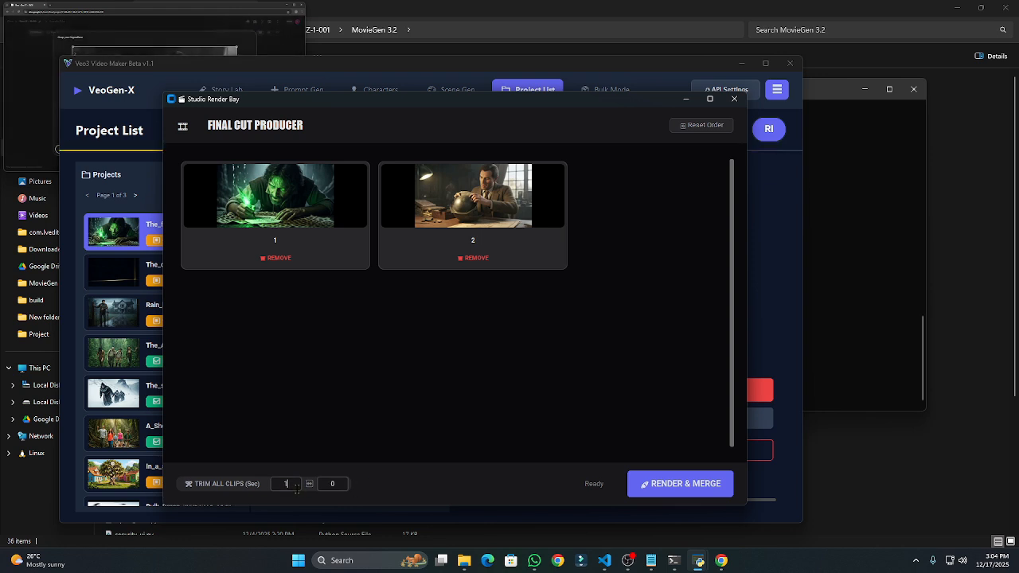
{"action": "double_click", "coordinate": [293, 487]}
{"action": "key", "text": "BackSpace"}
{"action": "double_click", "coordinate": [332, 483]}
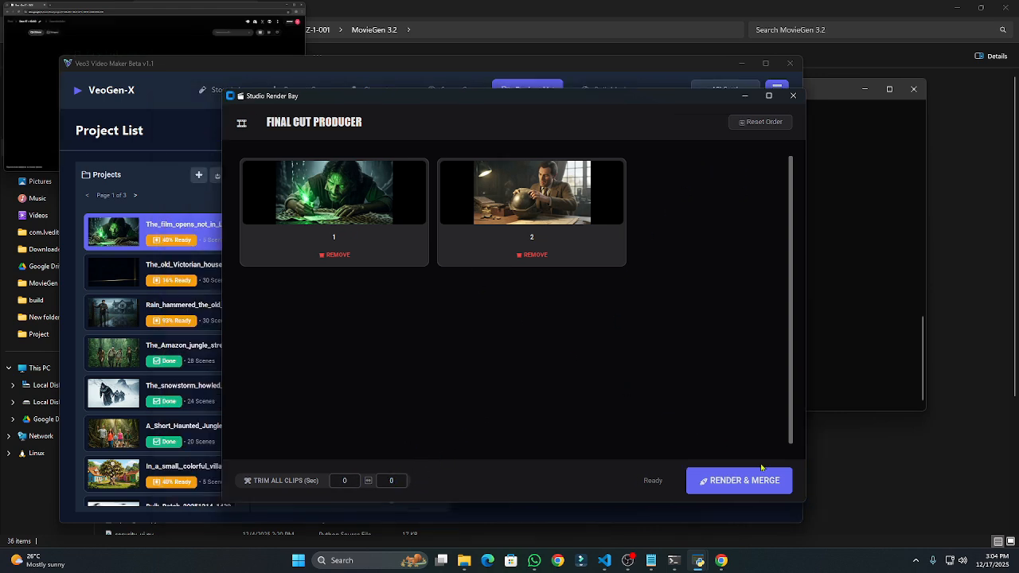
Render and merge clips 1 and 2 untrimmed in the Studio Renderer, play the merged video and close the player
{"action": "left_click", "coordinate": [763, 483]}
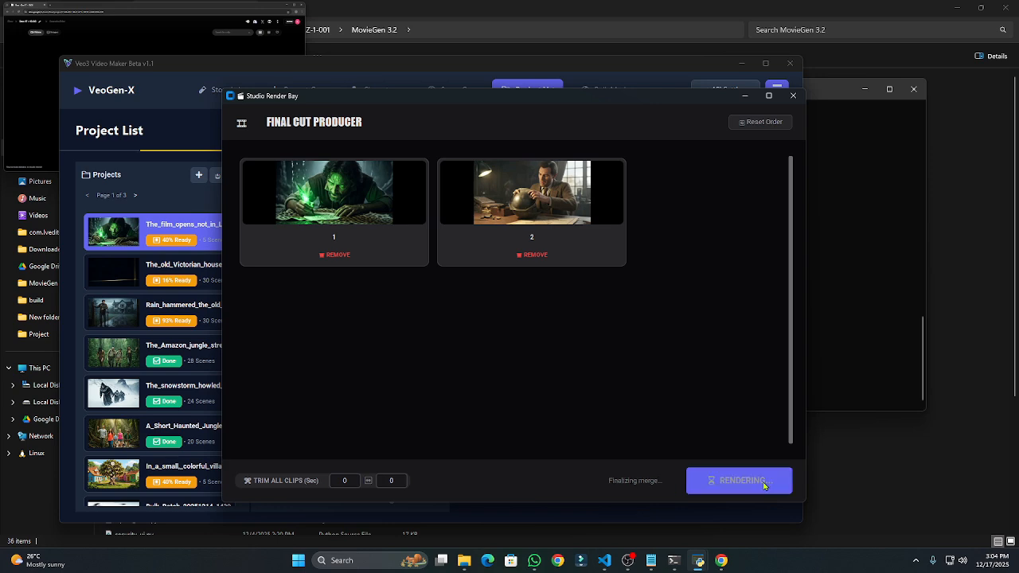
{"action": "left_click", "coordinate": [551, 333]}
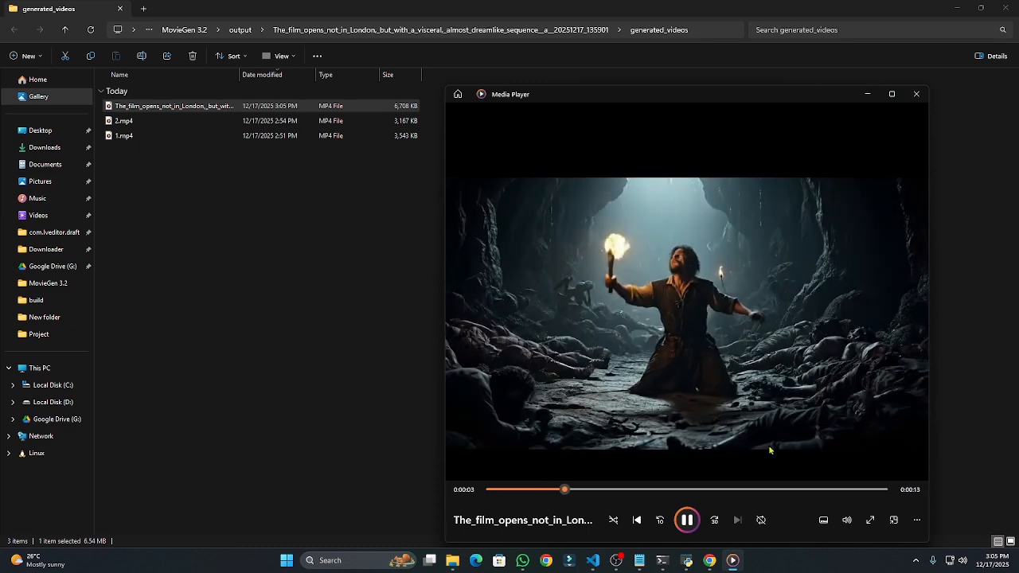
{"action": "left_click", "coordinate": [916, 93]}
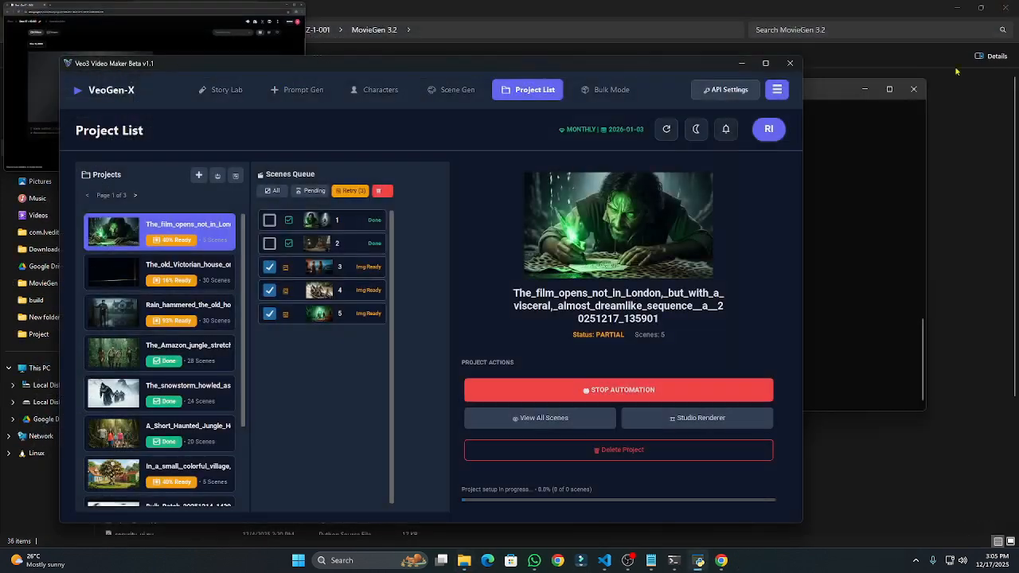